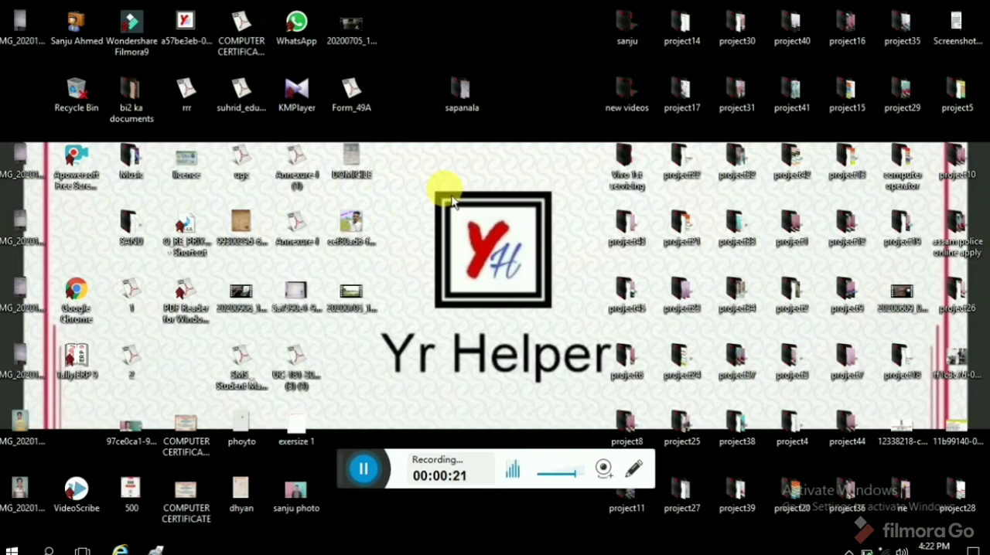
right_click(437, 189)
click(445, 236)
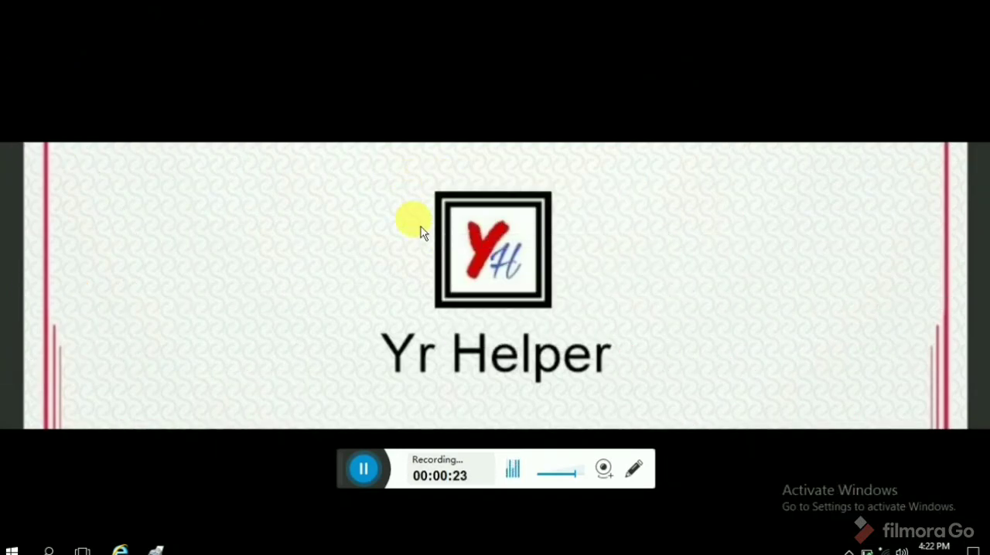
right_click(410, 184)
click(437, 244)
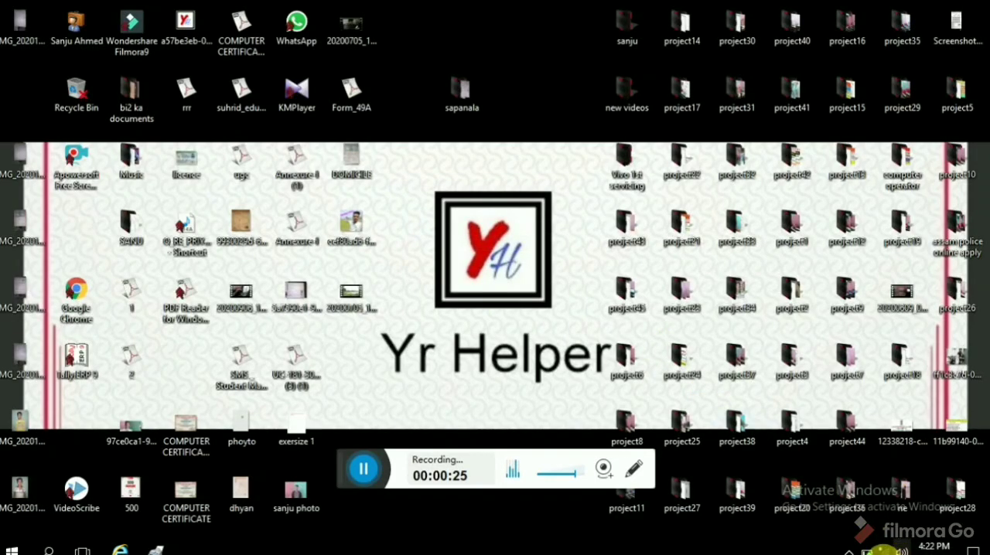
Connect the computer to the vivo 1921 Wi-Fi network and refresh the desktop.
click(882, 549)
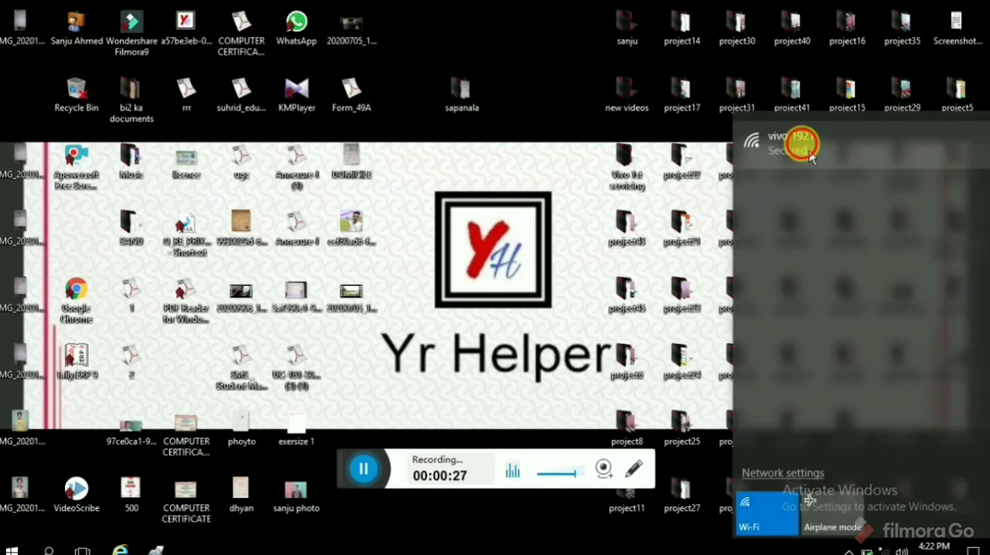
click(809, 148)
click(884, 211)
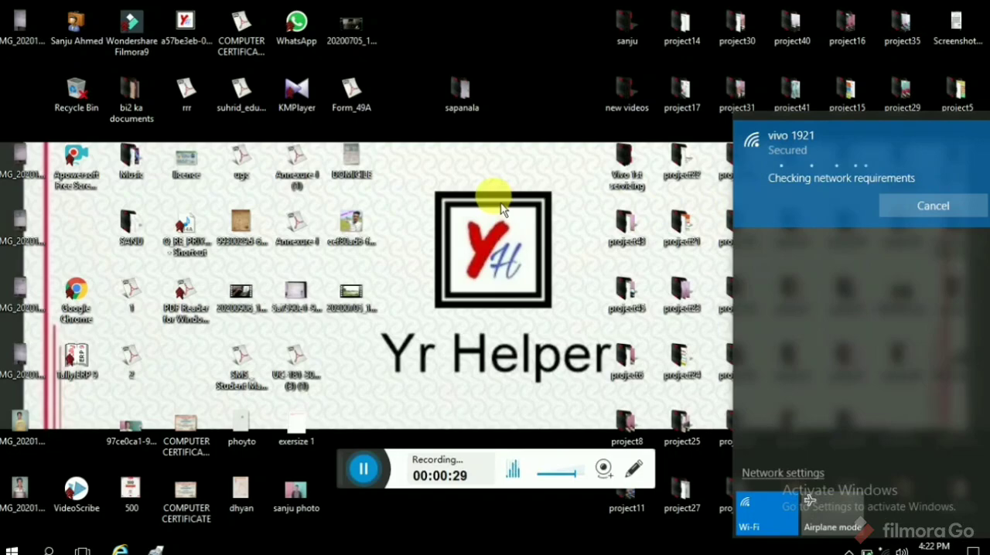
click(470, 178)
right_click(474, 183)
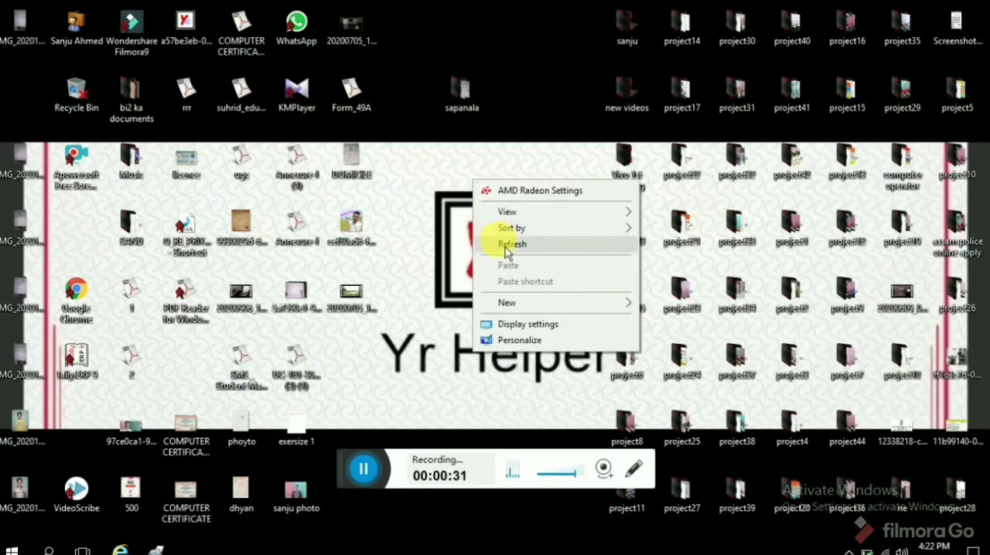
click(509, 244)
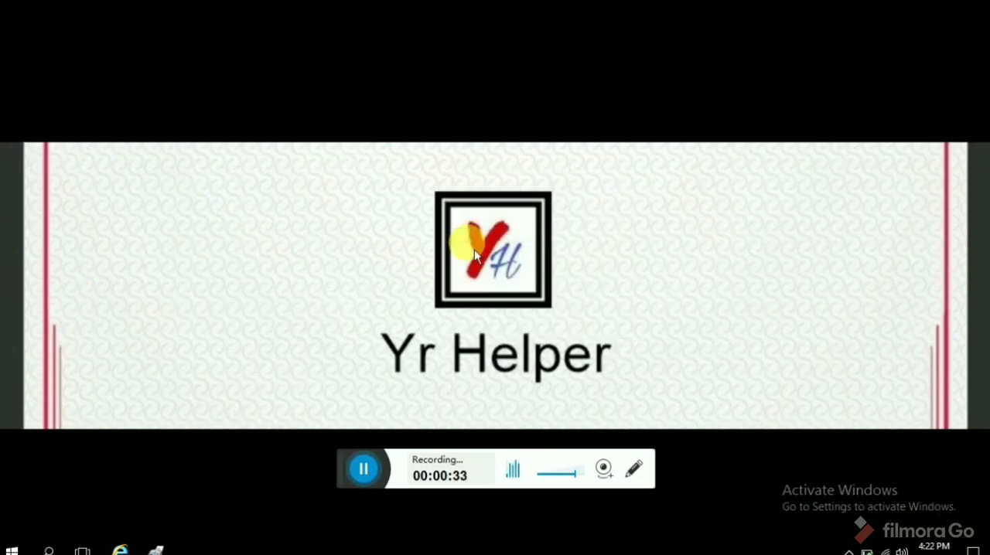
Open Google Chrome and search the web for "dhe".
double_click(78, 298)
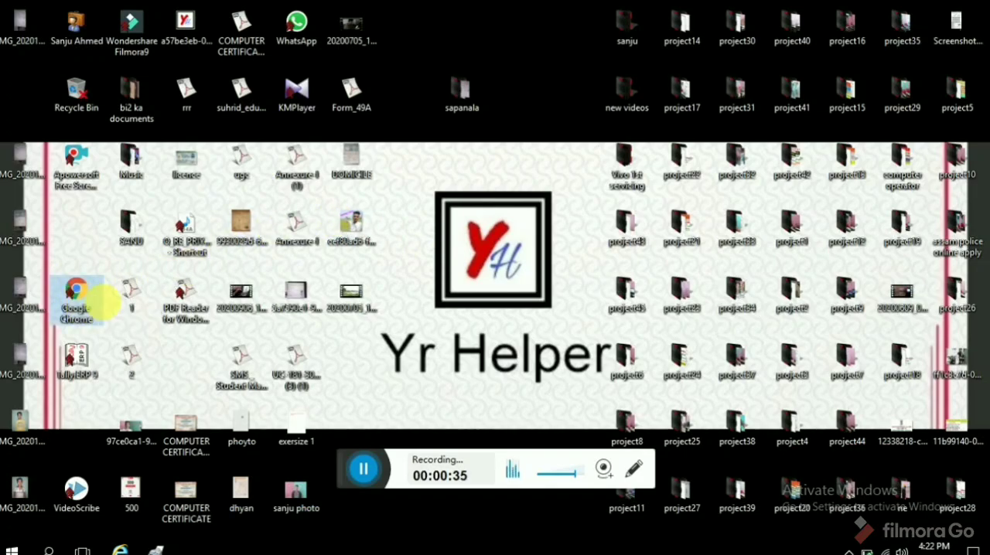
right_click(85, 305)
click(112, 211)
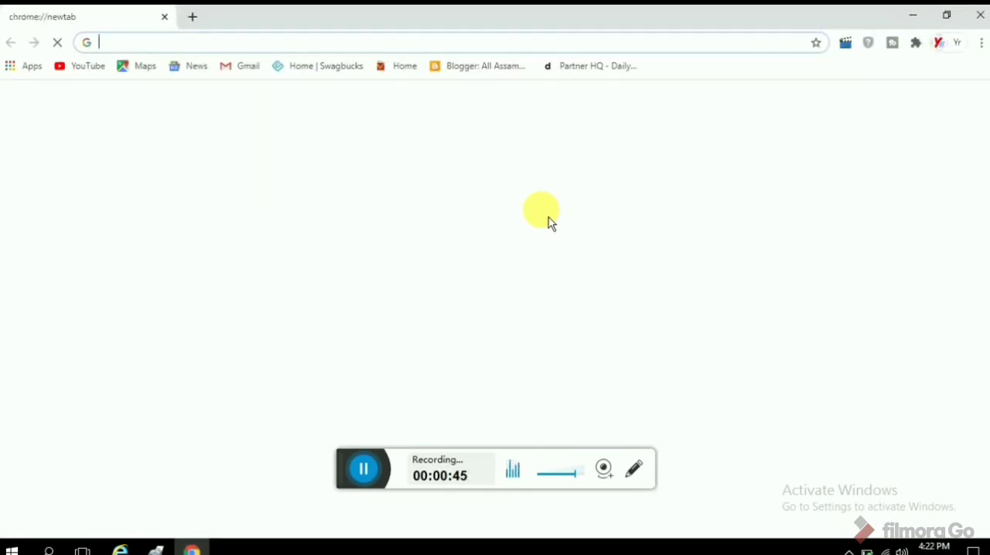
right_click(315, 43)
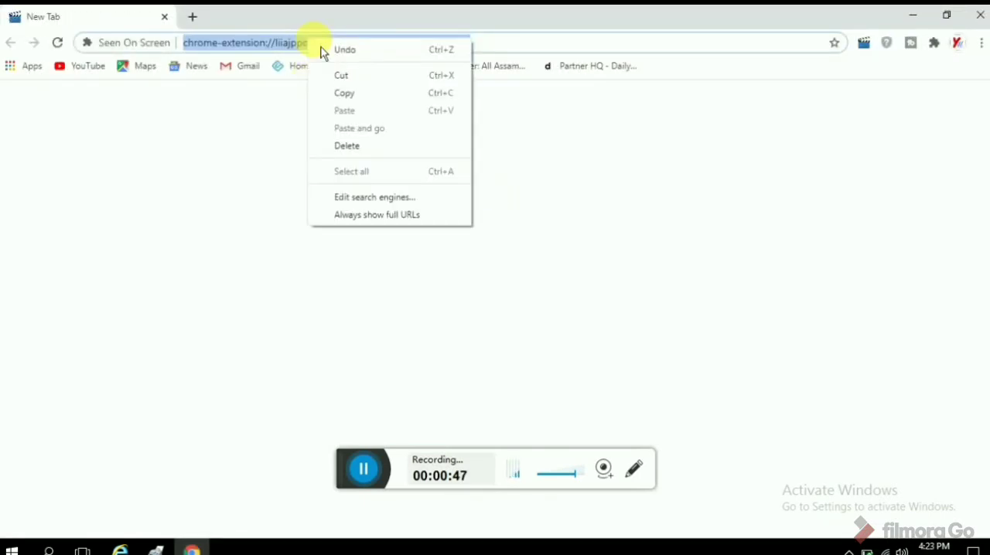
click(365, 76)
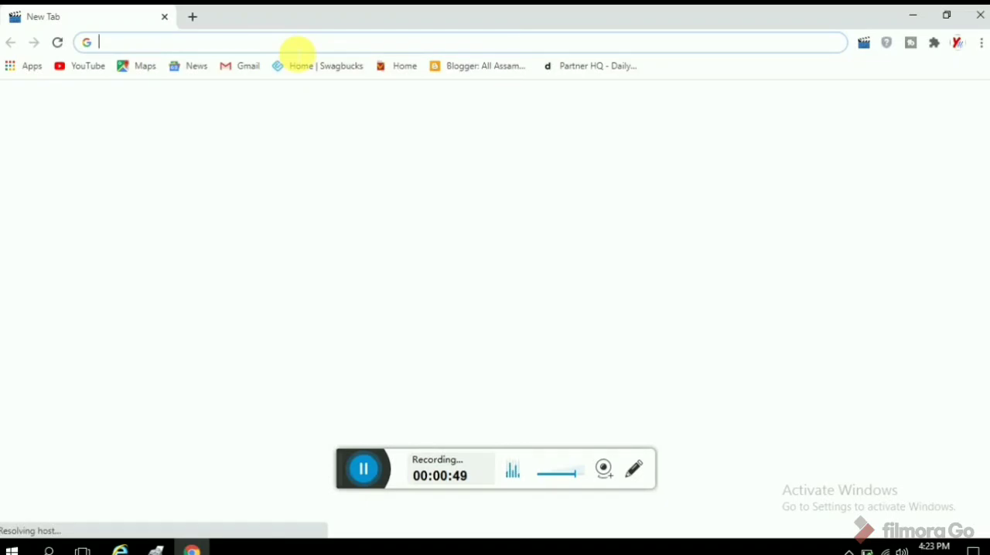
text(dhe)
key(Return)
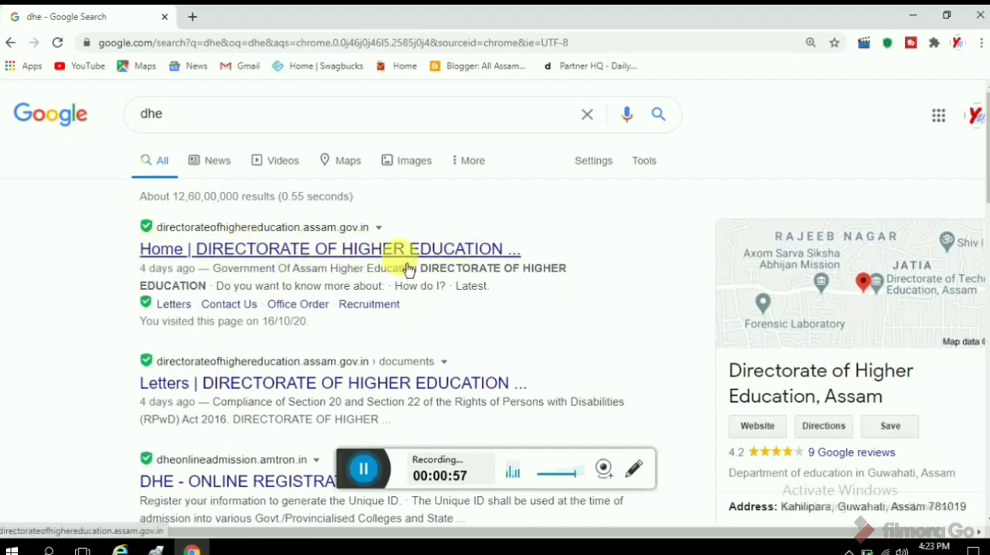
Open the Assam Directorate of Higher Education website from the results and go to its Scholarships page.
click(401, 255)
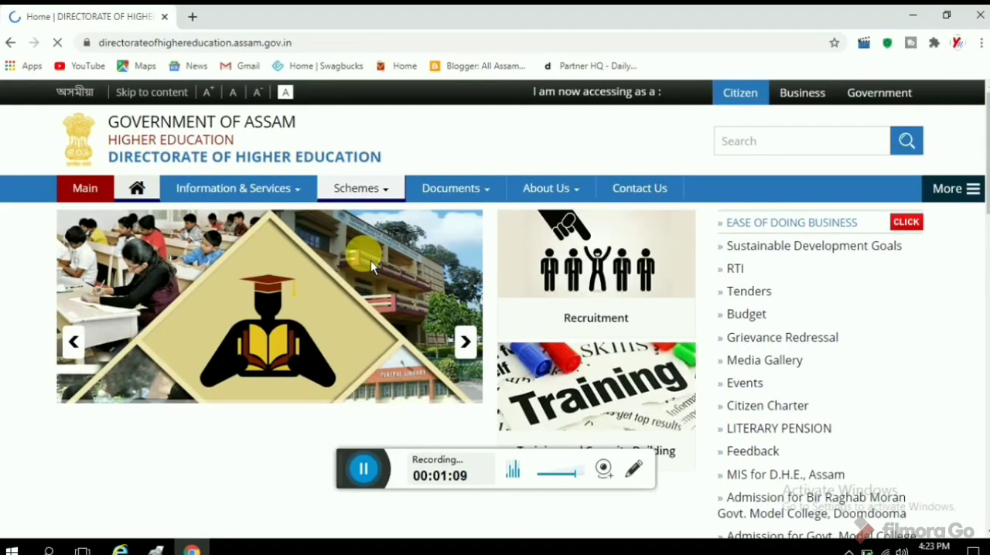
scroll(583, 242, down, 3)
scroll(584, 242, down, 6)
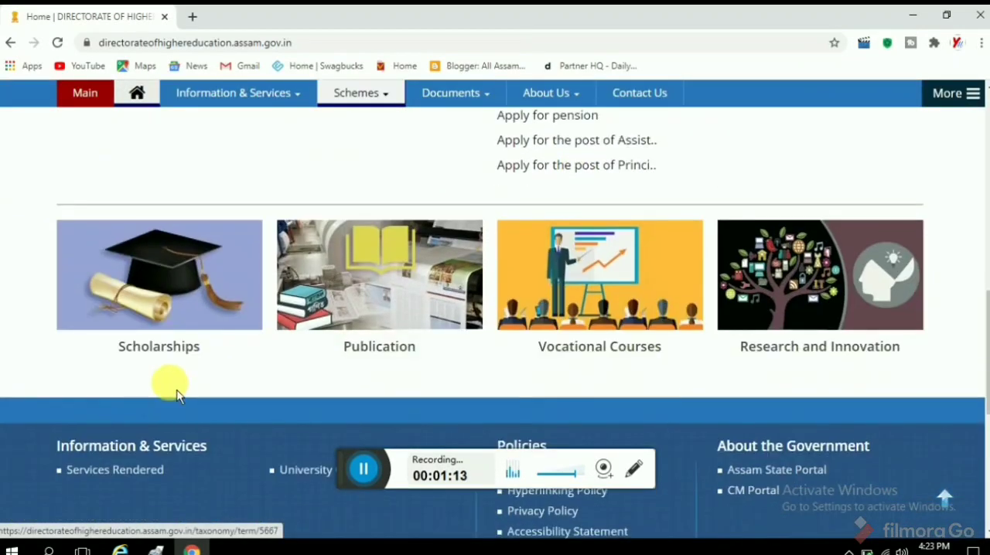
click(176, 364)
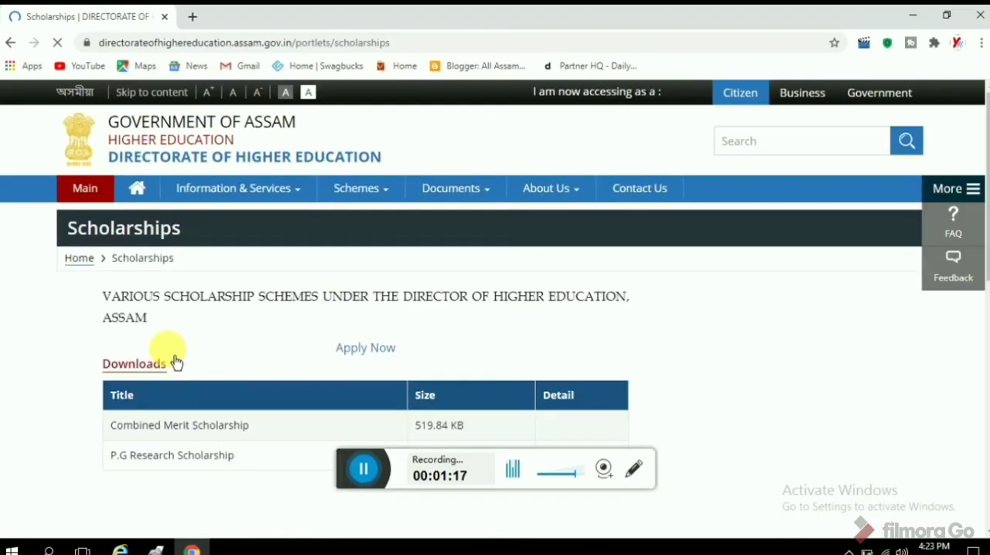
Examine the Combined Merit Scholarship and P.G Research Scholarship entries in the Downloads table.
scroll(394, 375, down, 2)
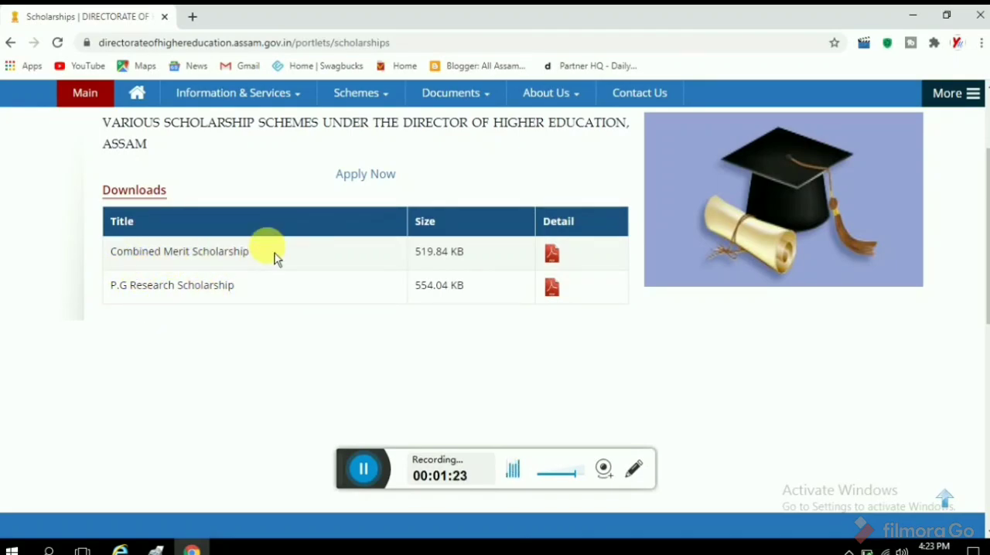
drag(249, 251, 110, 252)
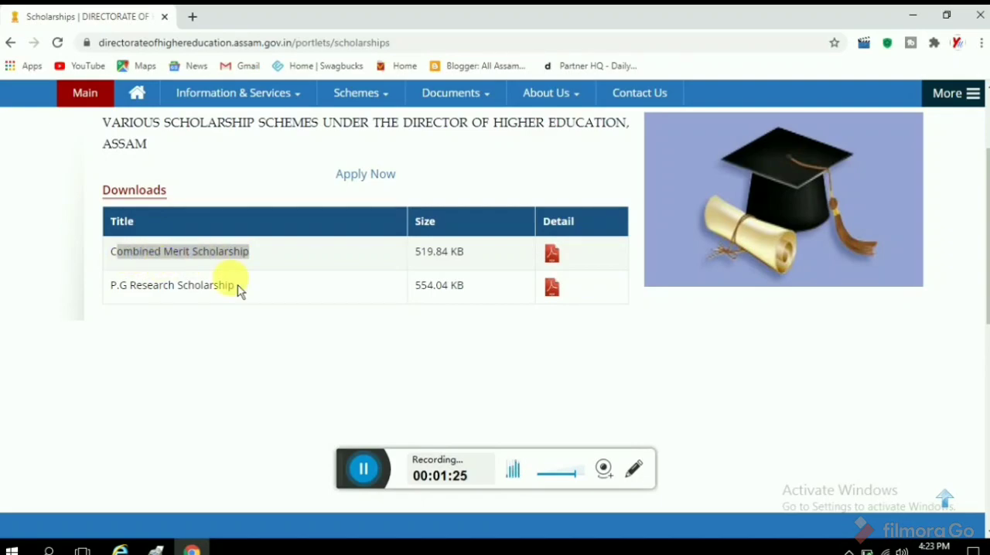
drag(235, 285, 111, 292)
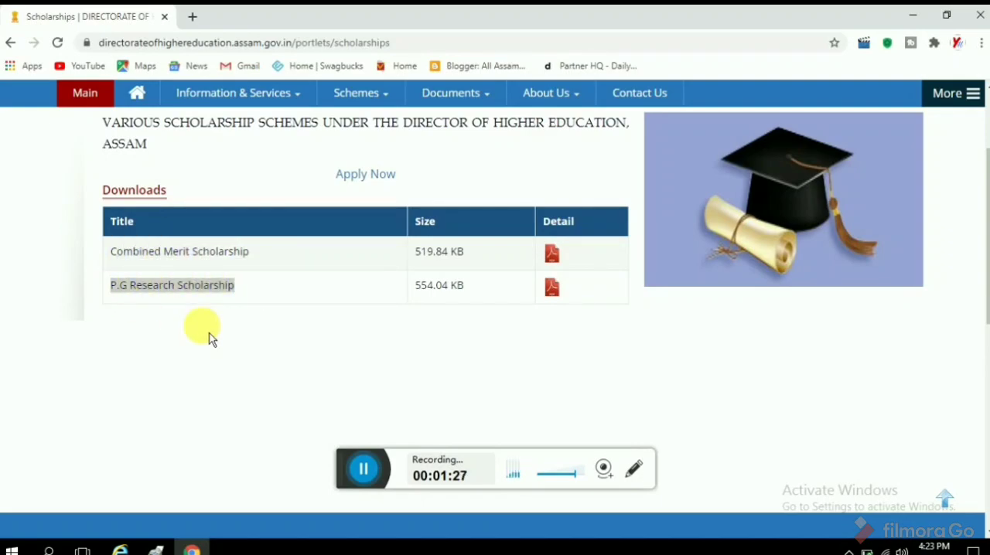
click(184, 323)
Follow the Apply Now link on the Scholarships page and accept the redirect to the external scholarship website.
click(348, 175)
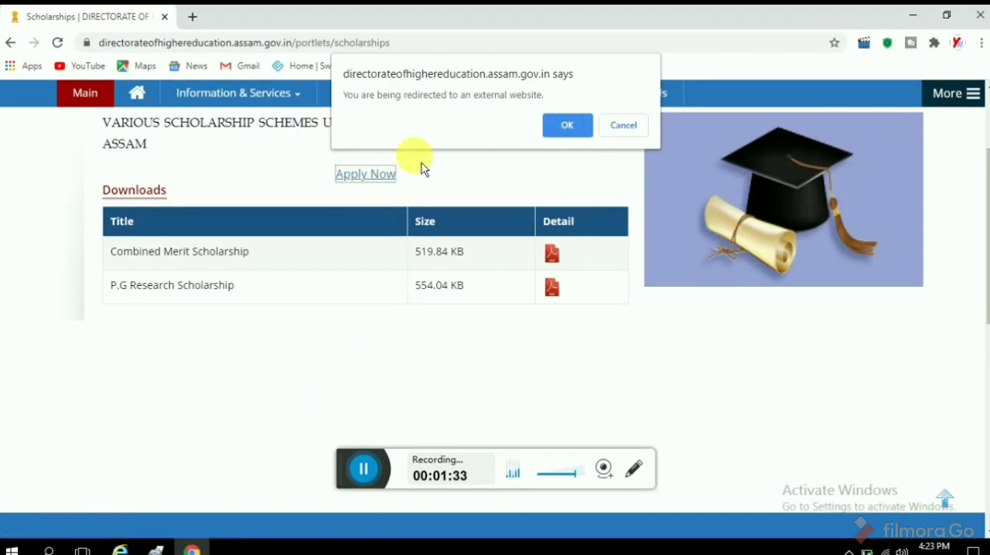
click(581, 135)
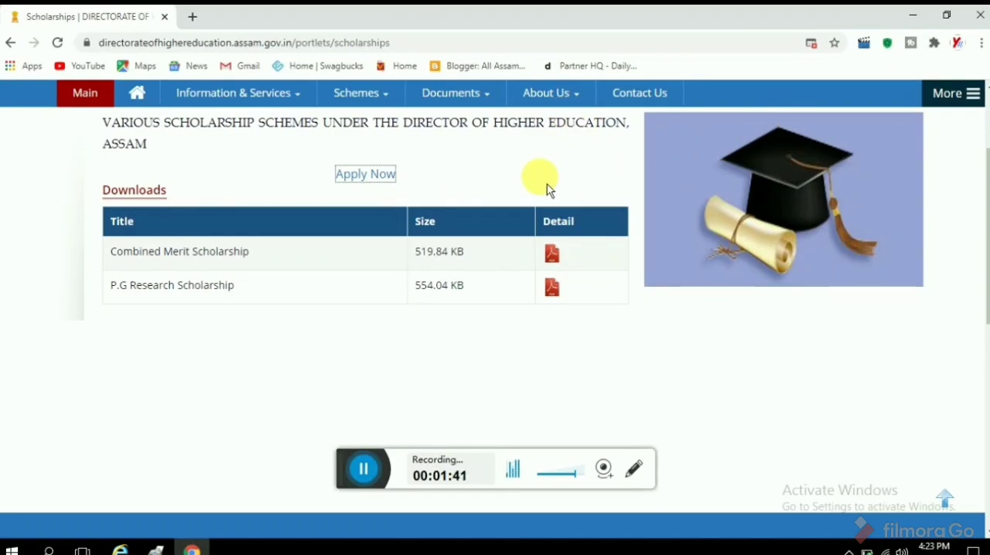
click(379, 177)
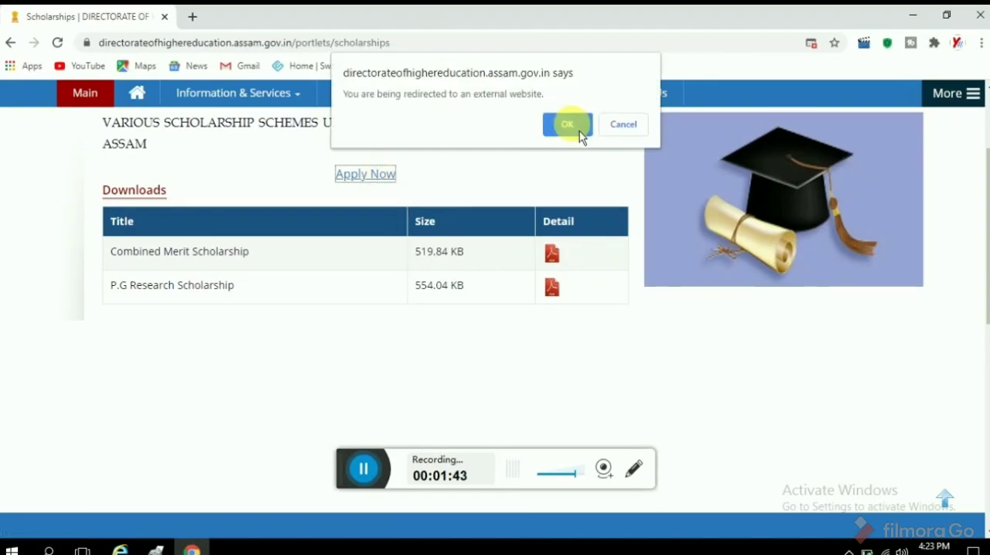
click(581, 130)
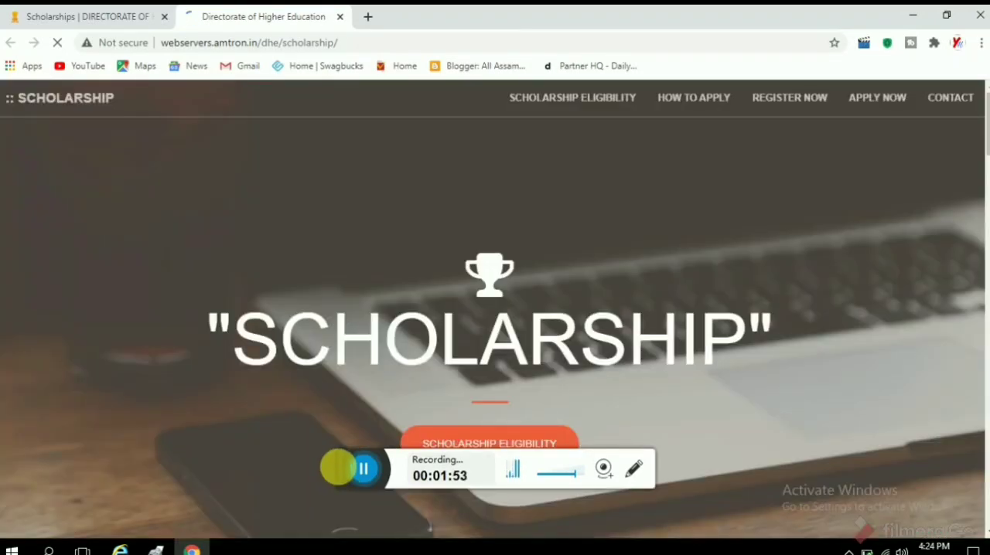
Go to the Online Registration form through the scholarship site's Register Now link.
drag(346, 483, 346, 520)
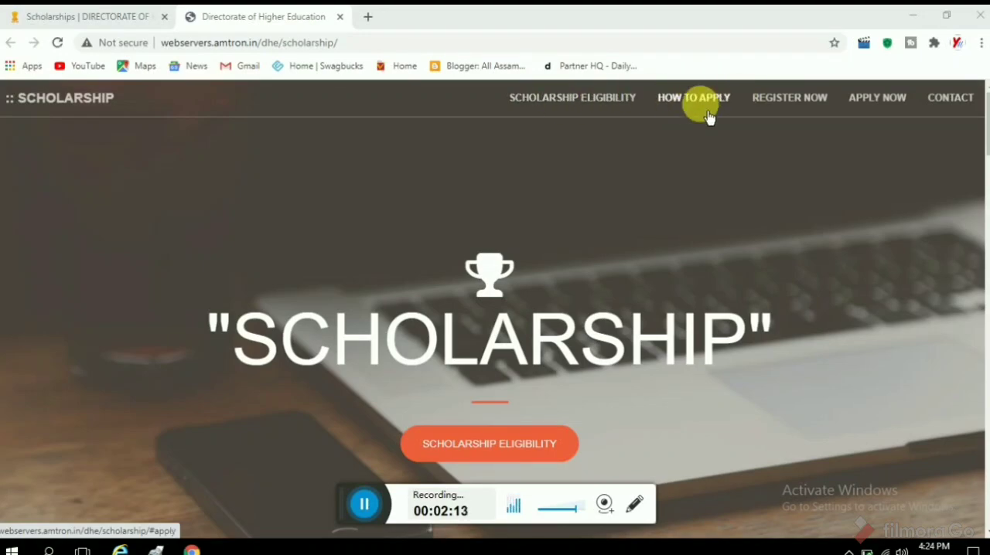
click(785, 99)
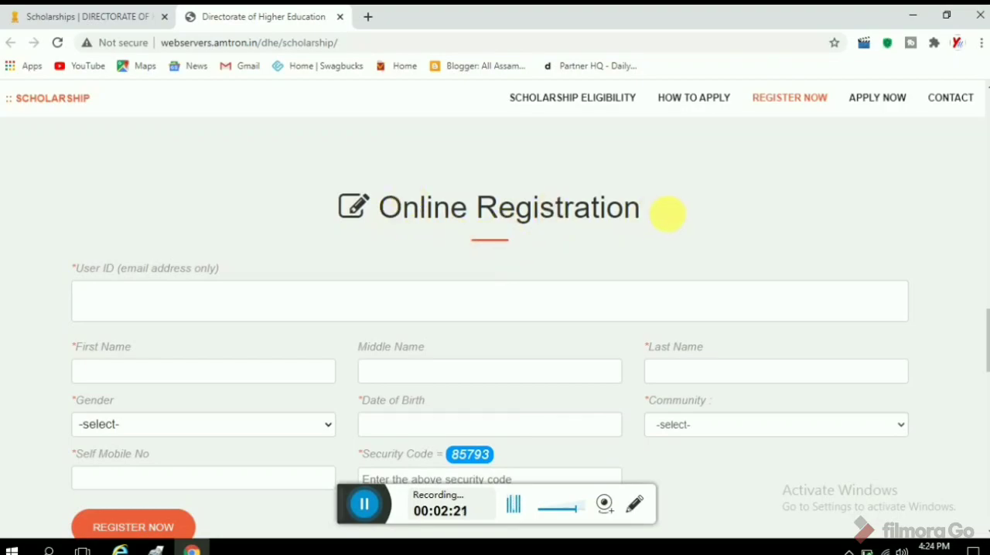
scroll(658, 218, down, 1)
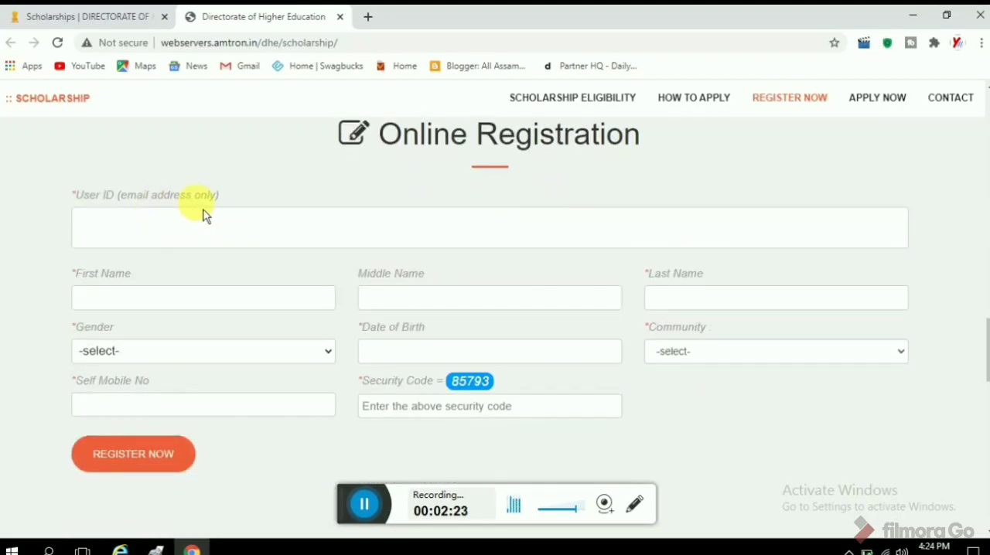
Fill in the applicant's e-mail as the User ID, enter the first and last name, and set the gender to Male.
click(214, 227)
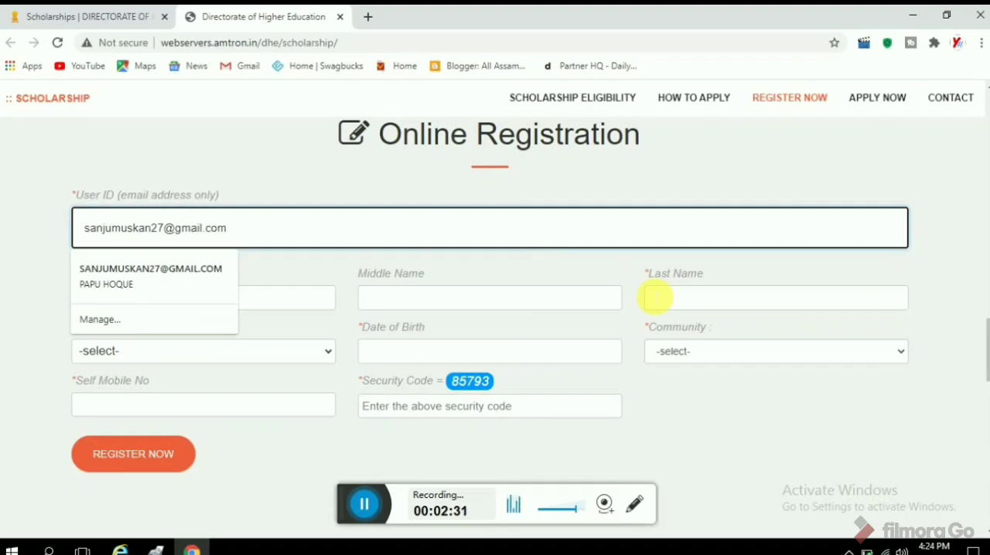
click(195, 162)
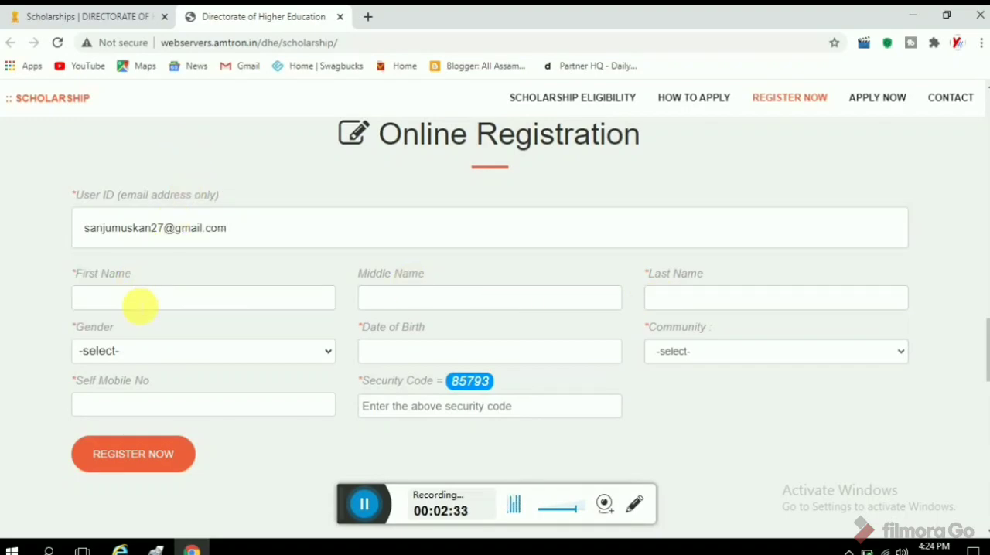
click(135, 296)
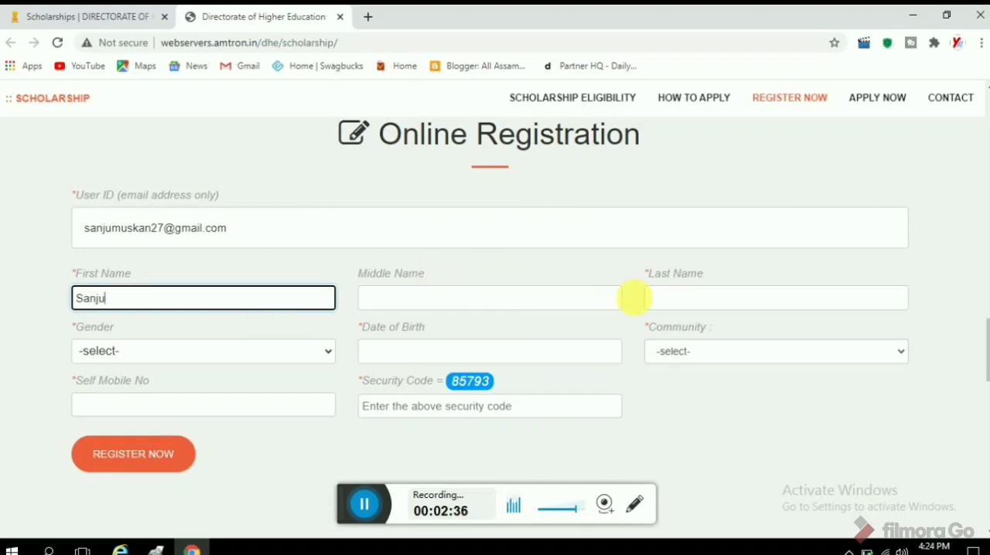
click(699, 303)
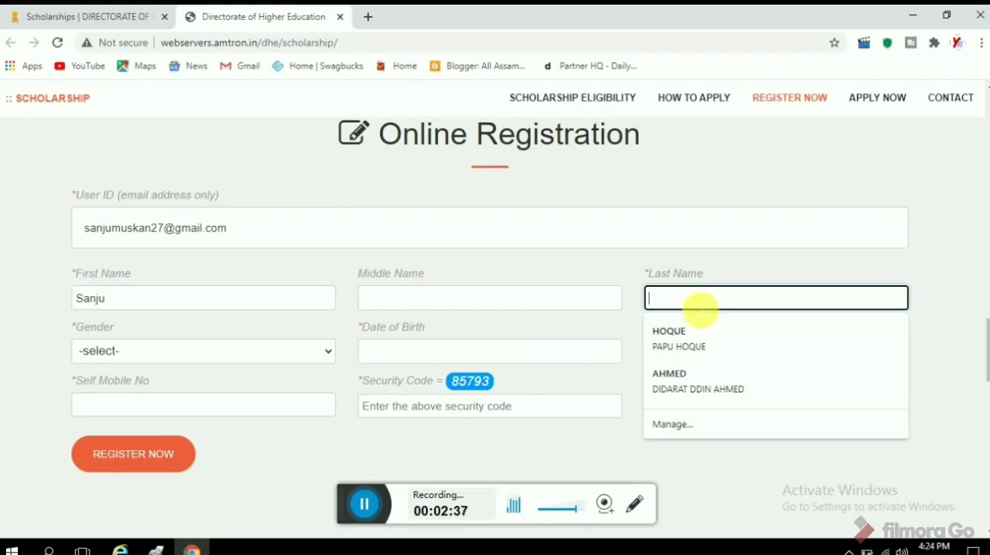
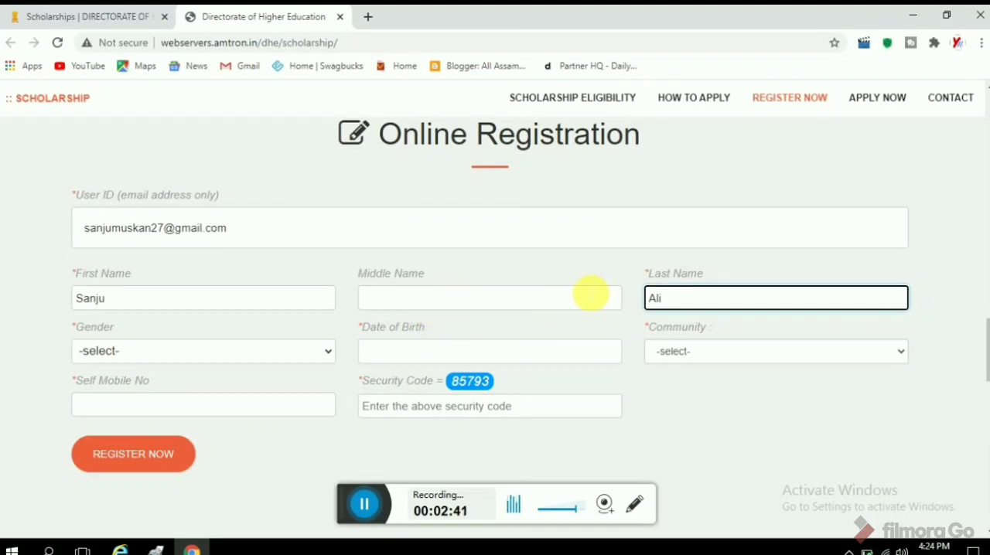
click(160, 356)
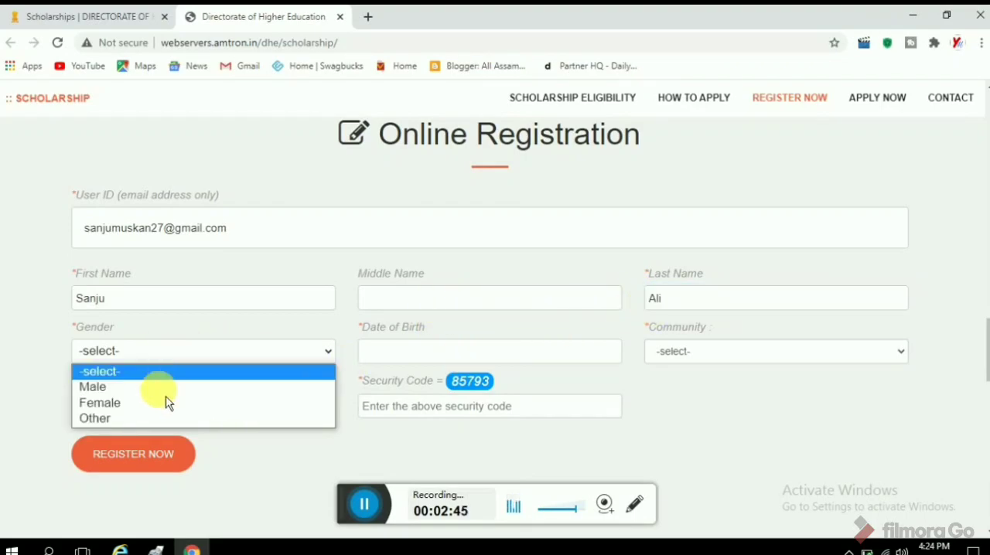
click(161, 390)
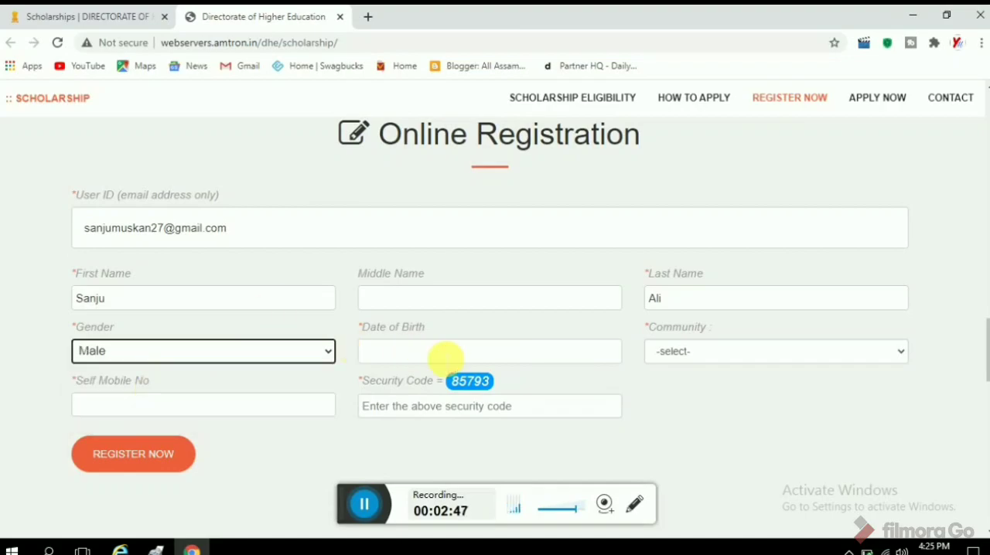
Choose a date of birth for the applicant in the registration form's calendar.
click(445, 358)
click(445, 165)
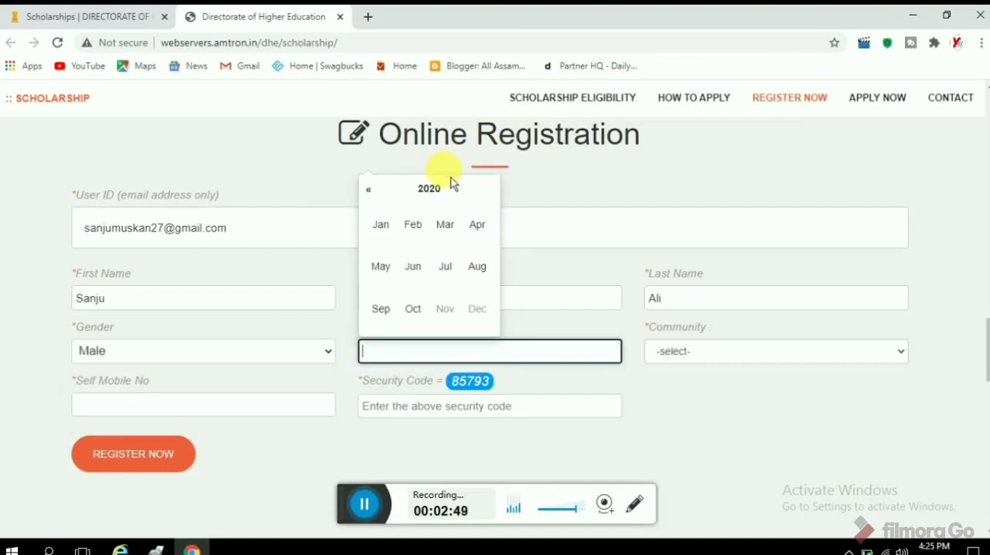
click(431, 190)
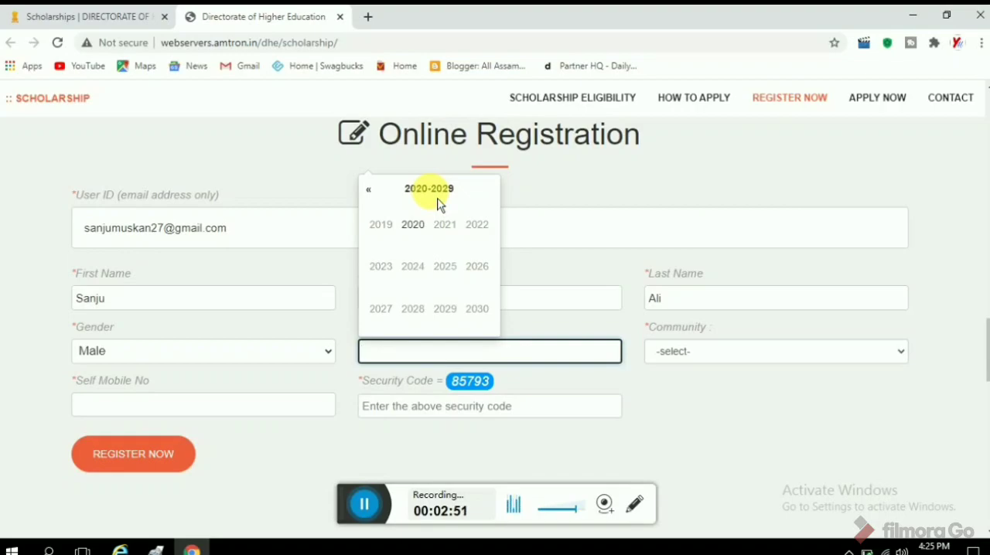
click(411, 191)
click(415, 230)
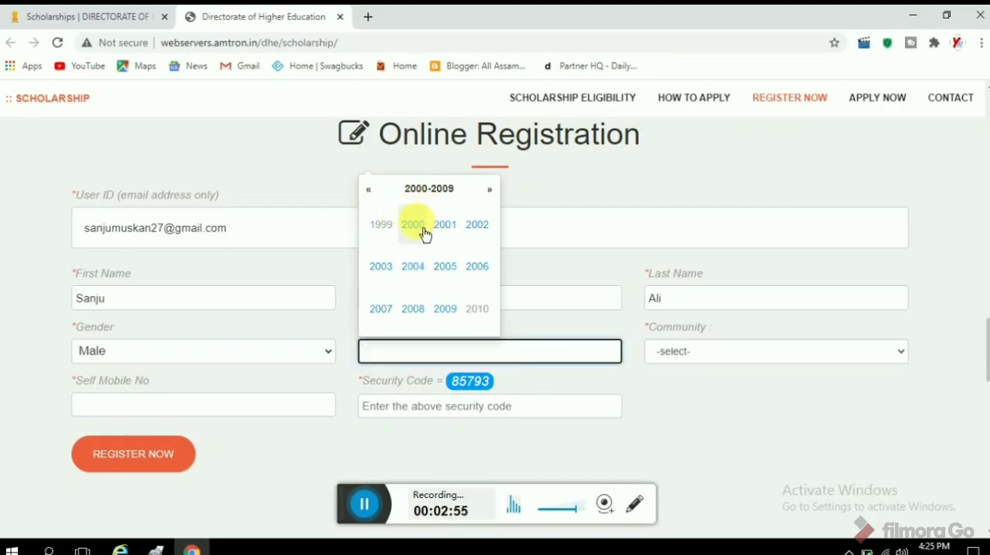
click(422, 233)
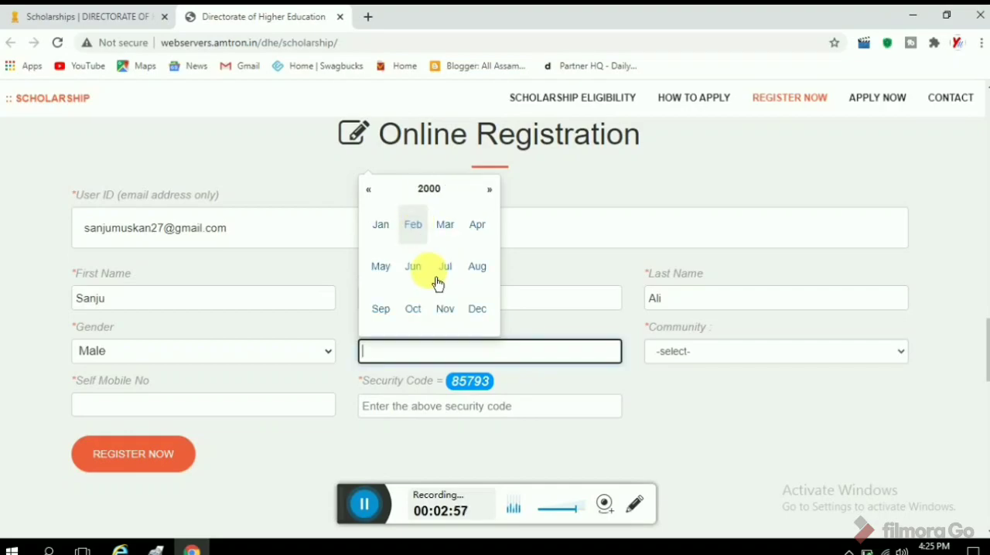
click(381, 309)
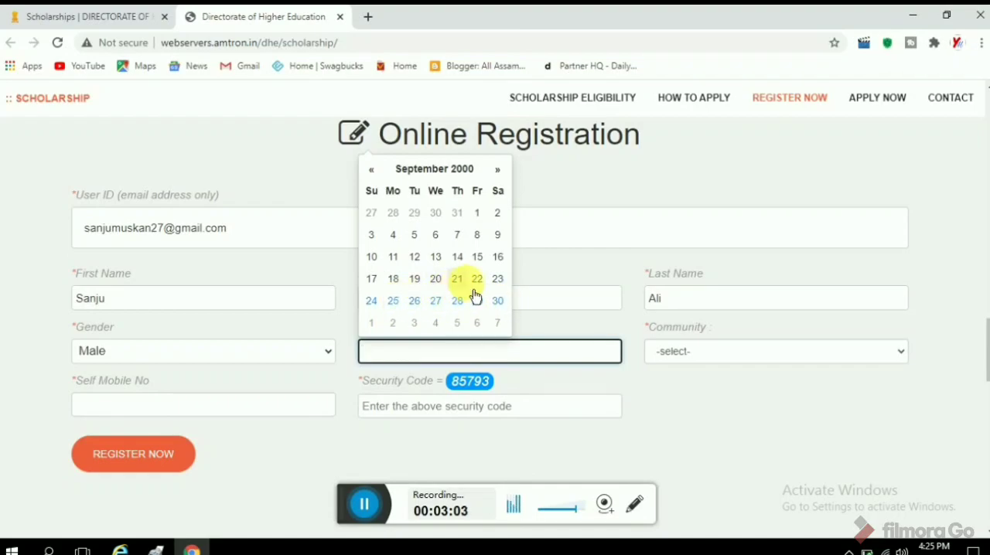
click(498, 280)
Set the community to Muslims and correct the applicant's date of birth.
click(673, 353)
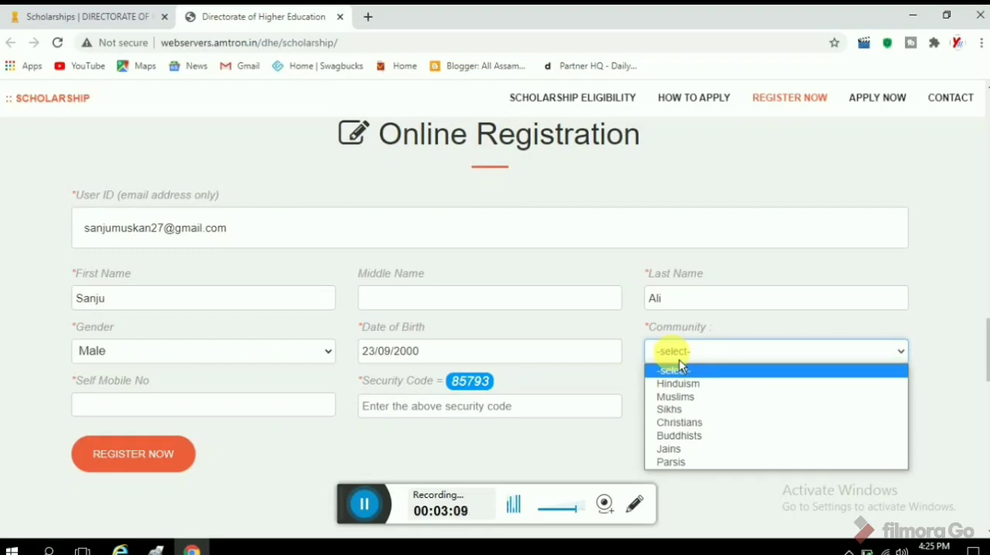
click(675, 397)
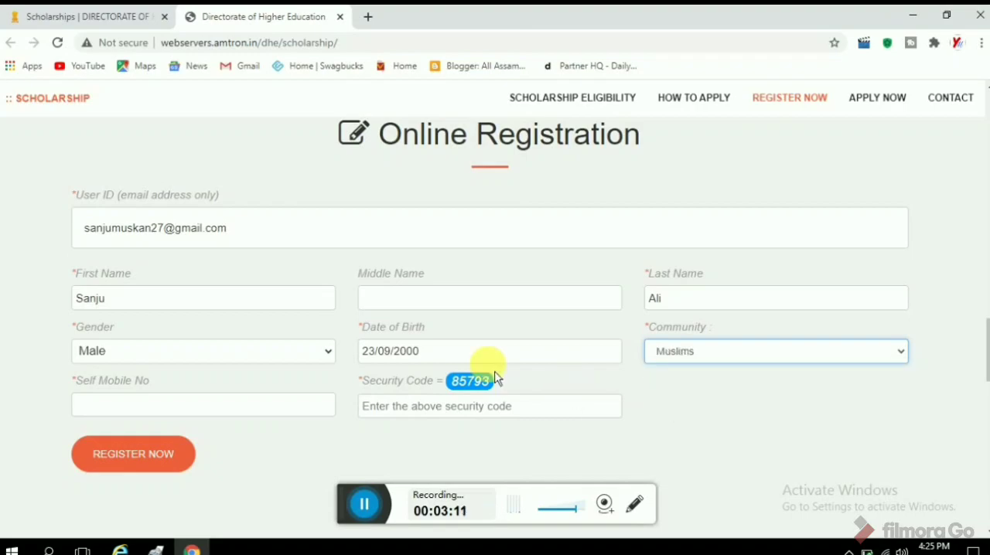
click(480, 357)
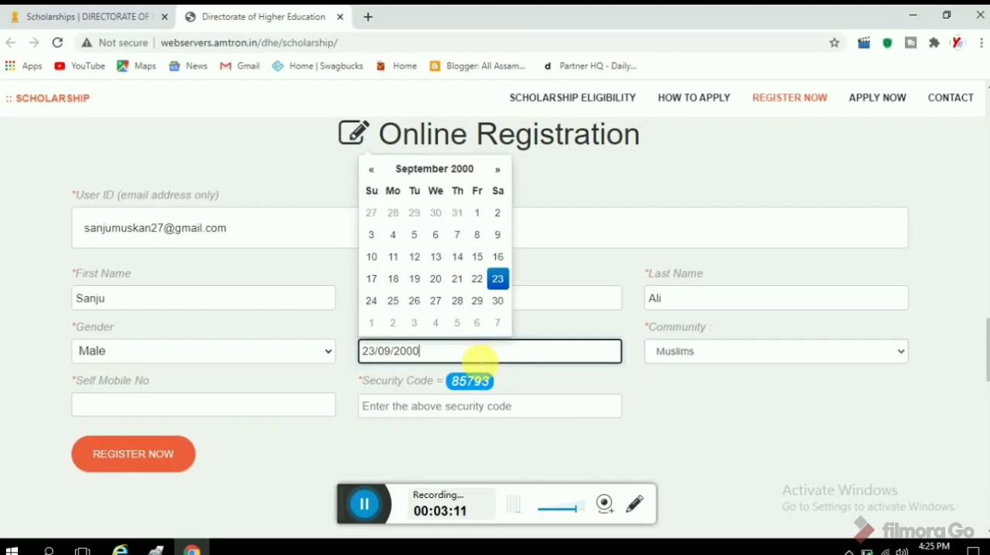
click(444, 170)
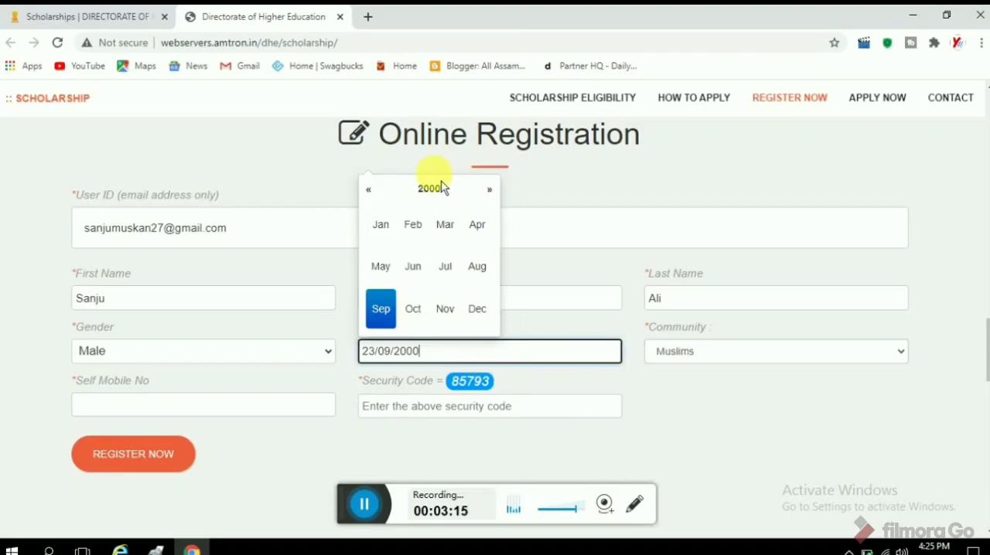
click(436, 191)
click(421, 236)
click(449, 270)
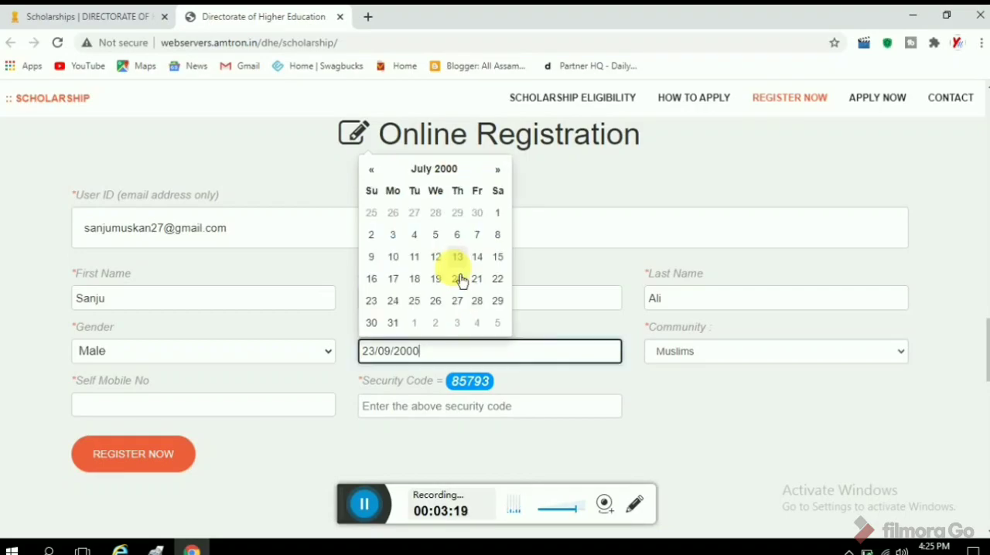
click(497, 213)
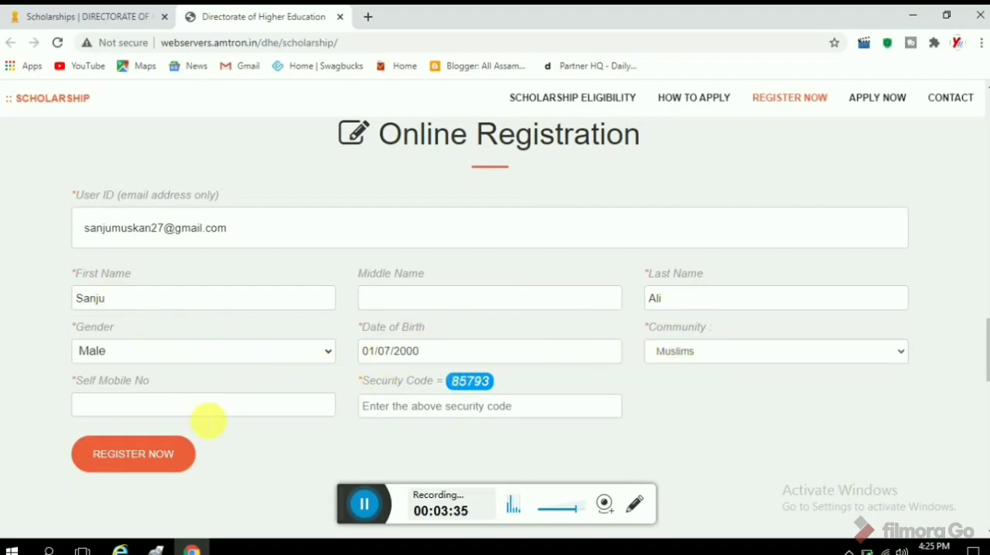
Enter the applicant's mobile number in the Self Mobile No field.
click(210, 407)
text(600)
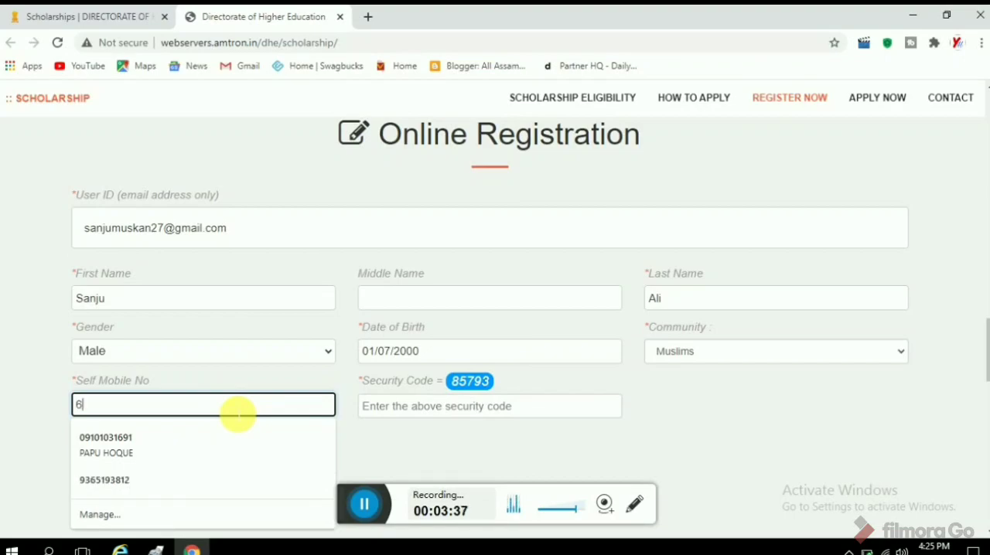
text(9760)
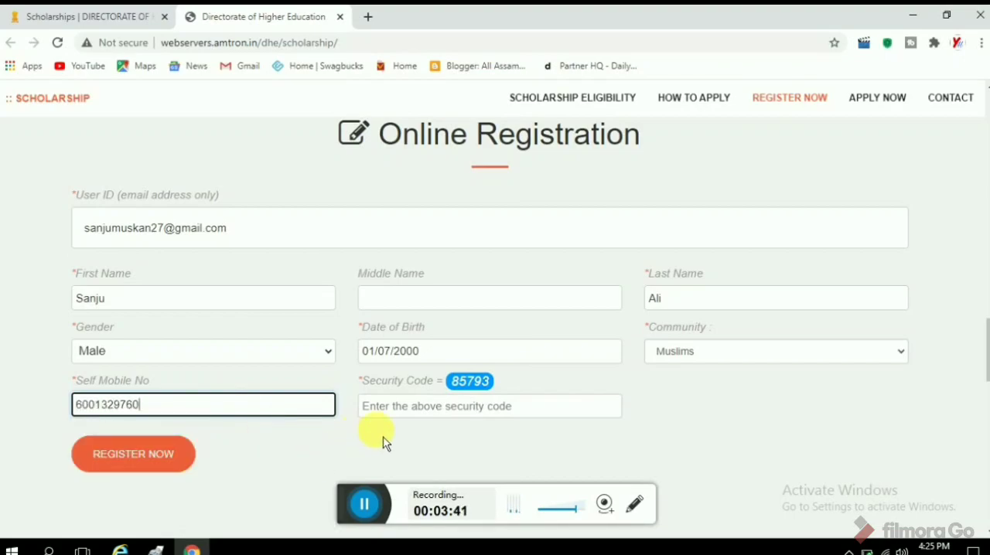
Enter the displayed security code in the Security Code field and submit the registration.
double_click(474, 383)
click(471, 413)
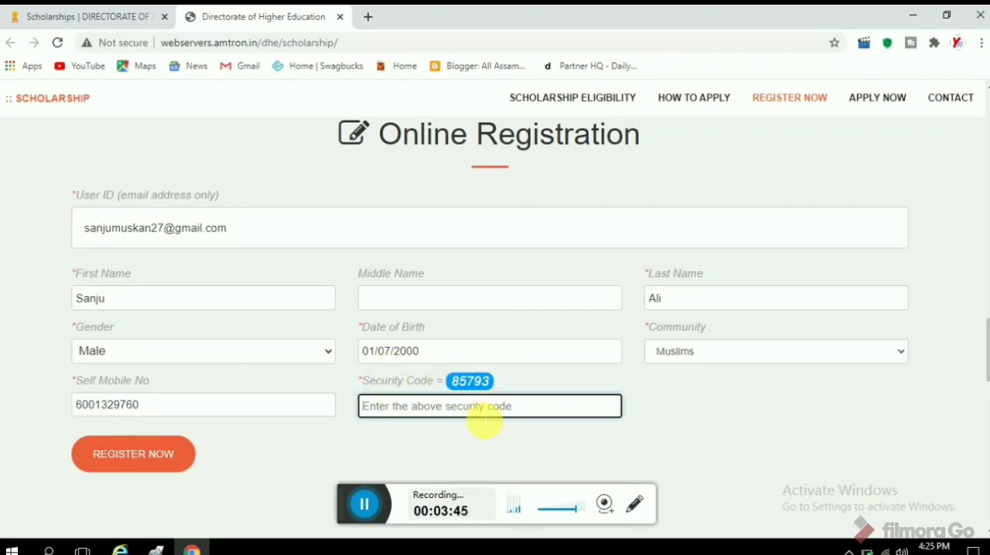
text(85)
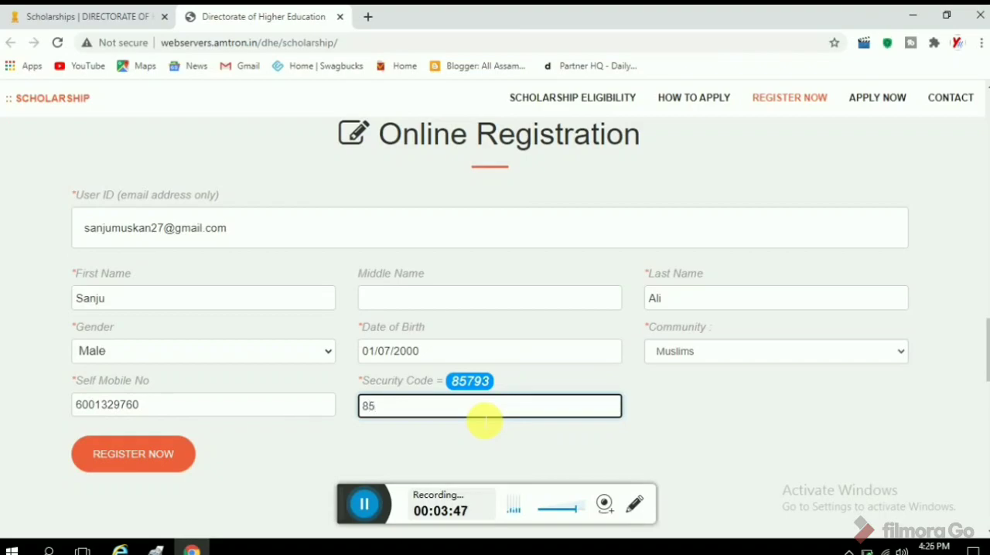
text(793)
scroll(331, 400, down, 2)
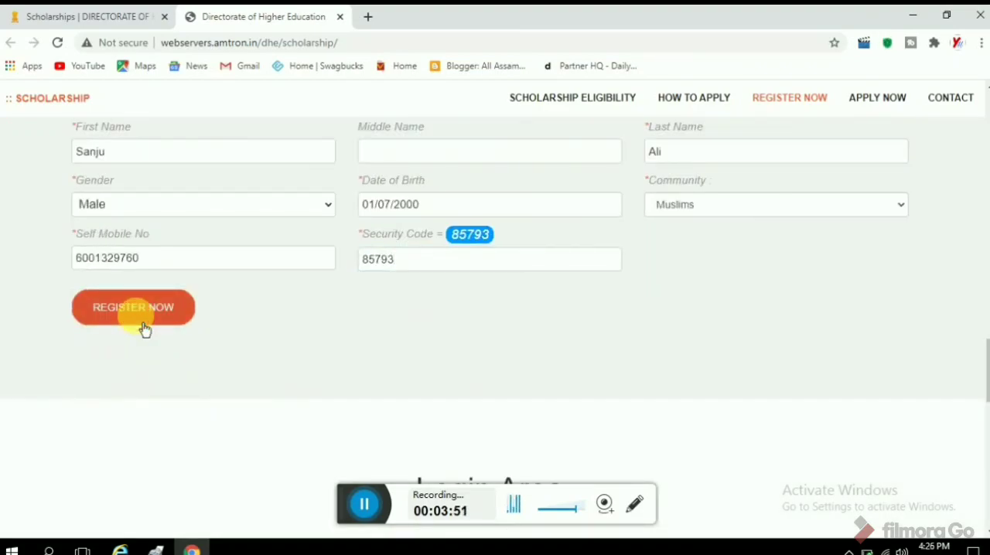
click(143, 323)
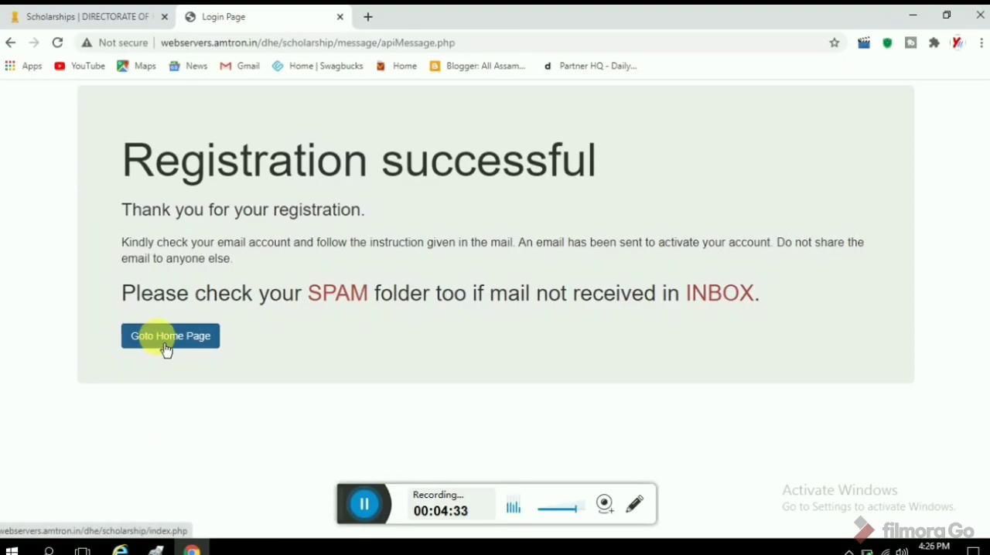
Return to the scholarship home page and go to the Login Area with its User ID, Password and Security Code fields.
click(211, 345)
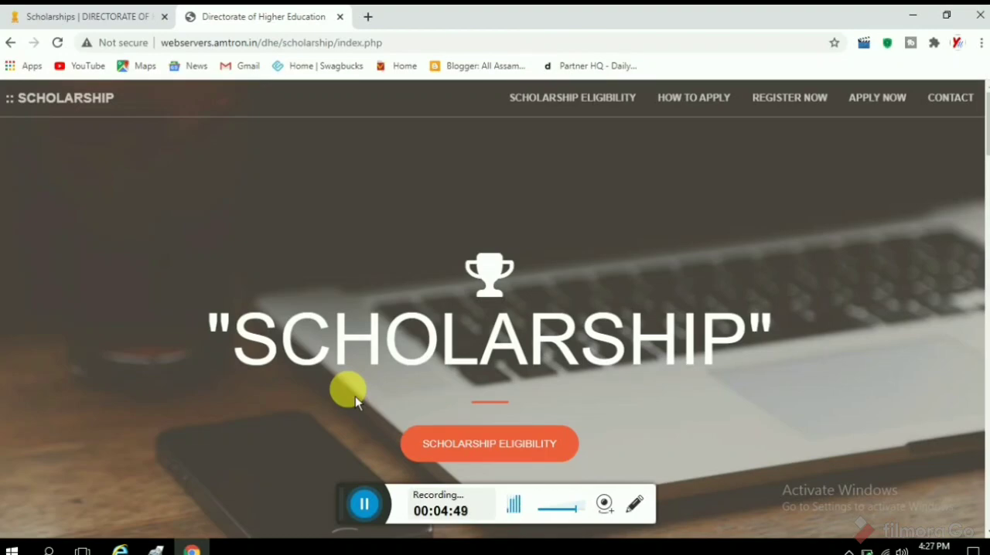
click(891, 100)
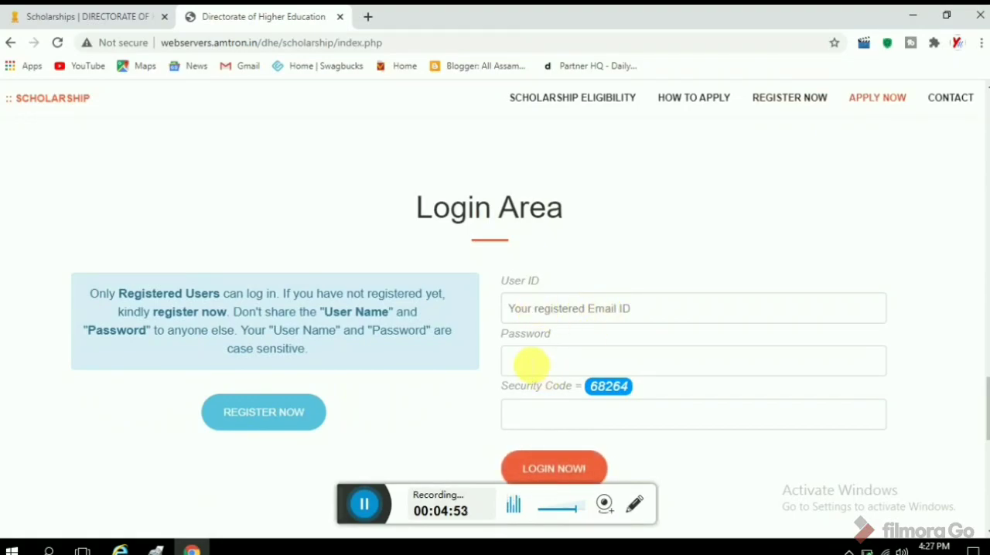
click(542, 316)
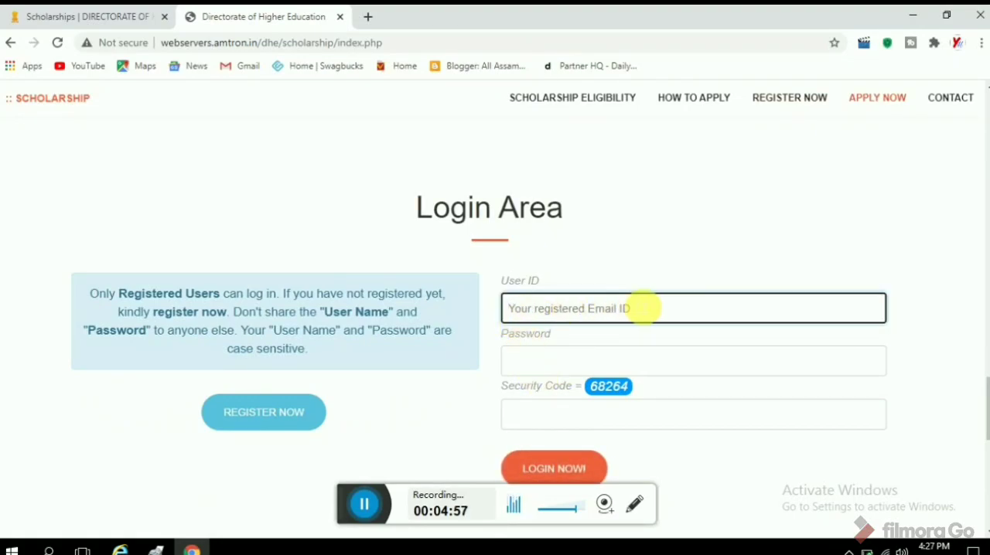
click(552, 359)
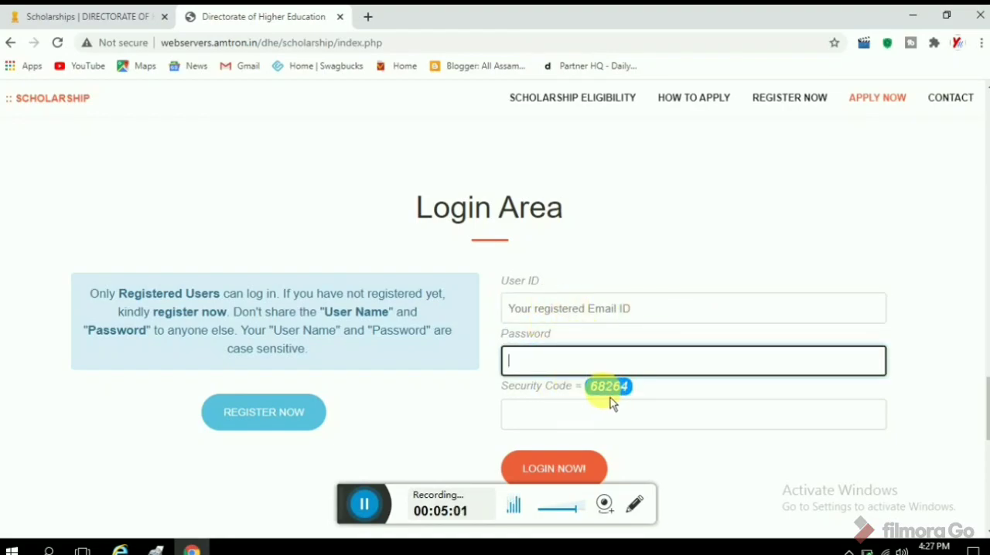
click(580, 414)
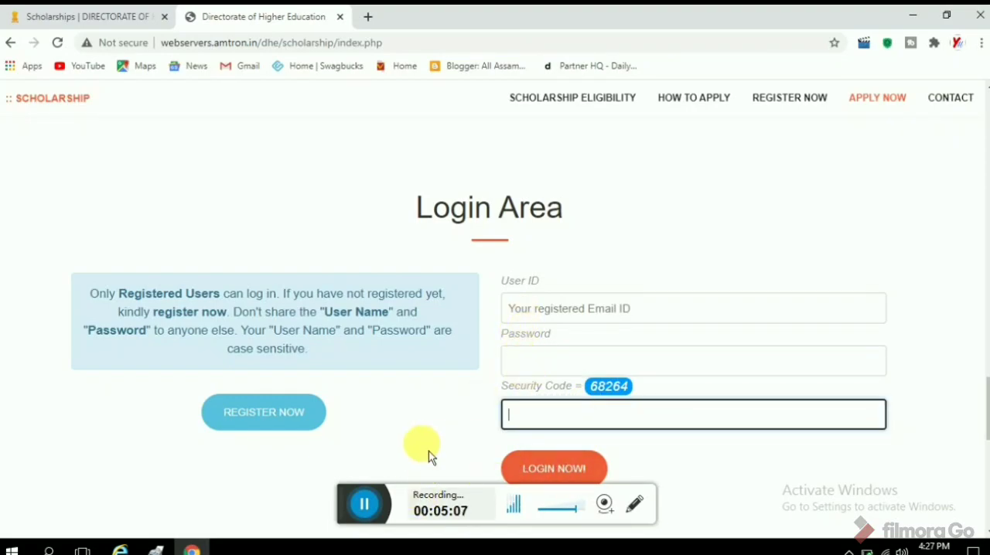
click(369, 504)
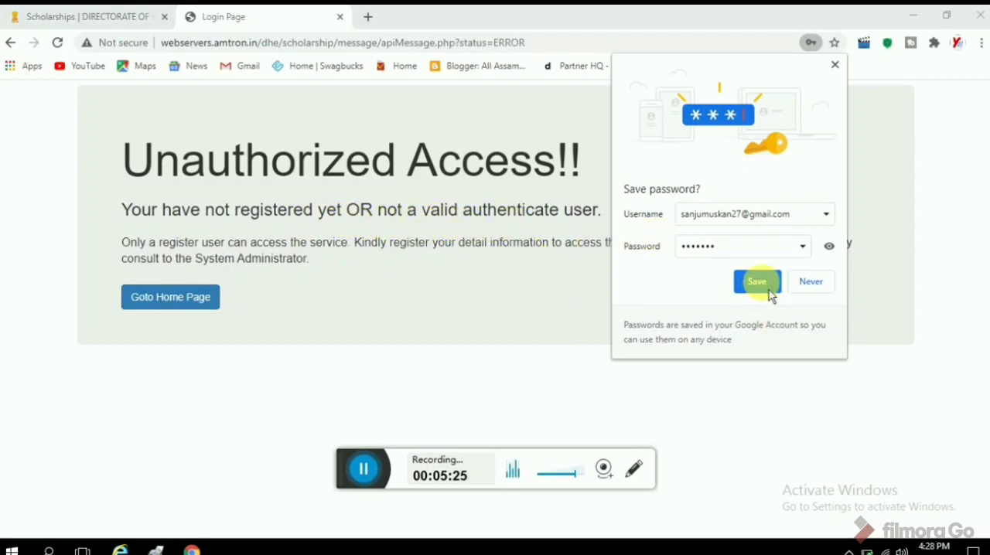
Decline saving the login password in the browser and return to the scholarship home page.
click(802, 289)
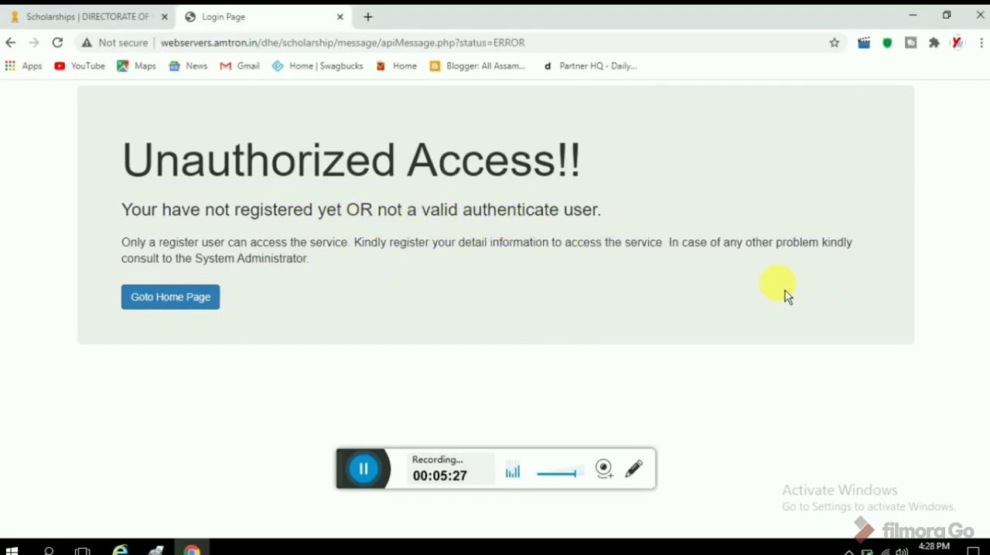
click(195, 304)
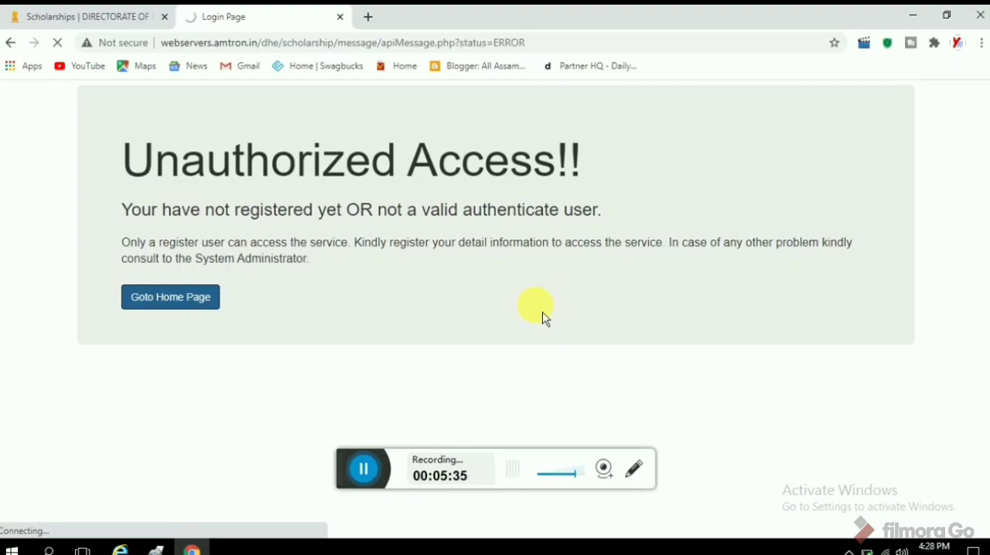
click(369, 472)
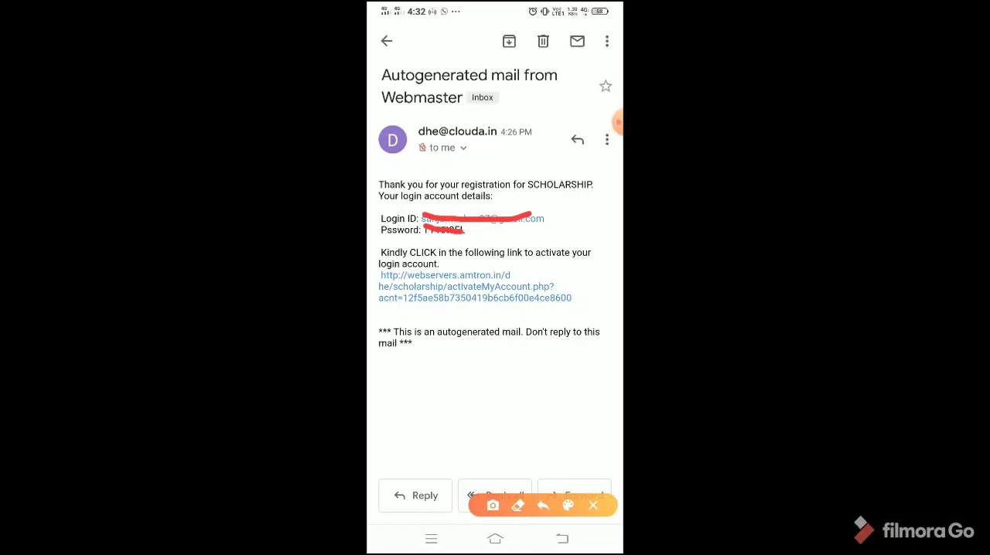
Circle the account activation link in the Webmaster's registration e-mail on the phone and open that link.
drag(380, 303, 442, 317)
mouse_move(443, 317)
mouse_down()
mouse_move(495, 318)
mouse_move(583, 299)
mouse_move(456, 263)
mouse_move(380, 299)
mouse_up()
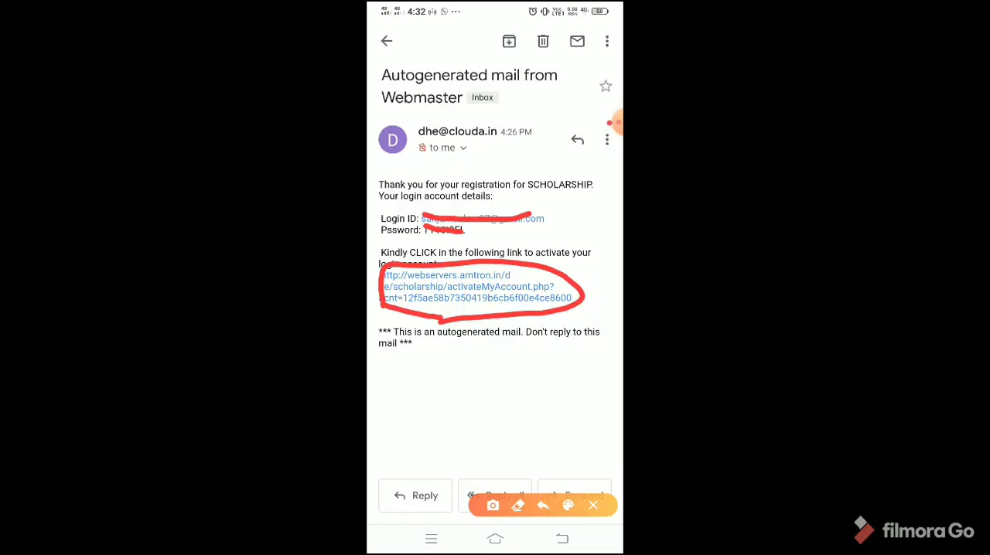
click(593, 505)
click(466, 286)
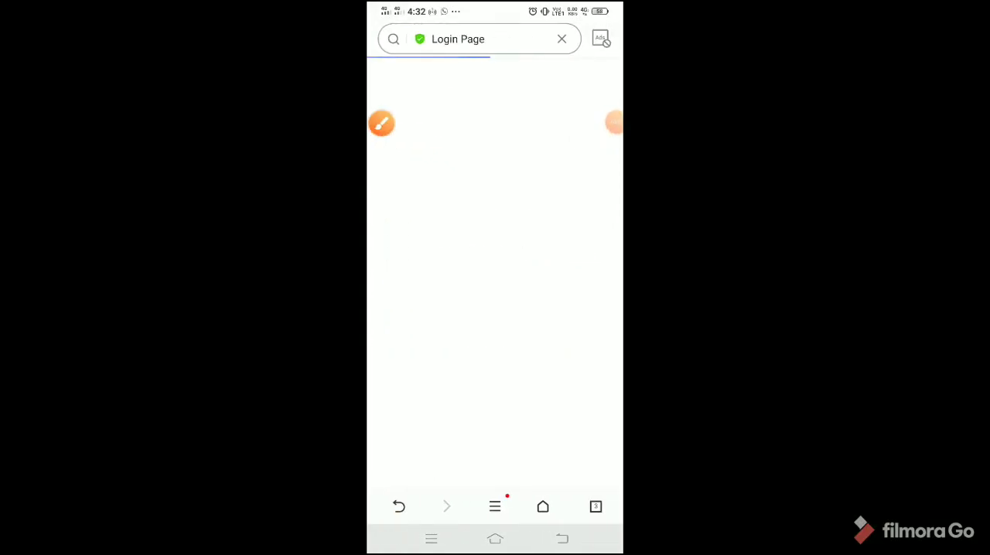
Examine the account status and login instructions on the scholarship account activation page.
scroll(482, 127, up, 2)
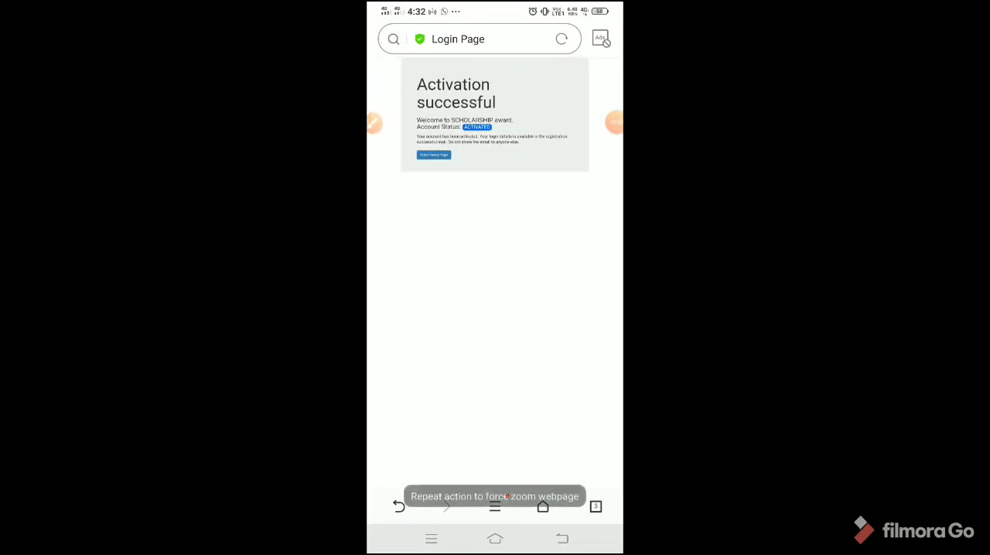
scroll(482, 127, up, 5)
scroll(495, 270, left, 1)
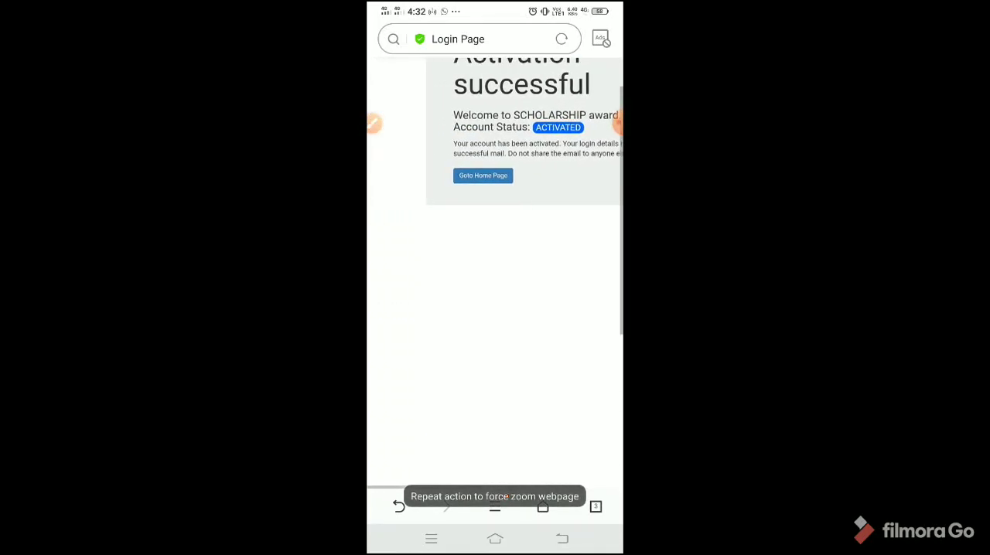
scroll(495, 271, up, 1)
scroll(495, 271, right, 1)
scroll(495, 271, left, 1)
scroll(495, 271, right, 1)
scroll(495, 270, right, 2)
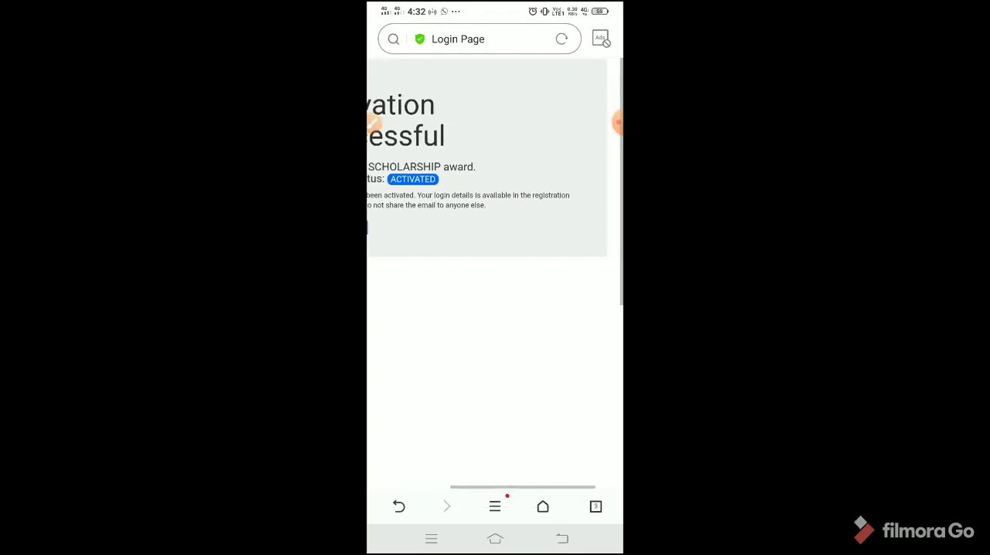
scroll(495, 271, left, 3)
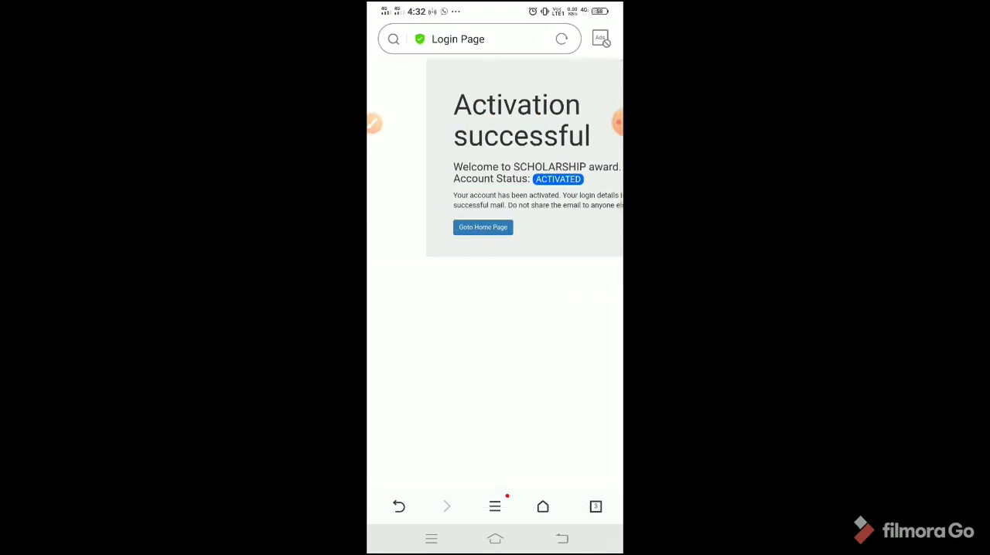
click(431, 539)
click(603, 271)
click(618, 122)
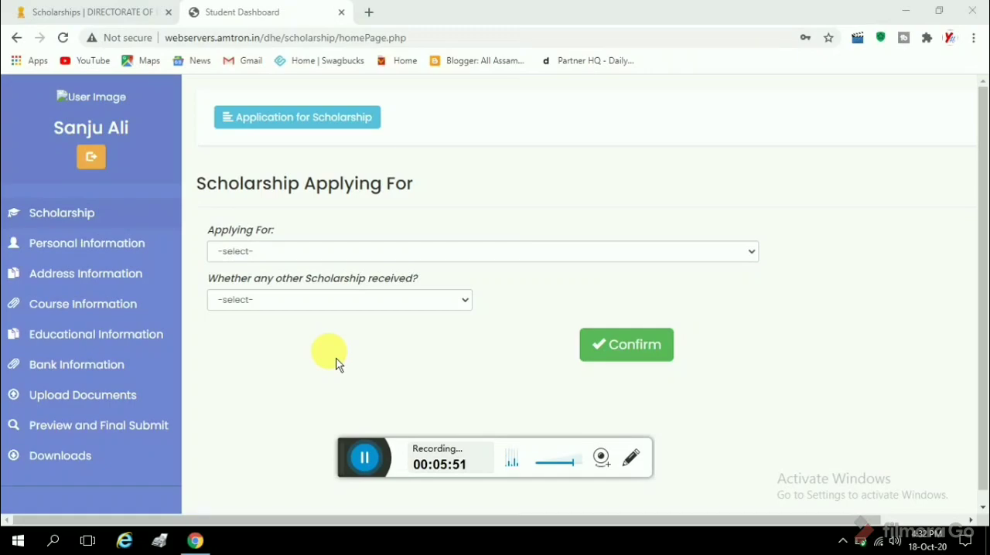
Select COMBINED MERIT SCHOLARSHIP (DEGREE) as the scholarship being applied for in the student dashboard.
click(271, 253)
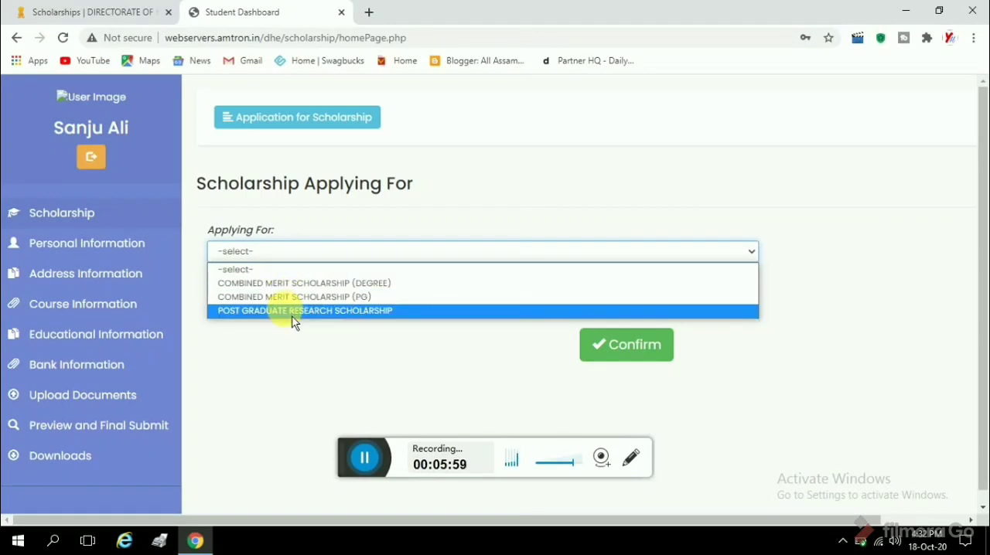
click(282, 284)
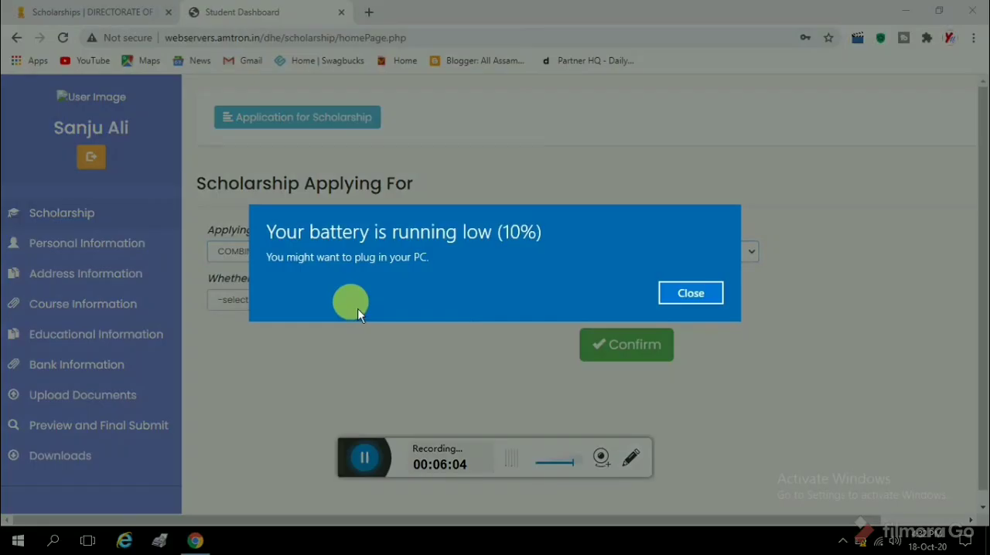
Set whether any other scholarship is received to No, confirm the scholarship choice and continue to the personal information form.
click(693, 303)
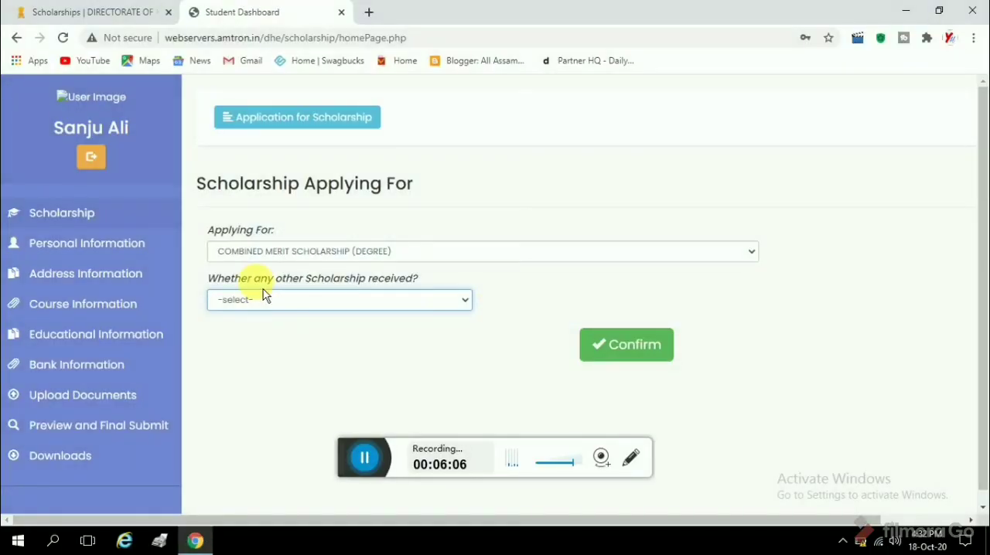
click(405, 305)
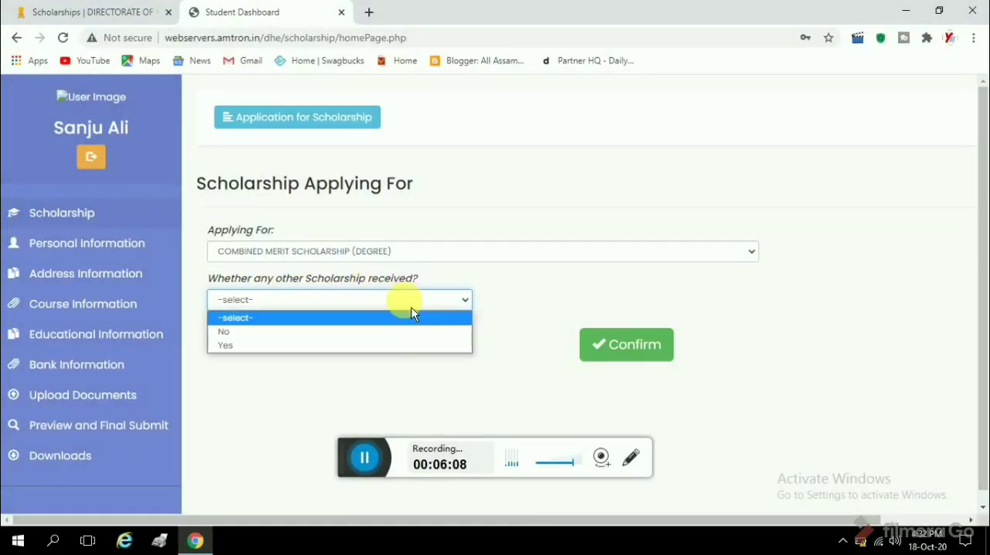
click(344, 332)
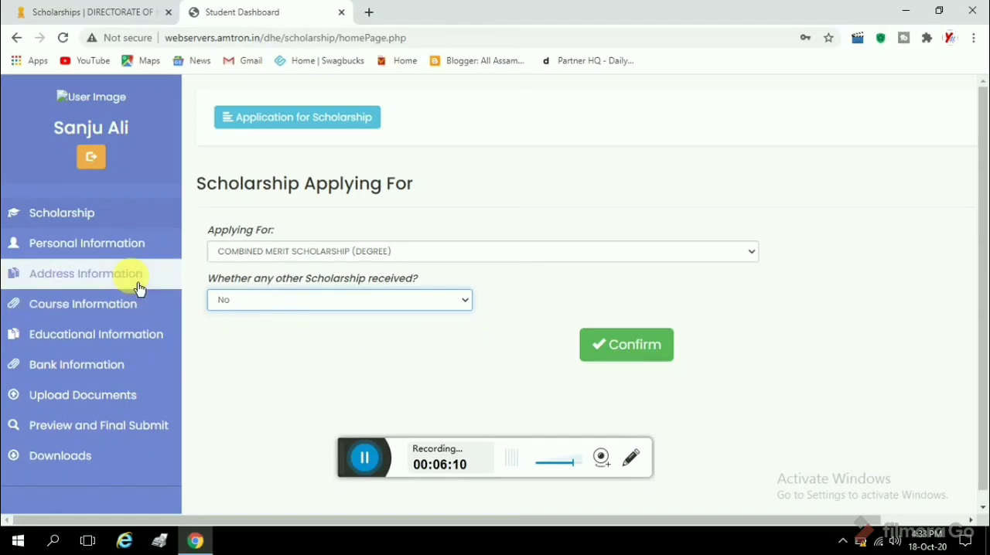
click(609, 360)
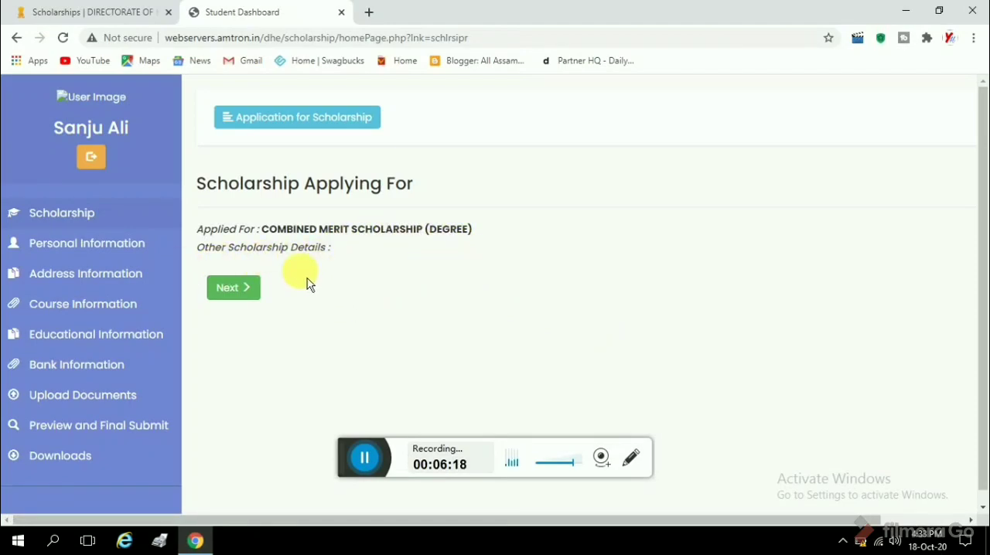
click(247, 309)
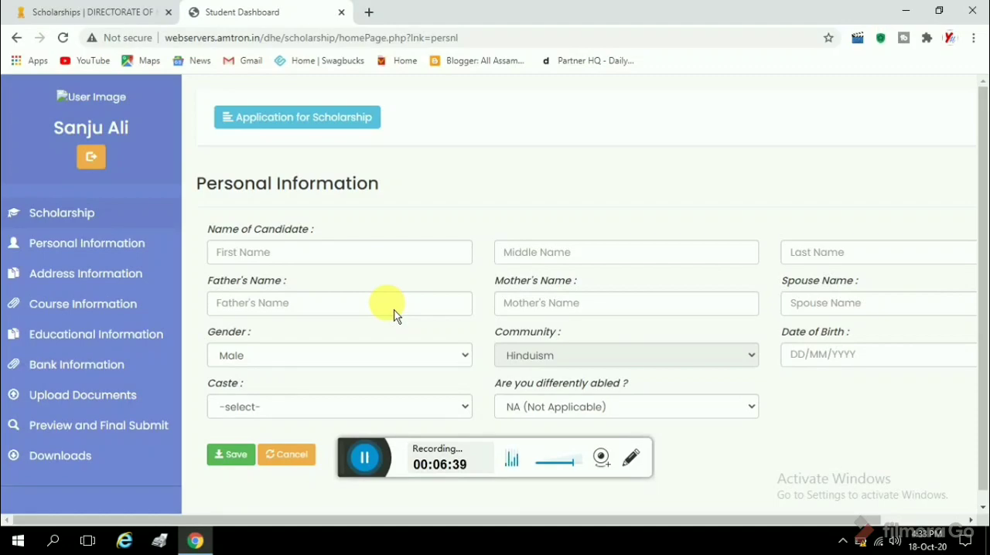
click(297, 254)
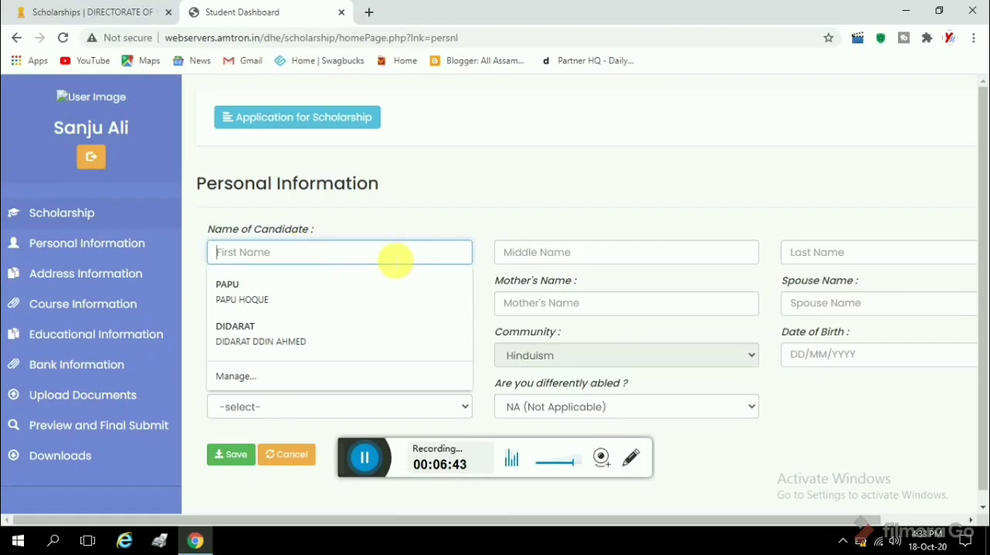
click(558, 256)
click(831, 261)
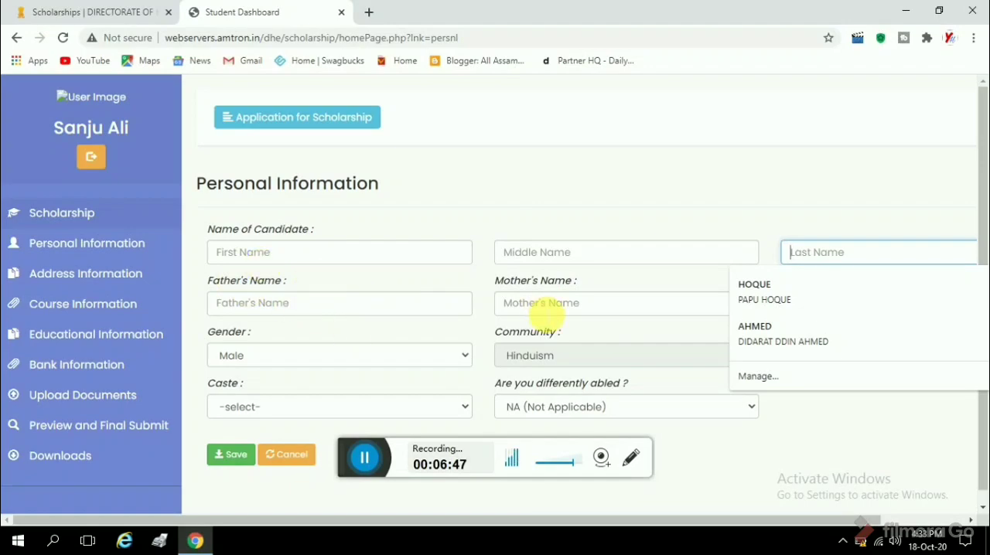
click(600, 282)
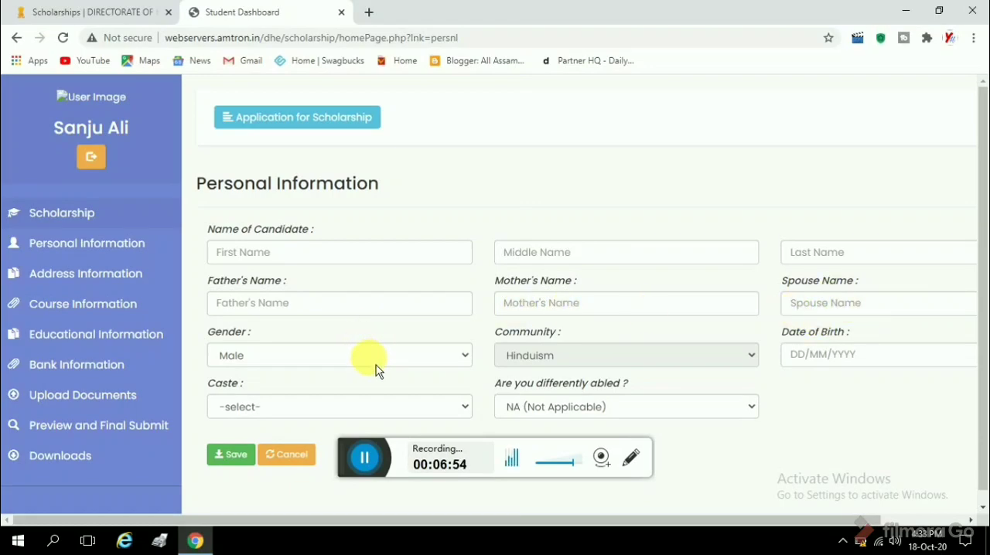
Set the community to Muslims in the personal information form and keep the differently abled answer as NA (Not Applicable).
click(538, 367)
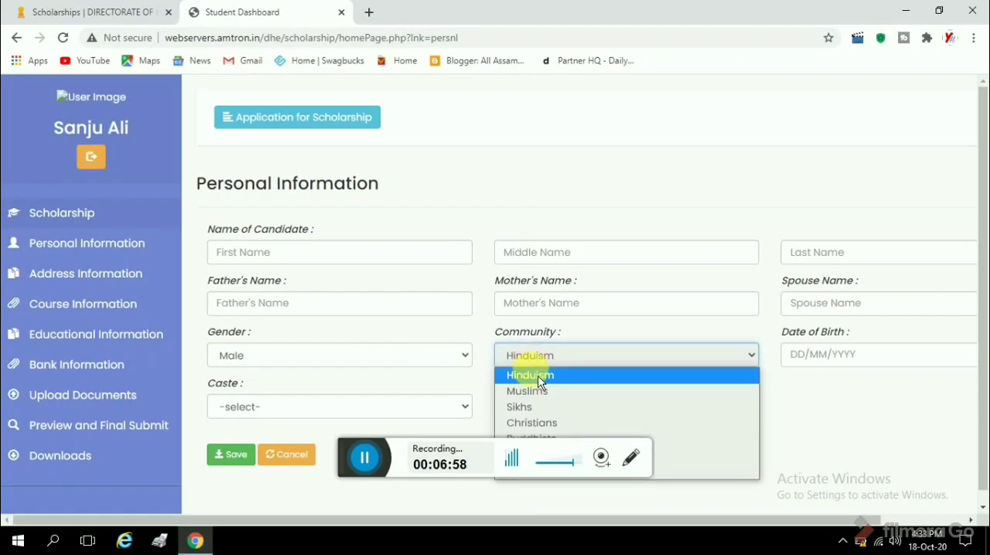
click(531, 390)
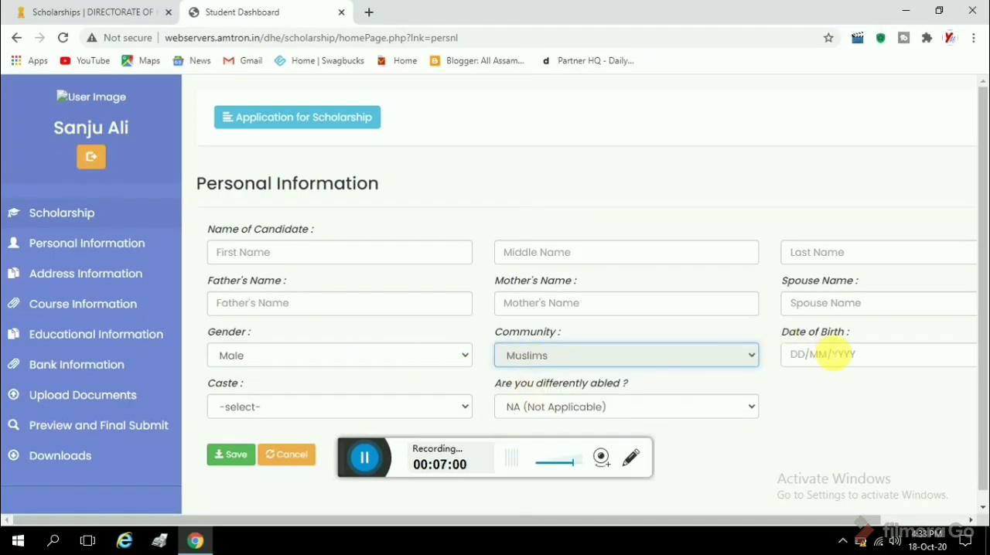
scroll(587, 313, down, 1)
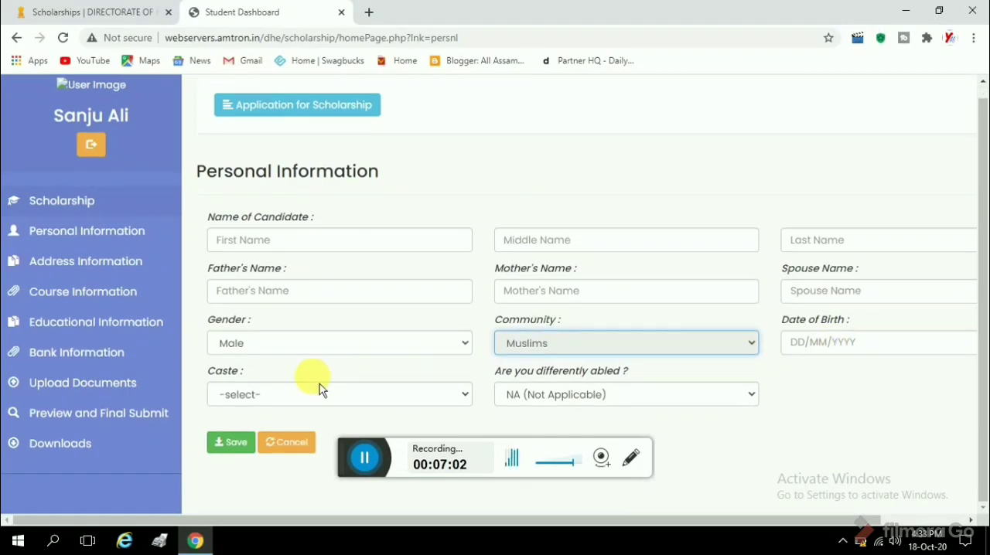
click(573, 401)
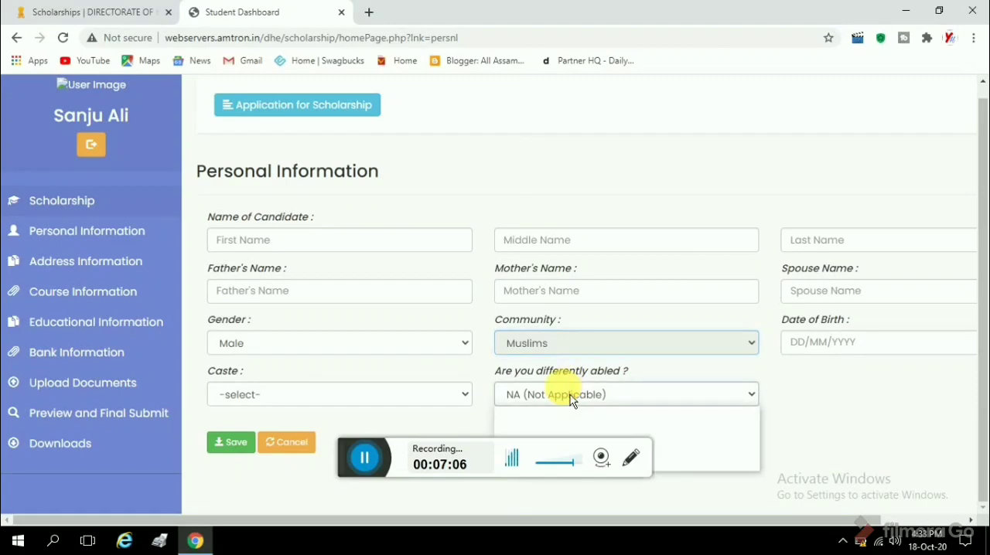
click(570, 399)
drag(347, 463, 343, 495)
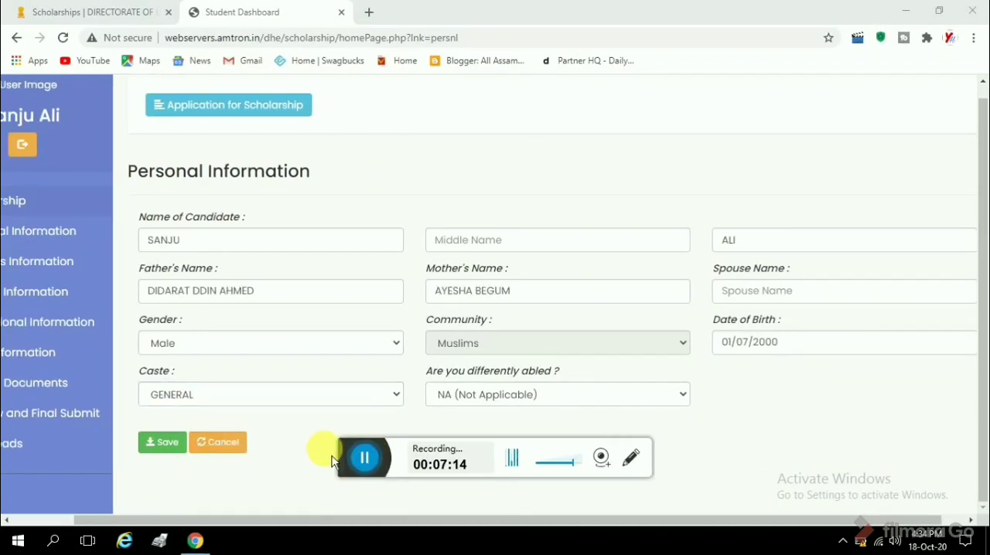
Save the completed personal information and answer Yes to permanent residency of the State of Assam in the address section.
click(160, 443)
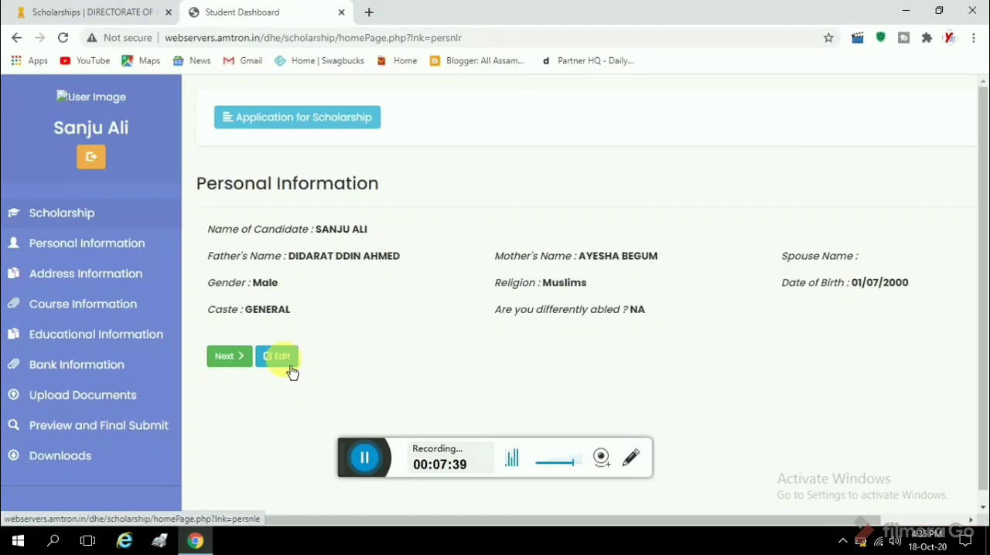
click(225, 361)
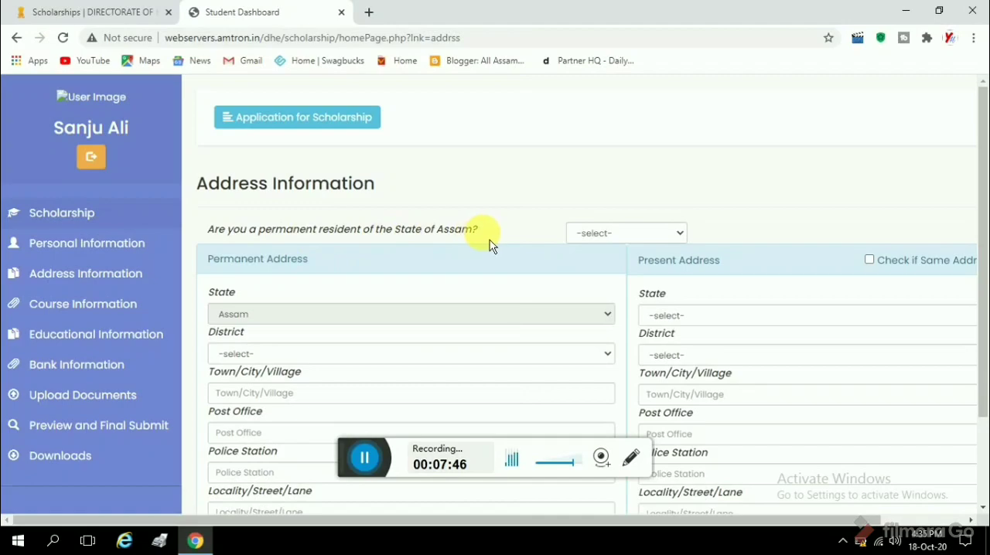
click(594, 234)
click(600, 267)
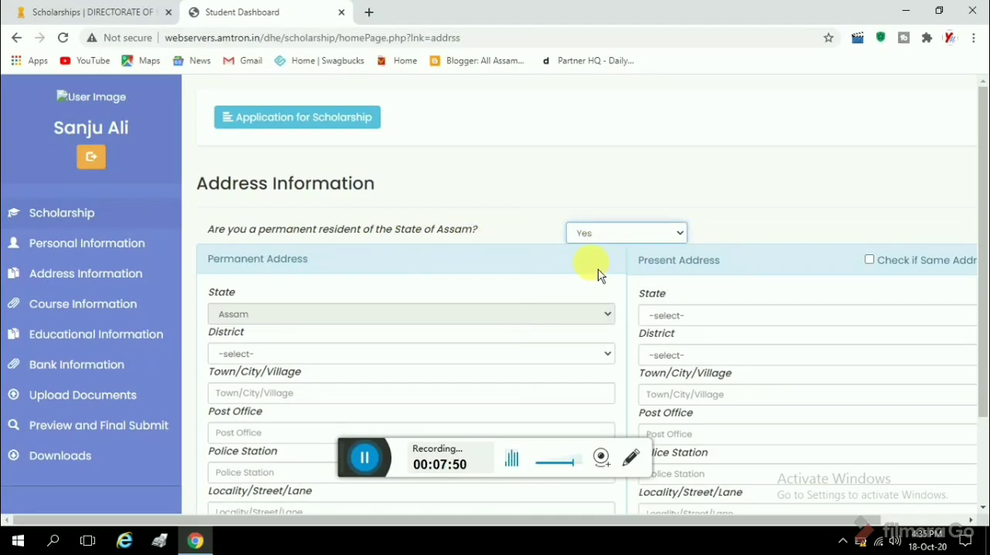
Keep Assam as the permanent address state and select the applicant's home district.
scroll(913, 198, down, 1)
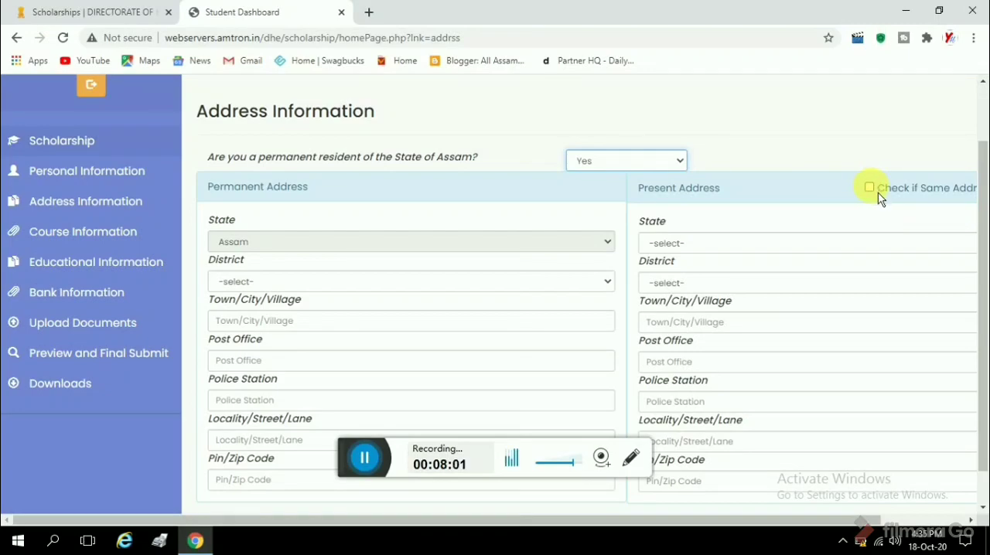
click(410, 246)
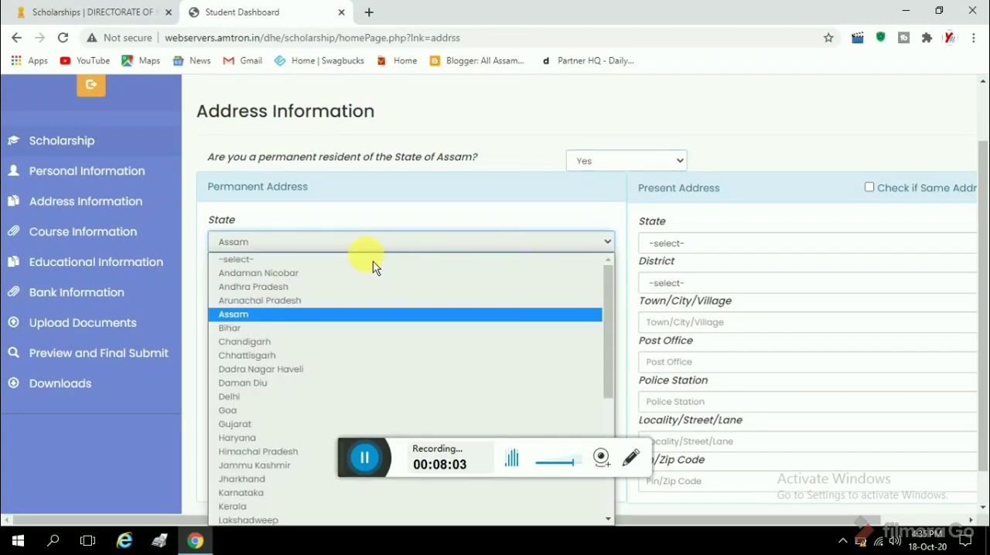
click(305, 315)
click(289, 285)
key(n)
key(Return)
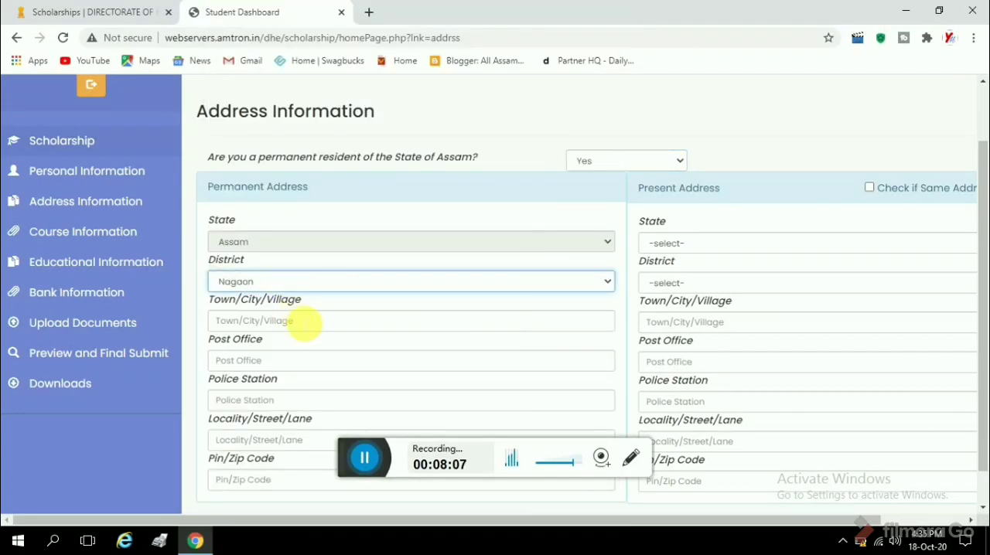
Enter the applicant's village and post office in the permanent address.
click(304, 321)
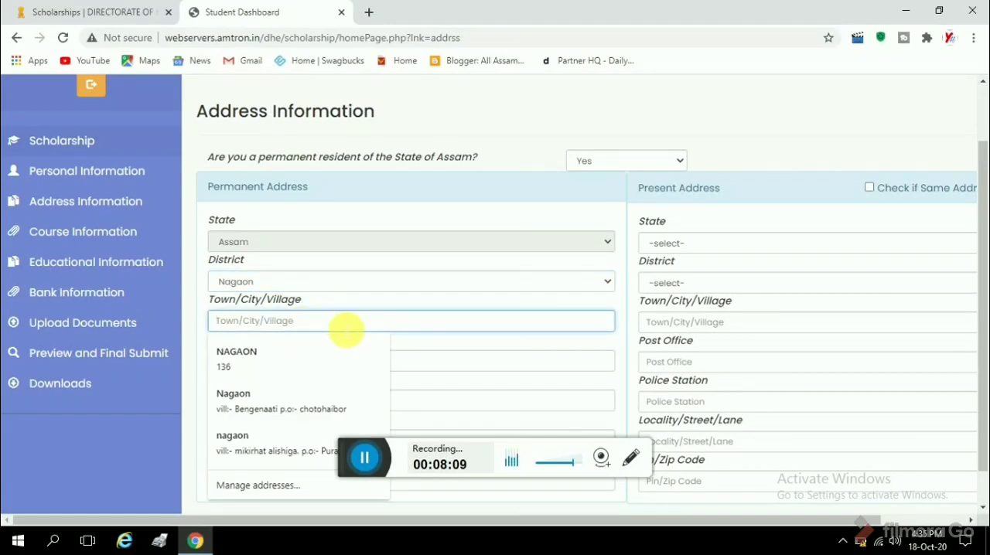
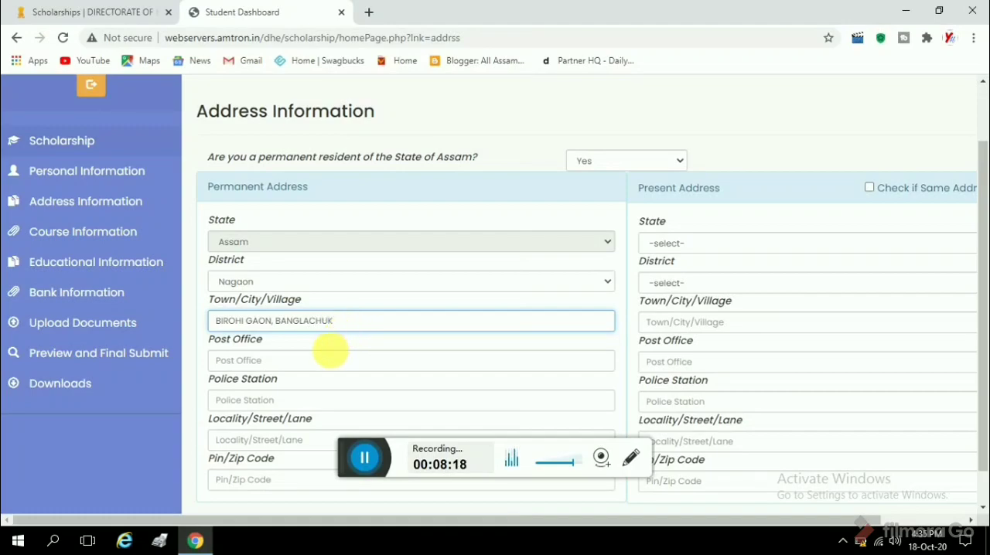
click(334, 361)
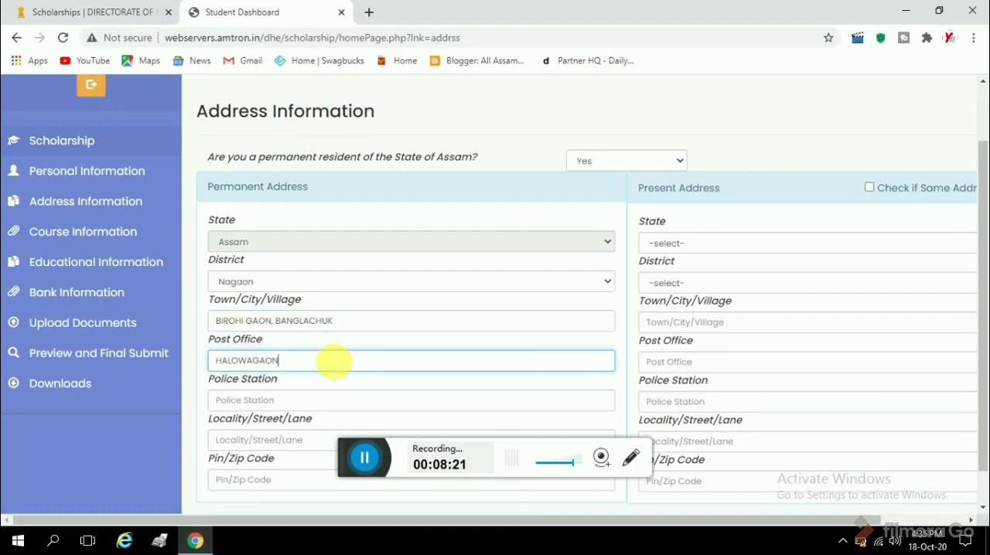
Enter the applicant's police station, locality and postal code in the permanent address.
click(317, 402)
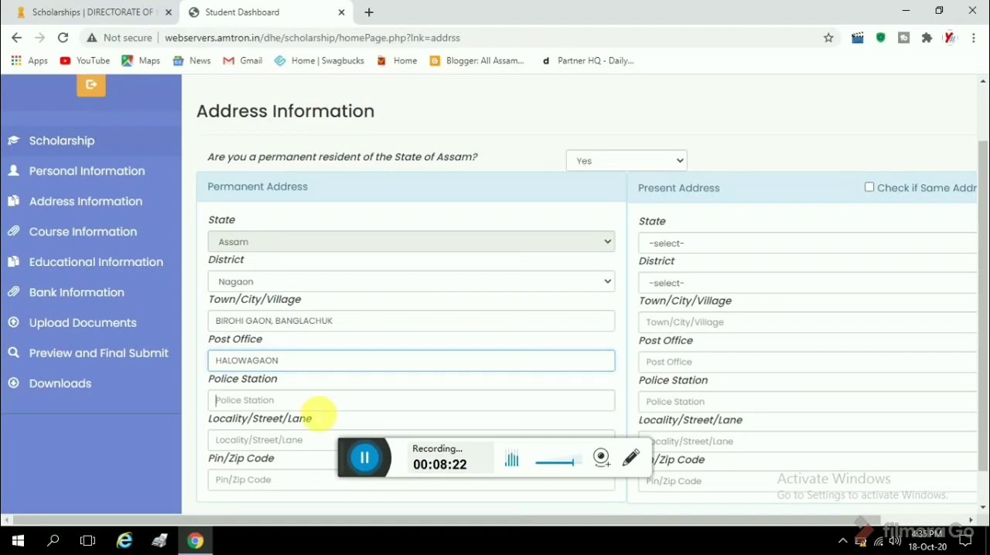
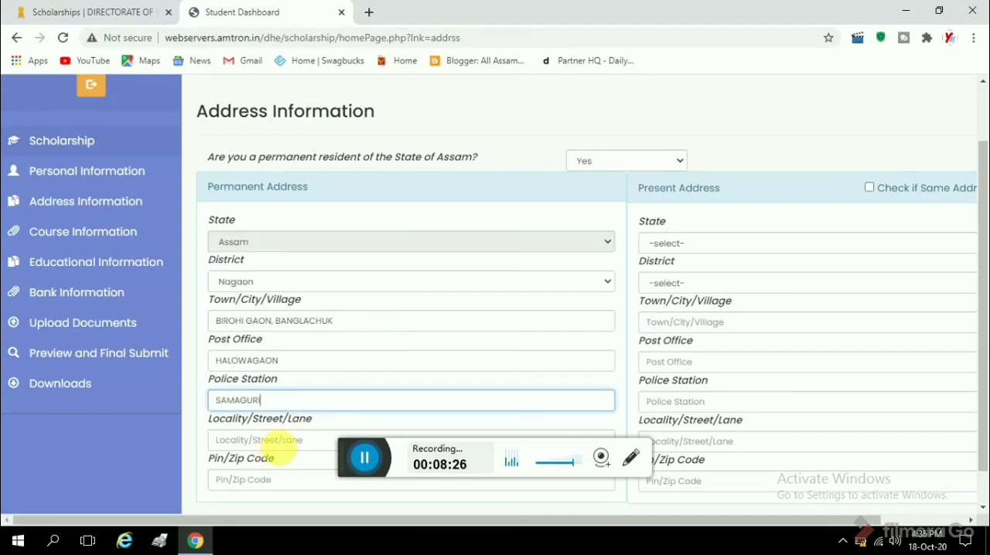
click(294, 441)
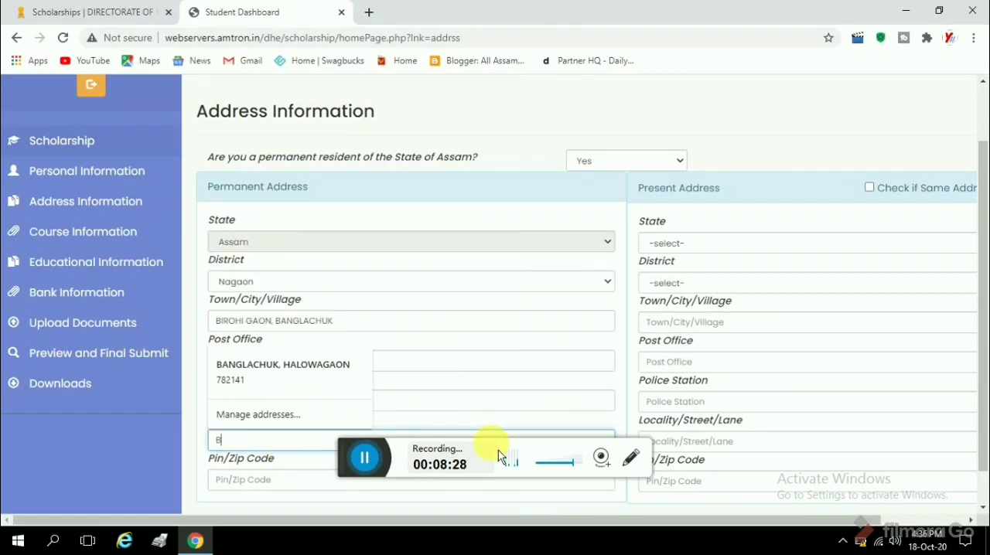
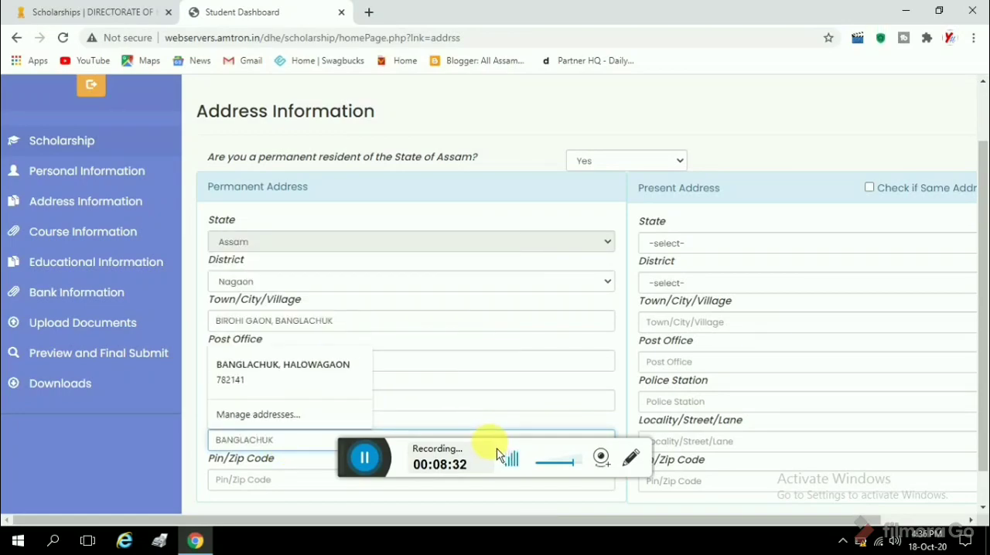
scroll(398, 398, down, 1)
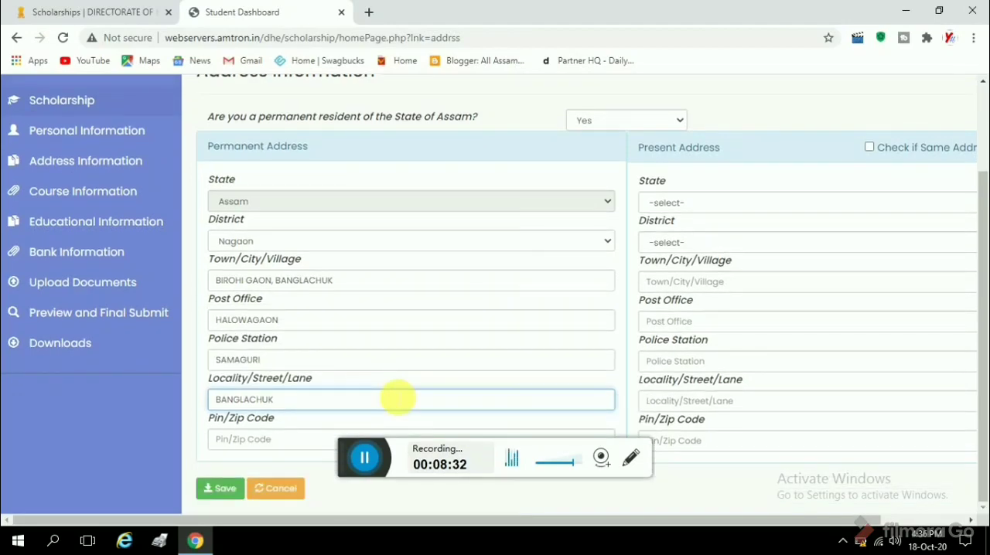
click(285, 441)
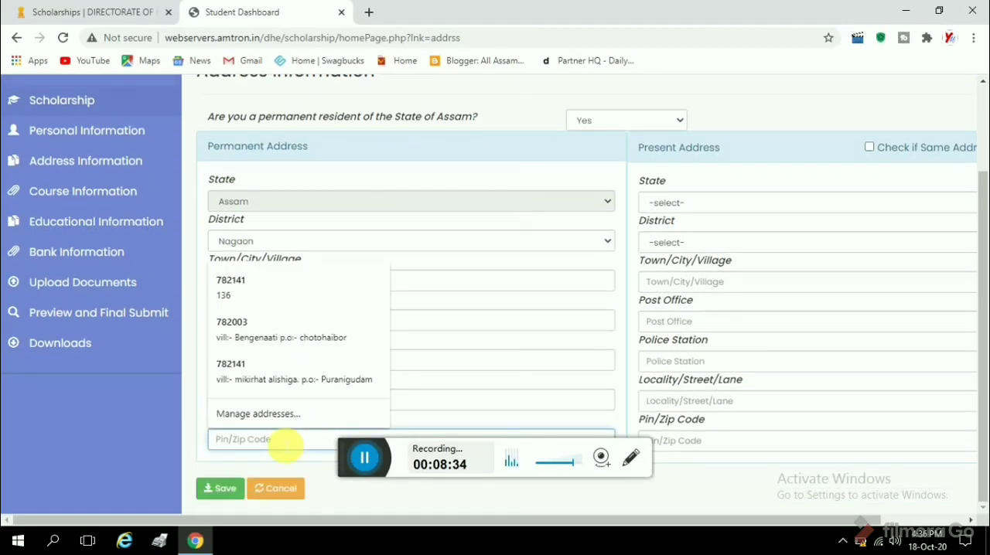
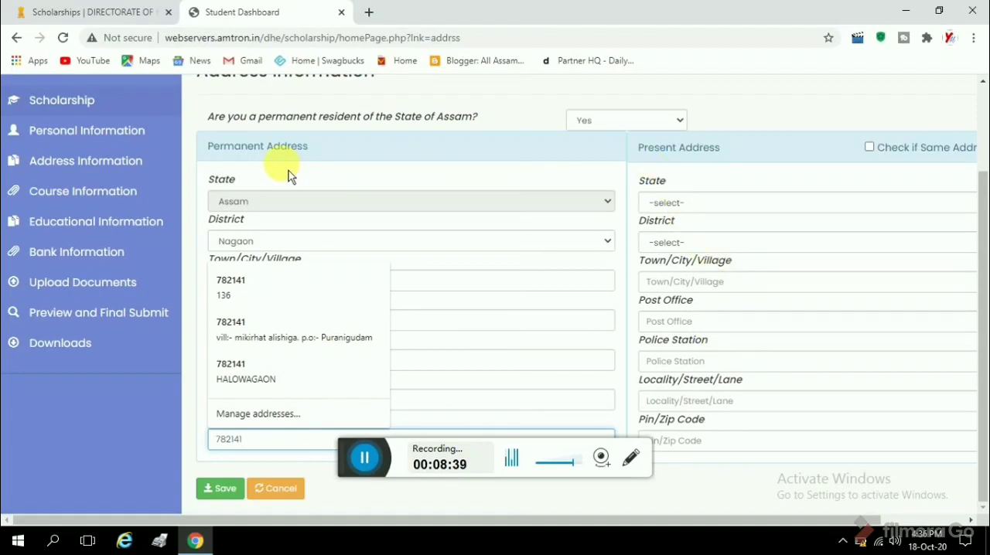
Mark the present address as the same as the permanent address, save the address information and review the saved details.
click(870, 147)
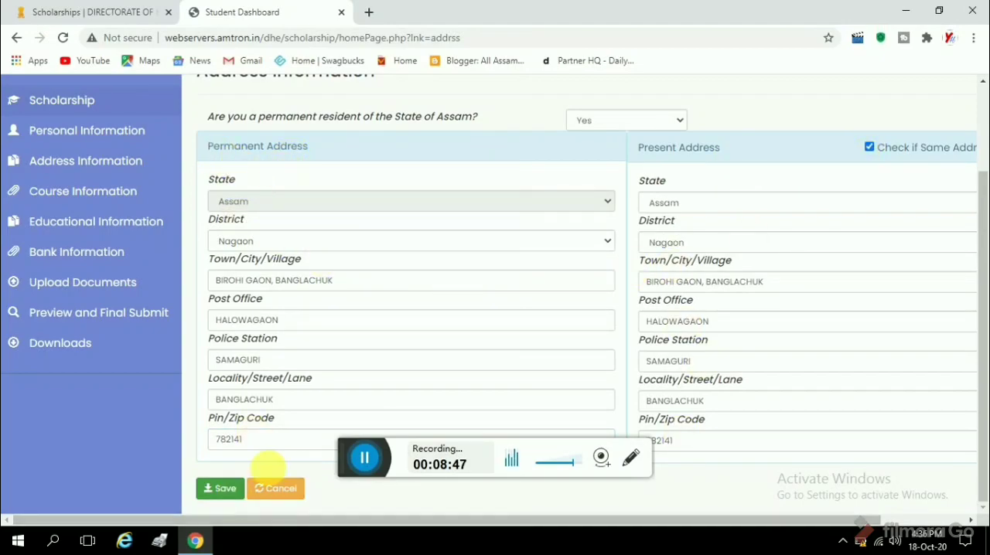
click(220, 489)
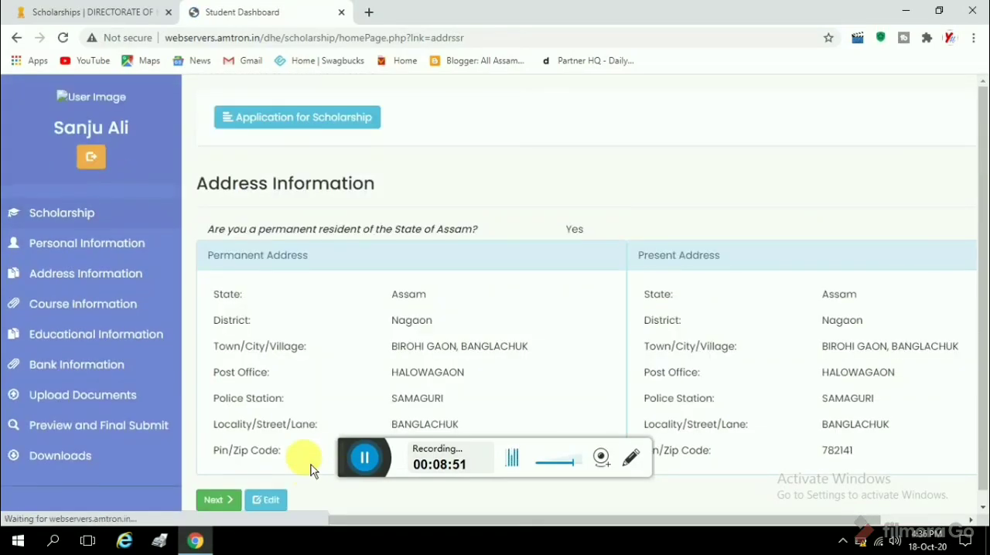
scroll(505, 312, down, 1)
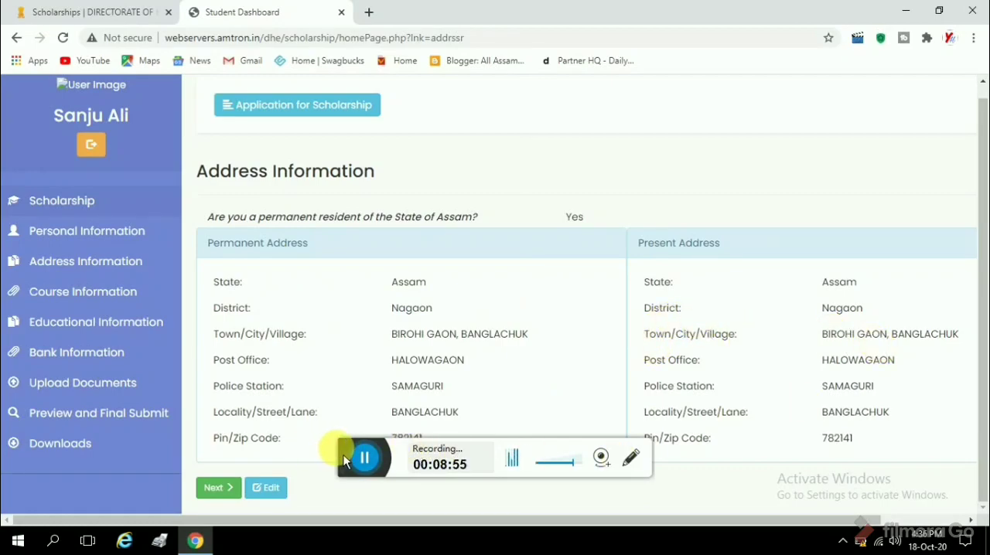
drag(345, 461, 350, 495)
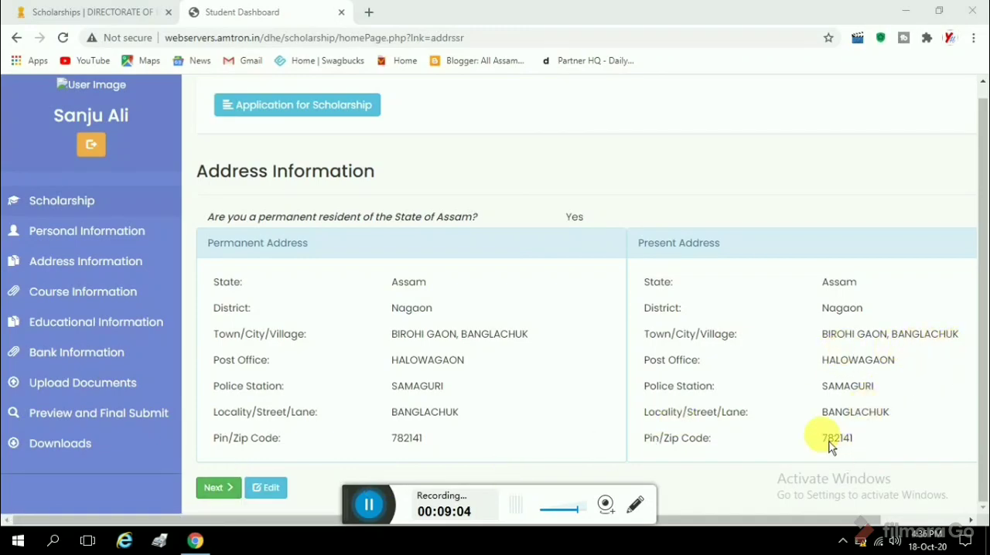
Continue to the course information and enter NOWGONG COLLEGE as the institution, with its address and pin code.
click(232, 489)
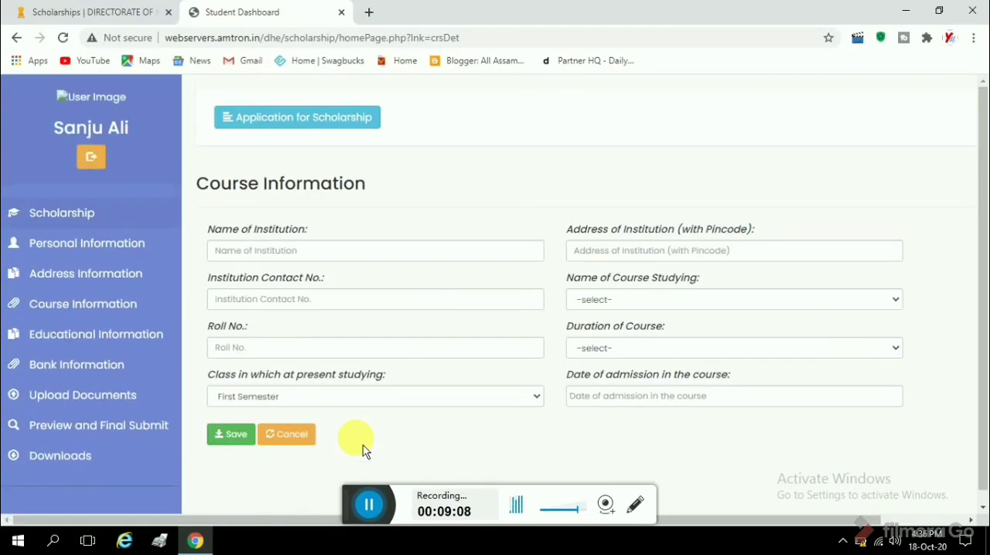
click(308, 252)
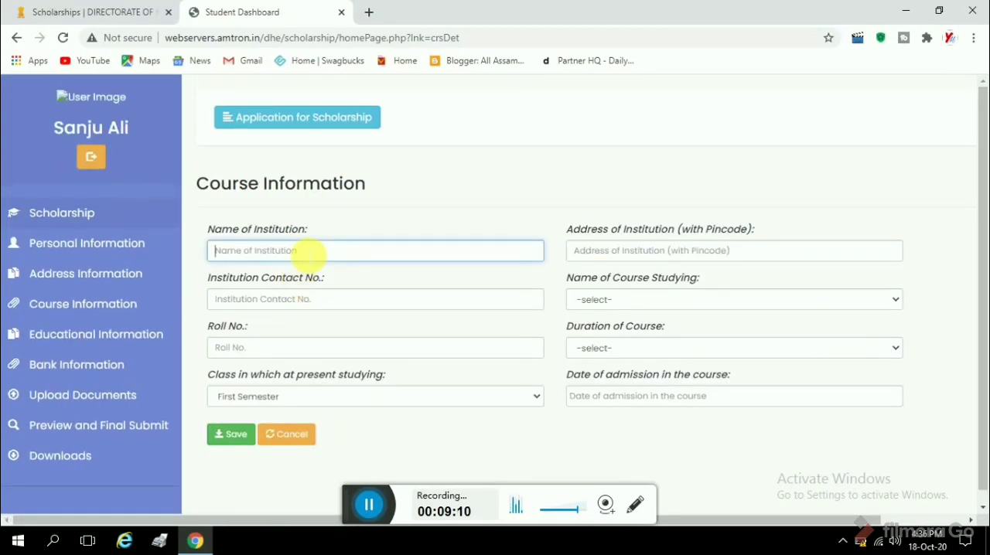
text(NOWGONG COLLEGE)
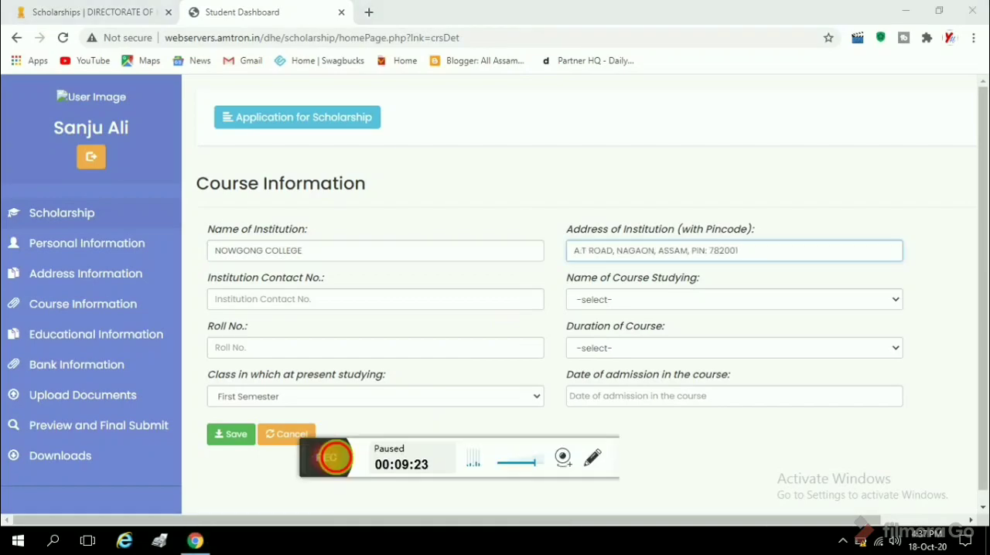
click(364, 458)
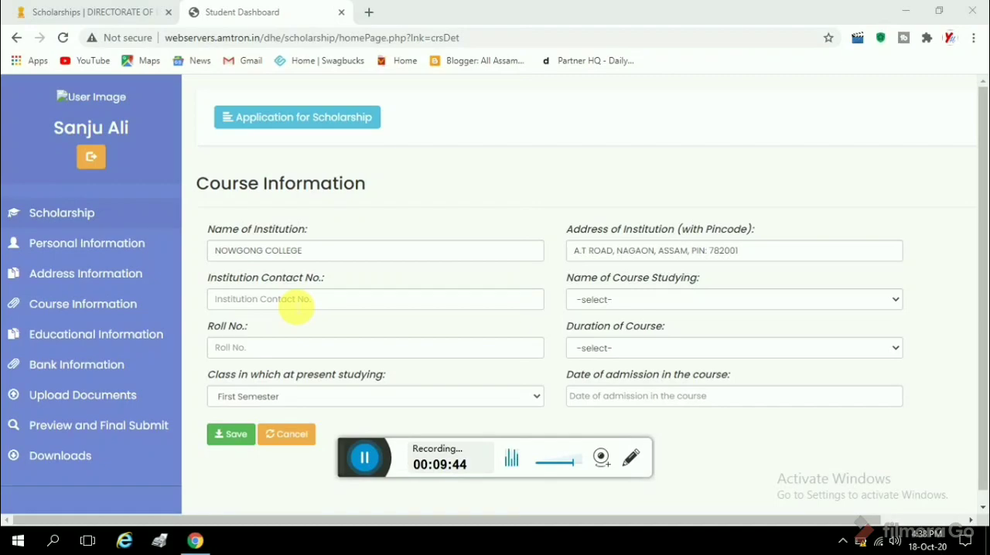
Choose B.Com as the course being studied and enter the applicant's roll number.
click(667, 306)
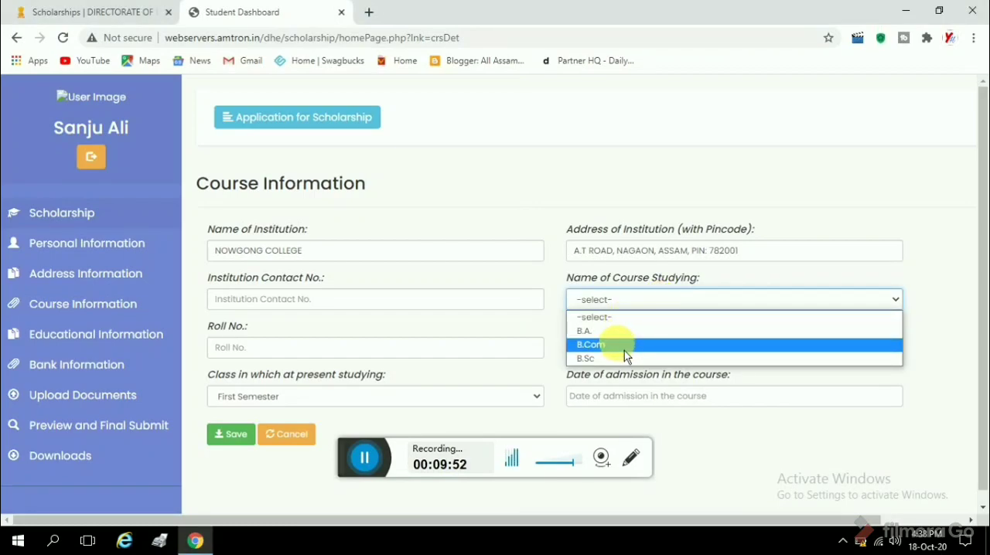
click(624, 350)
click(376, 349)
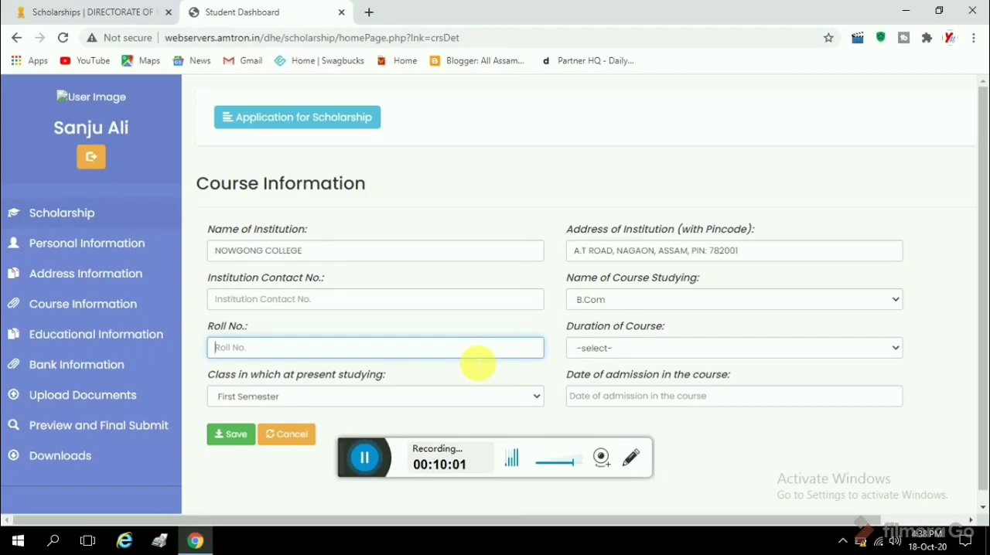
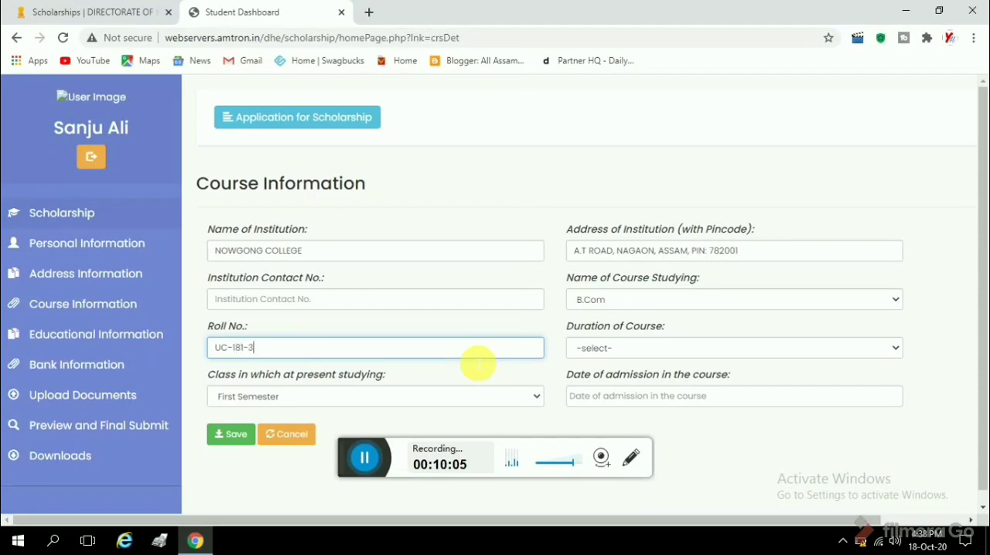
Set the course duration to 3 Years and keep First Semester as the class at present studying.
click(625, 351)
click(611, 407)
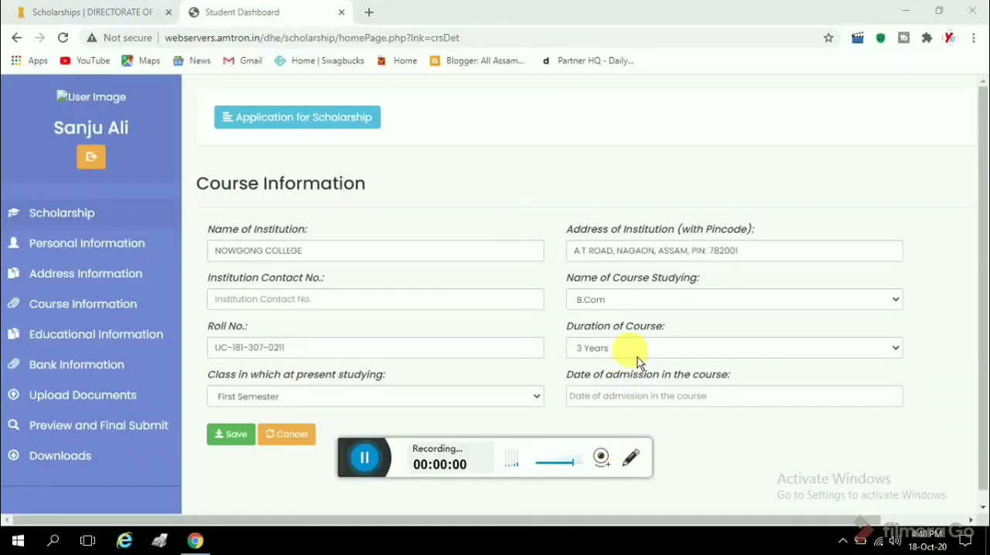
click(638, 358)
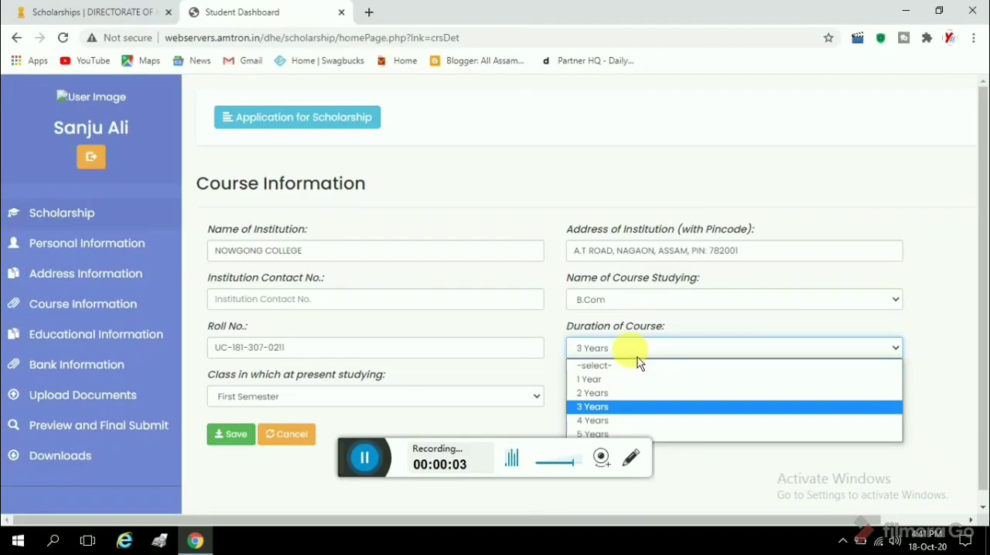
click(599, 409)
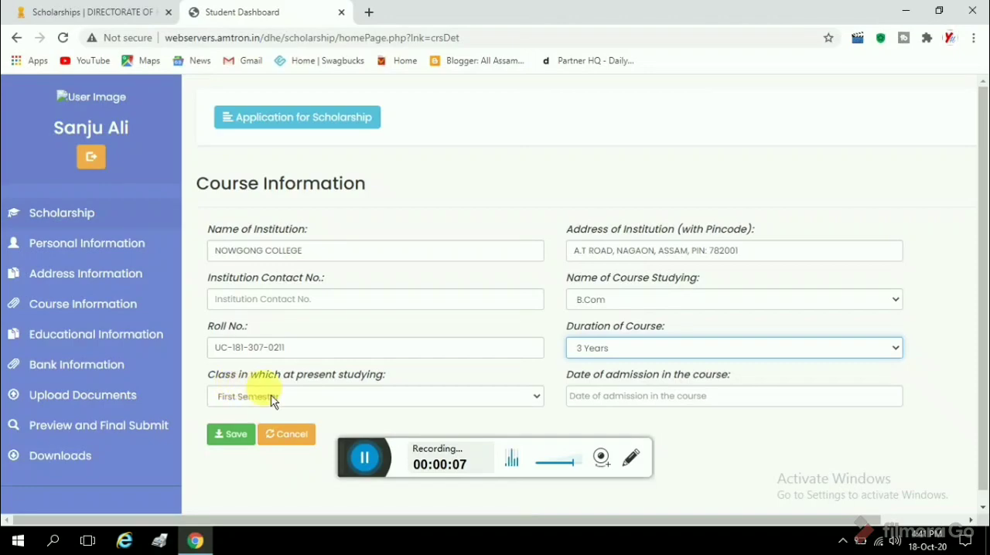
drag(345, 449, 347, 496)
click(357, 417)
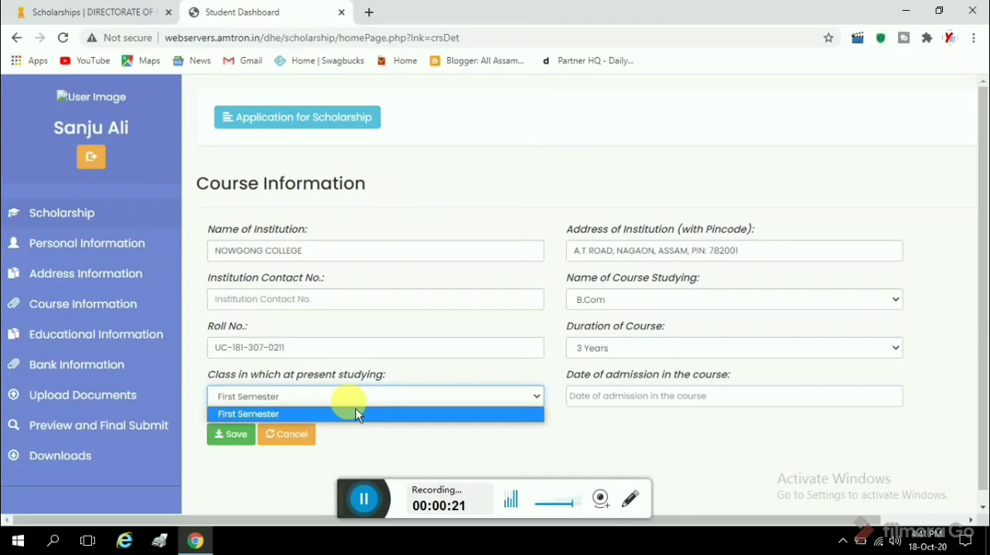
click(359, 414)
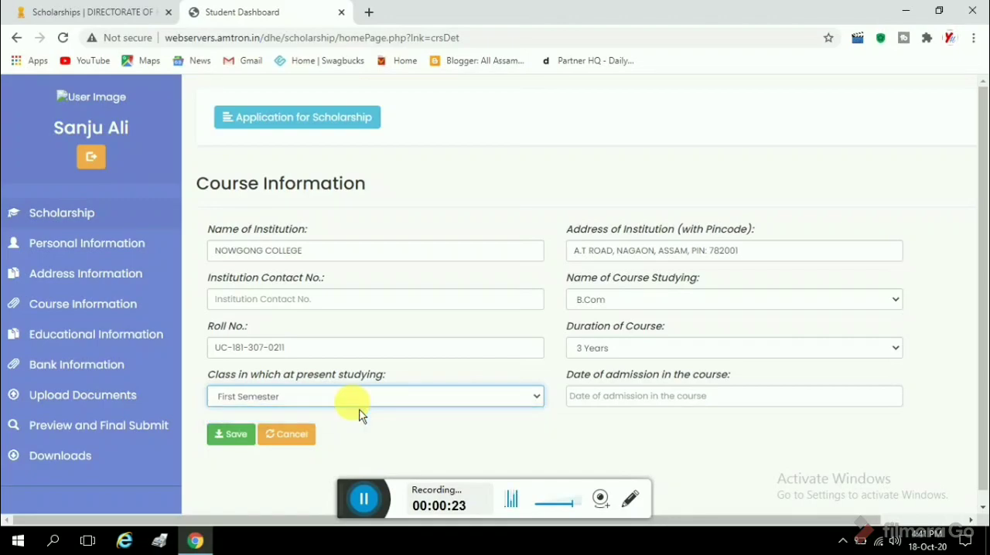
click(357, 403)
click(310, 418)
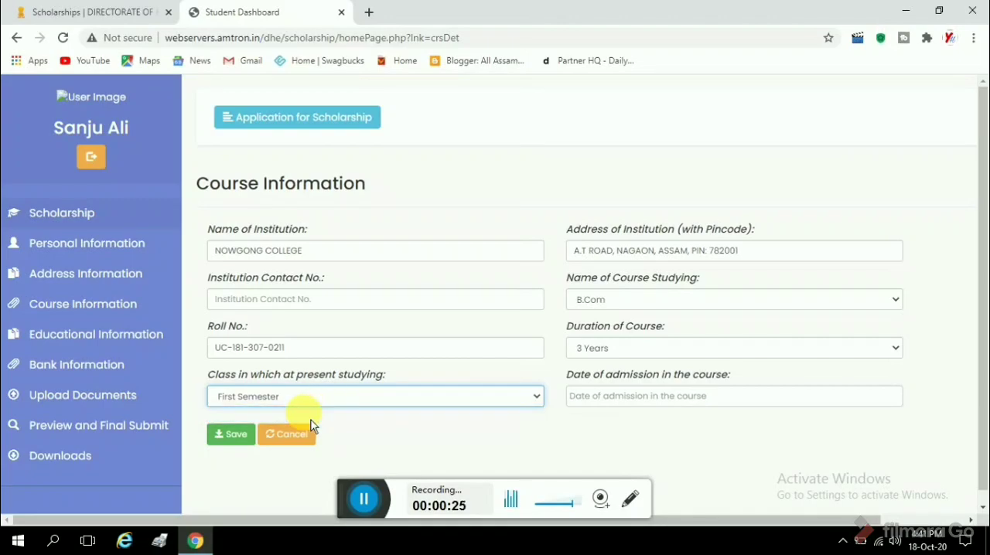
Set the date of admission in the course to 16/09/2020.
click(629, 400)
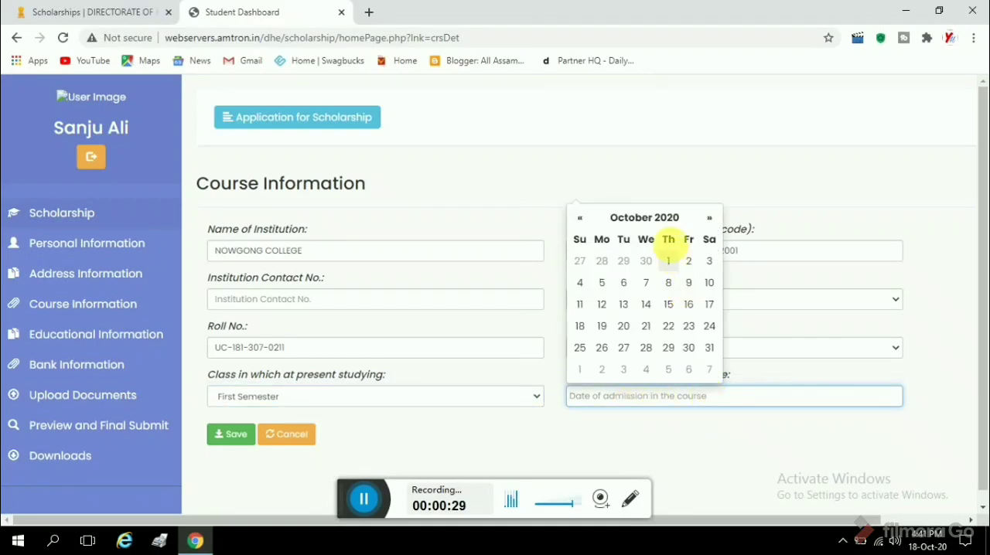
click(667, 198)
click(661, 397)
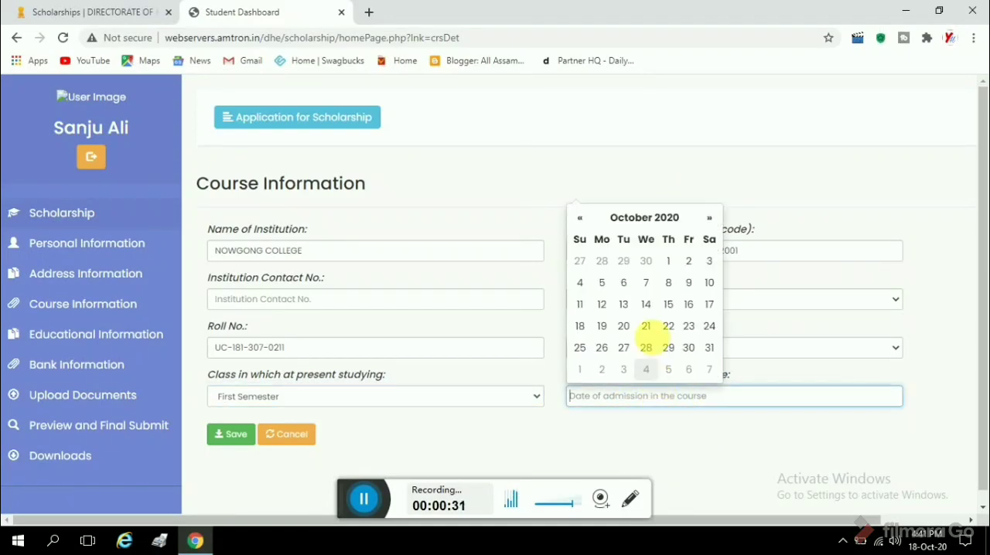
click(657, 219)
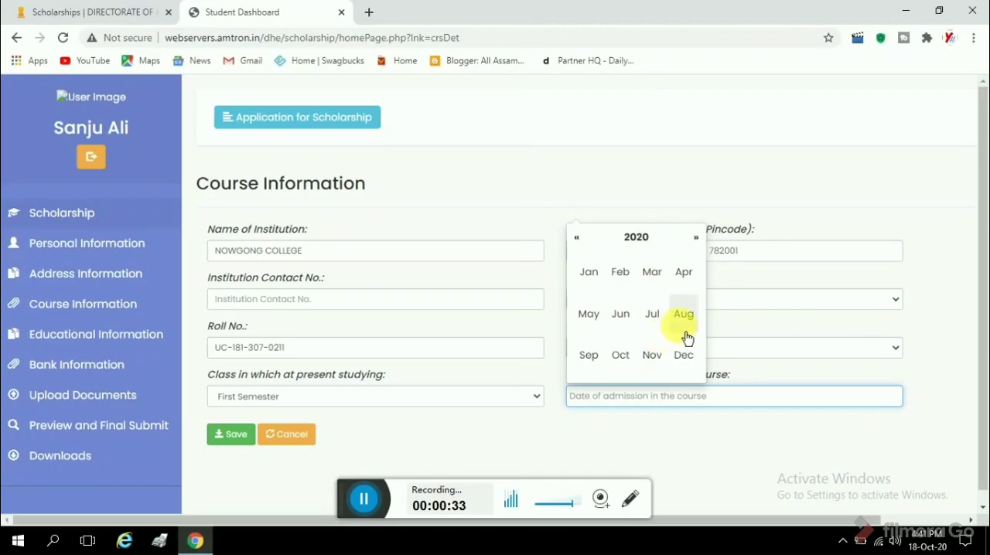
click(589, 356)
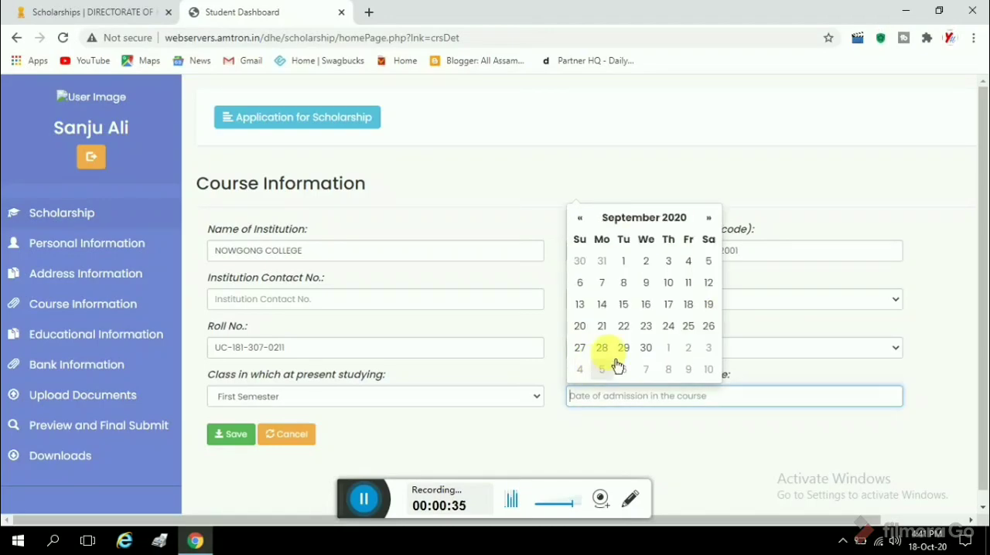
click(648, 306)
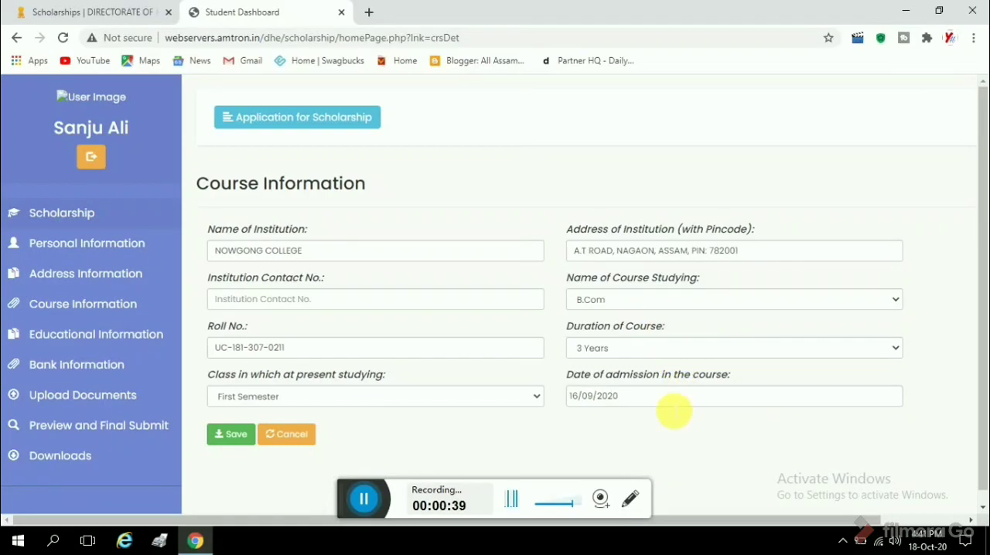
Try to save the course information with the institution contact number left empty.
click(355, 300)
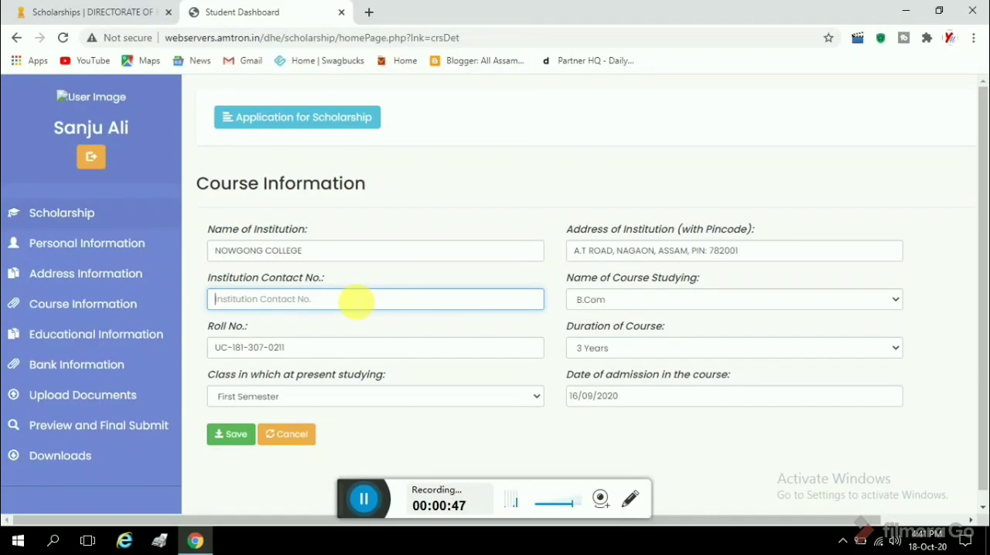
text(24)
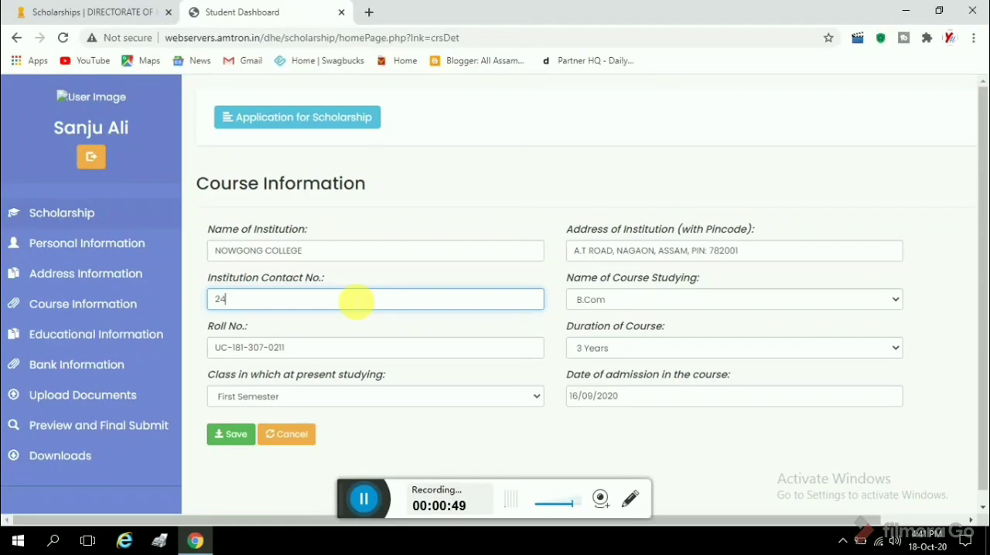
key(BackSpace)
key(BackSpace)
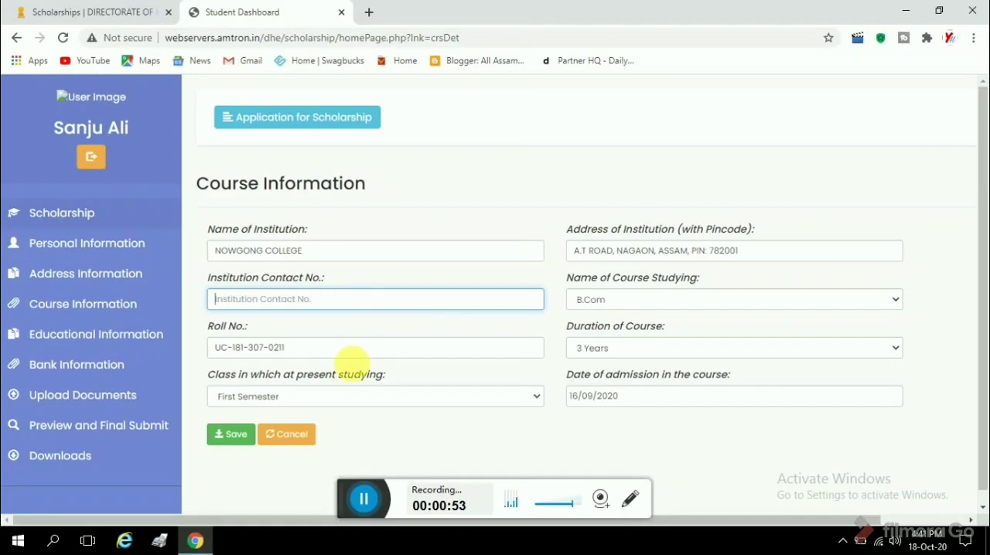
click(252, 443)
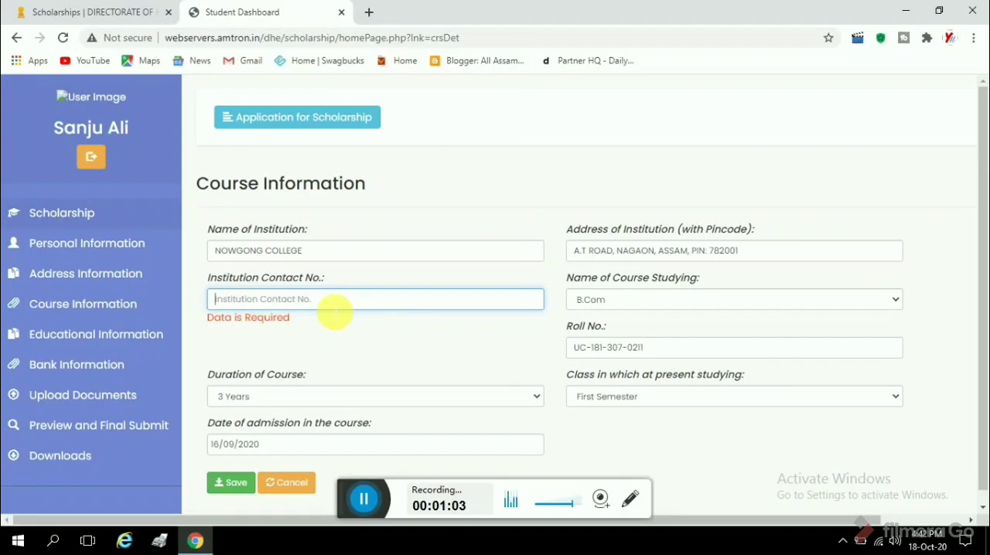
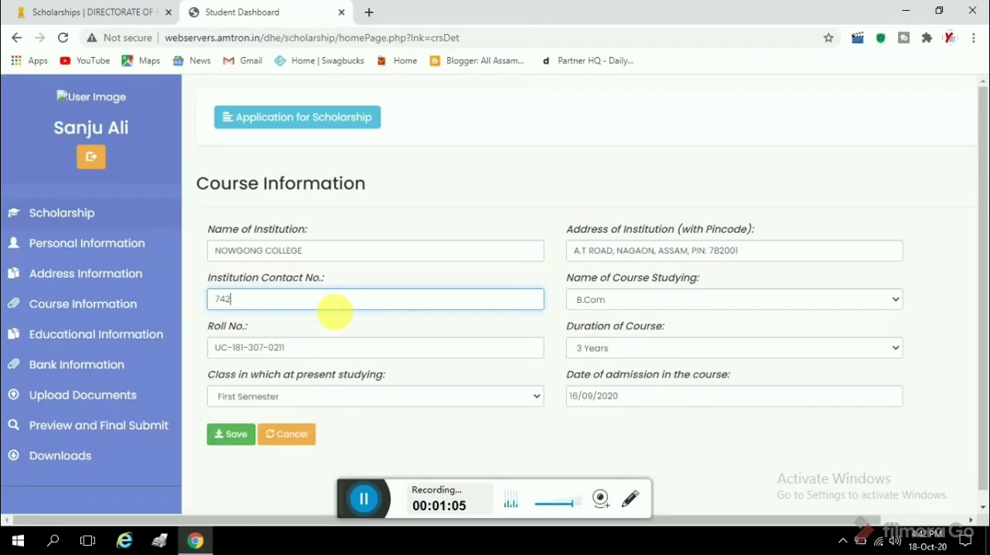
Enter the institution's contact number and save the course information.
click(234, 438)
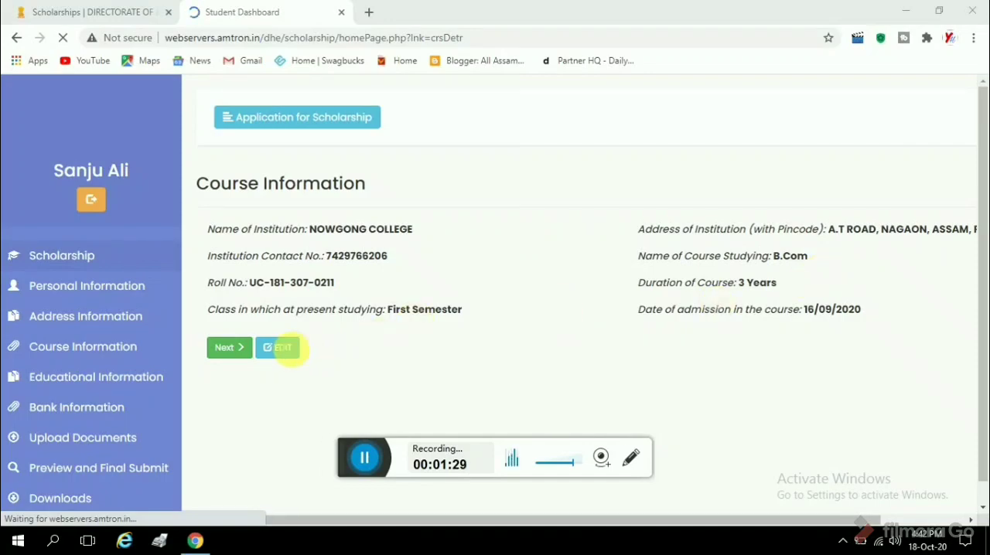
Continue to the educational information and select H.S. as the higher secondary exam passed.
click(242, 362)
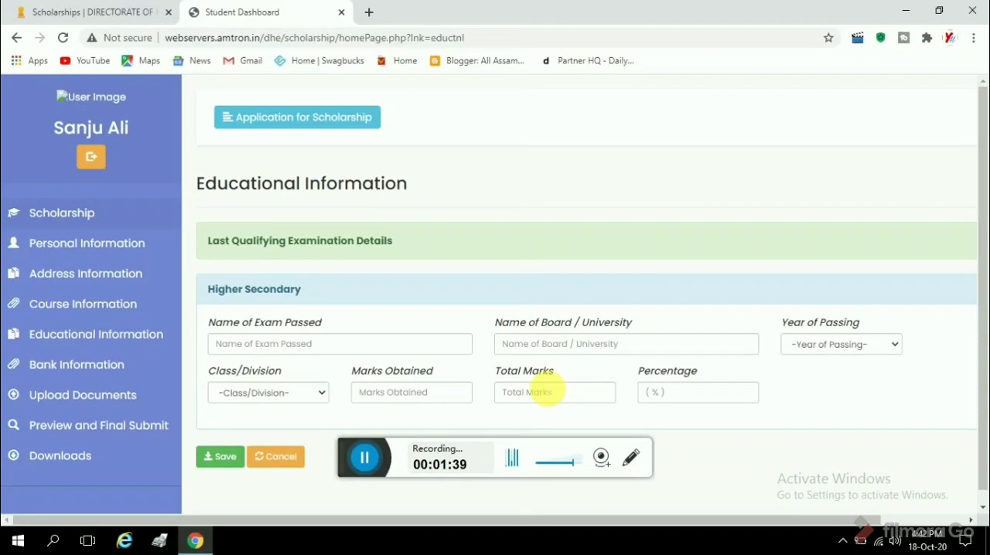
click(330, 345)
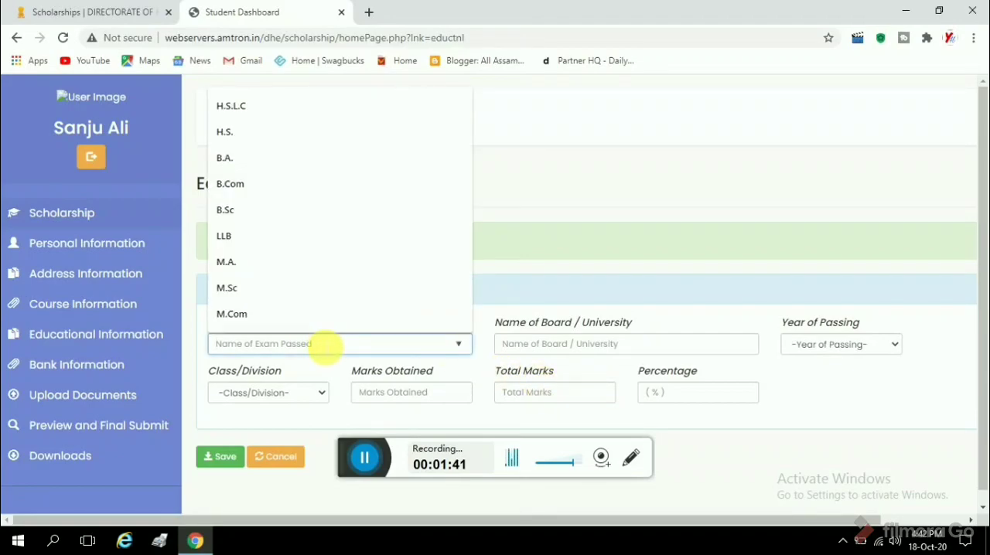
click(299, 132)
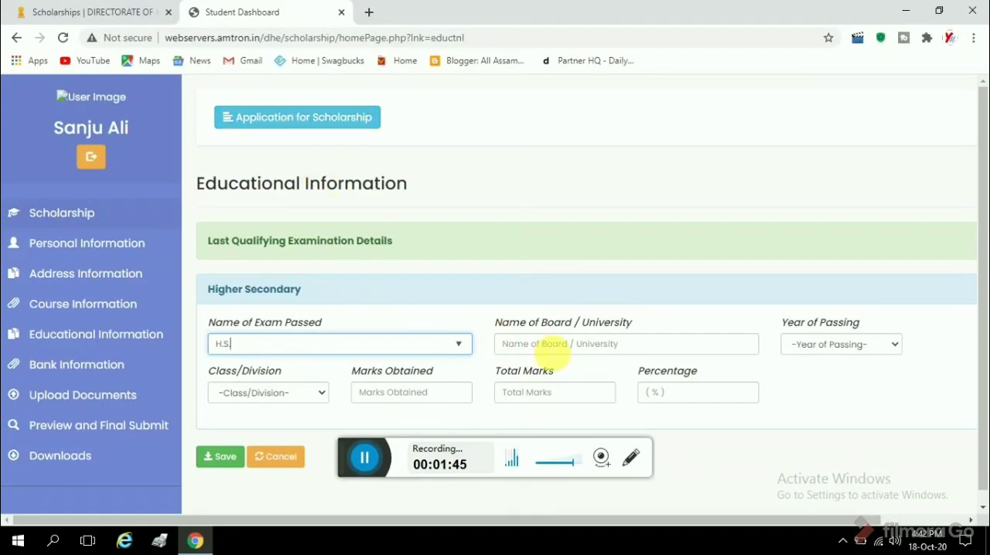
click(436, 346)
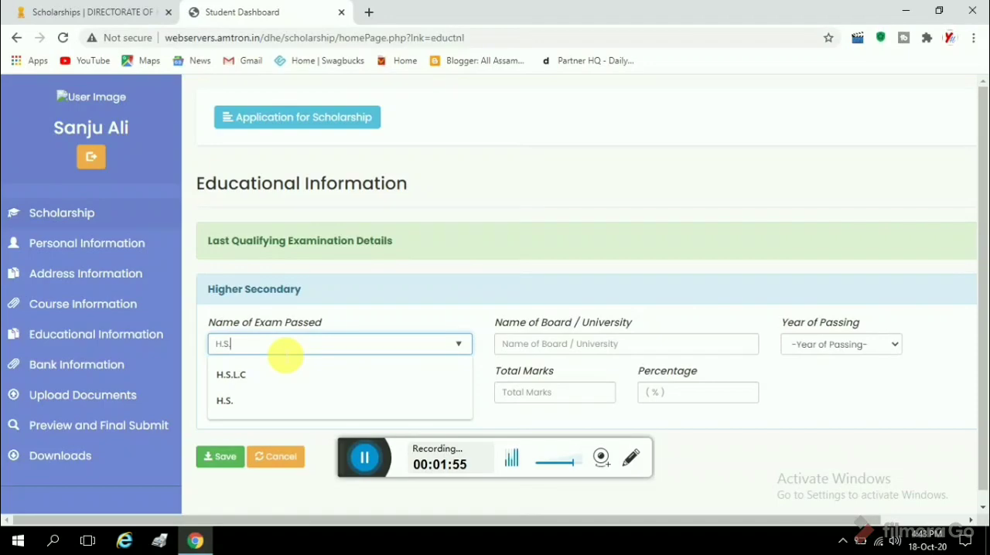
Enter AHSEC as the exam's board and select 2018 as the year of passing.
click(545, 344)
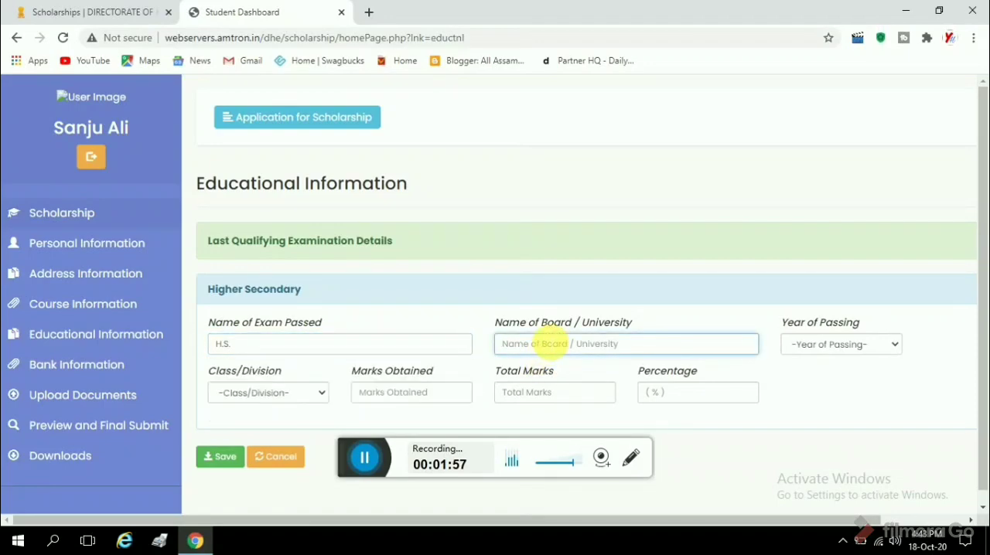
text(AHSEC)
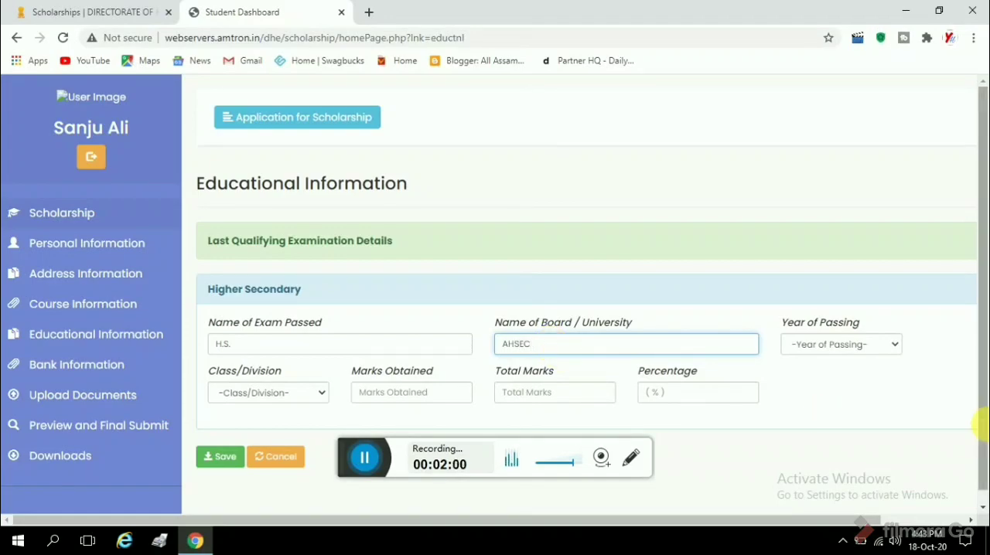
click(879, 353)
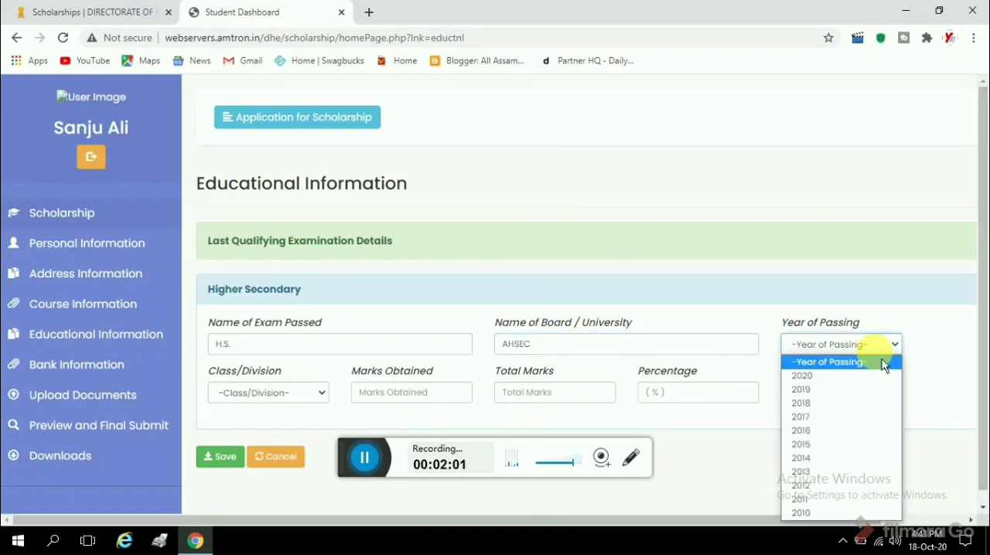
click(809, 408)
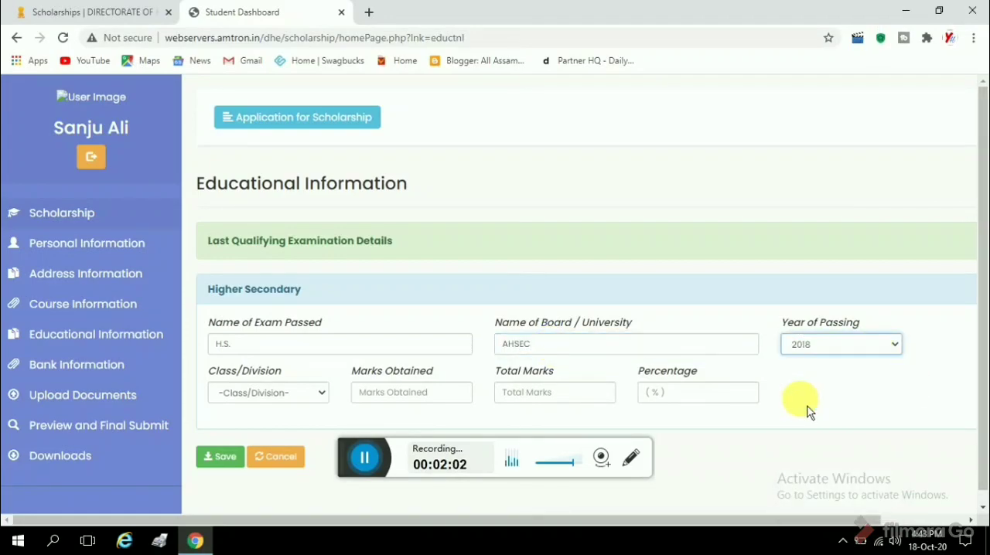
Set the class to First, enter 416 marks obtained out of 500, and save the educational information.
click(283, 399)
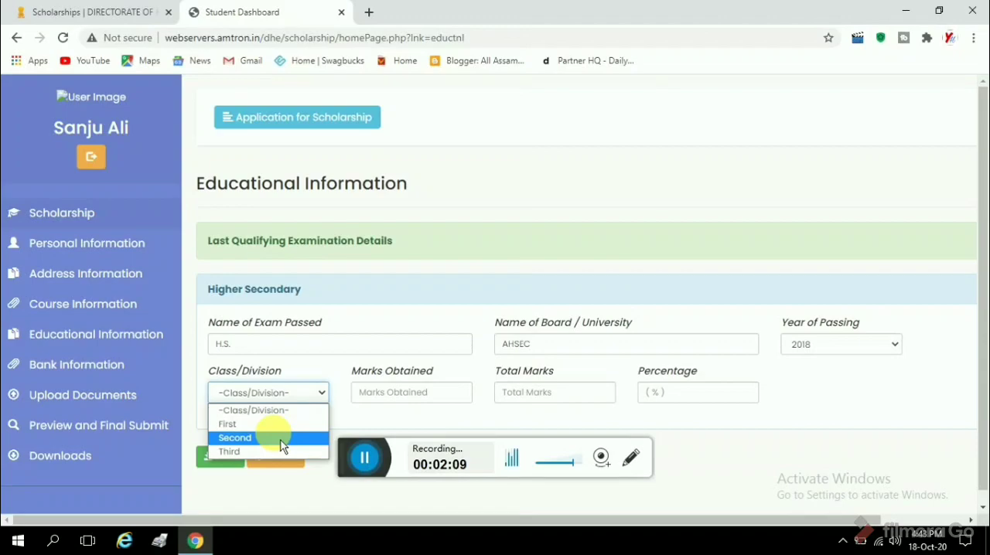
click(286, 425)
click(379, 396)
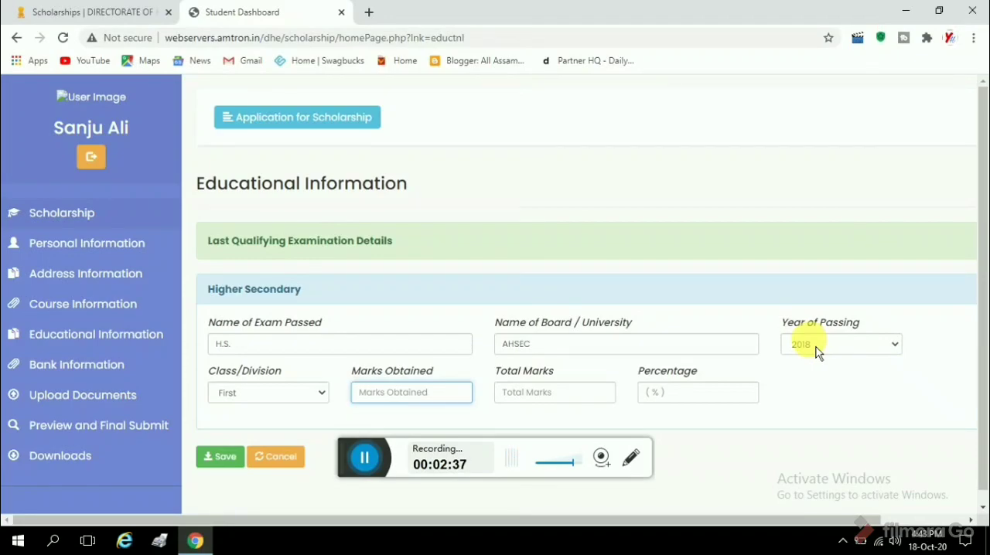
click(360, 458)
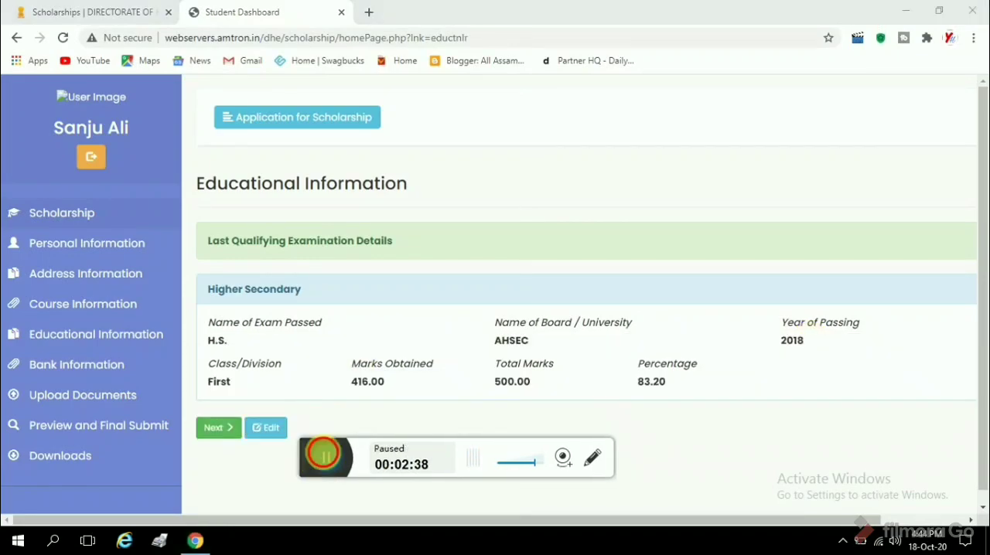
click(324, 455)
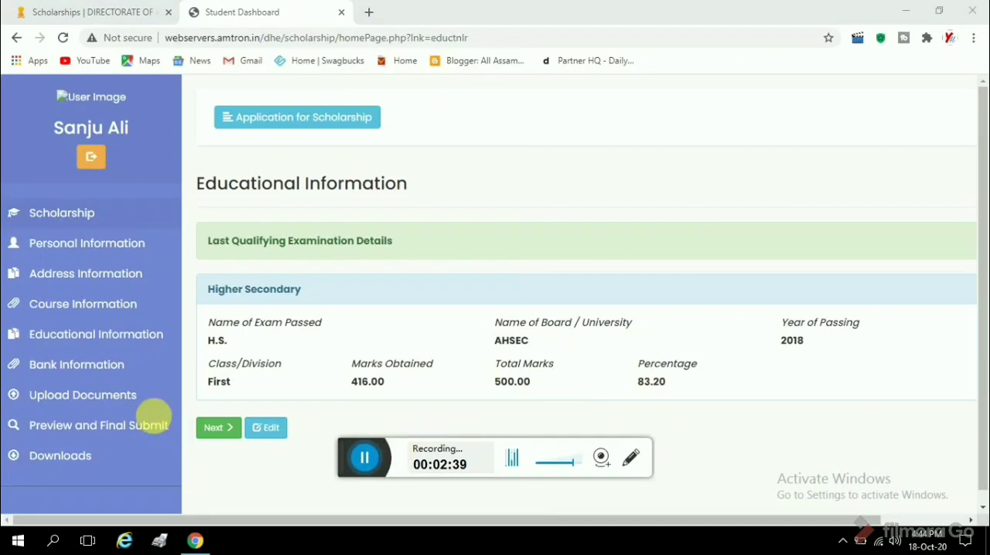
Continue to the bank information and highlight the word "Preferably" in the note about the student's bank account.
click(218, 430)
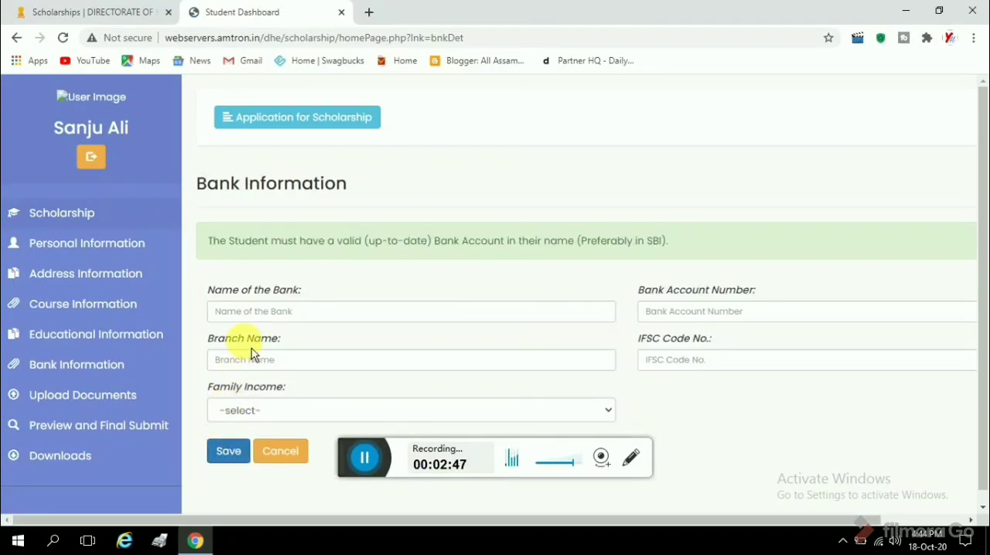
click(253, 312)
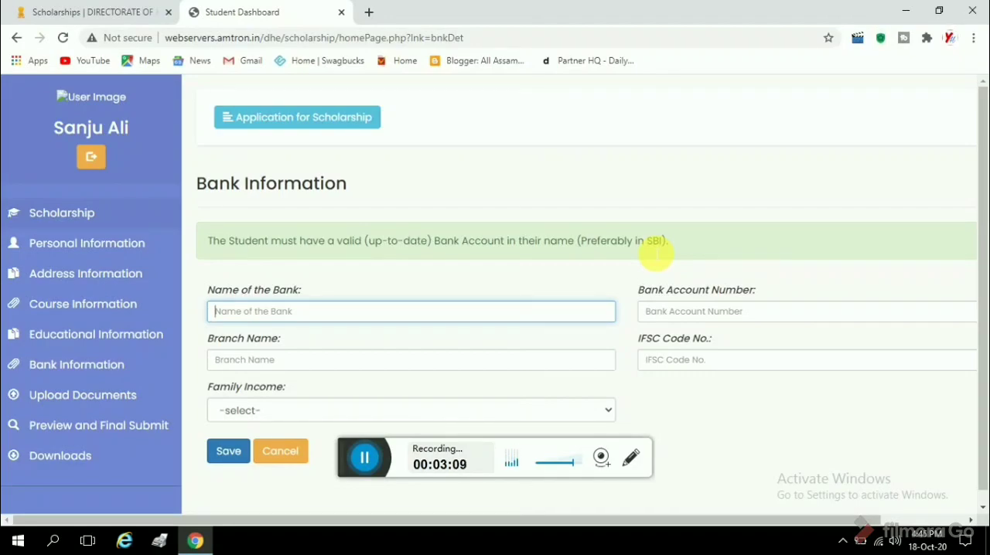
click(369, 467)
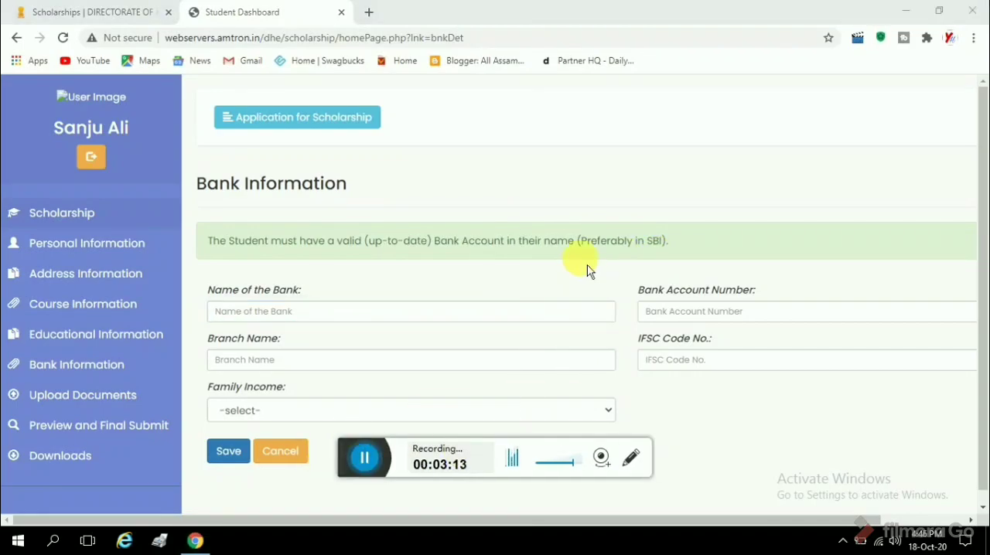
click(636, 247)
drag(636, 247, 584, 249)
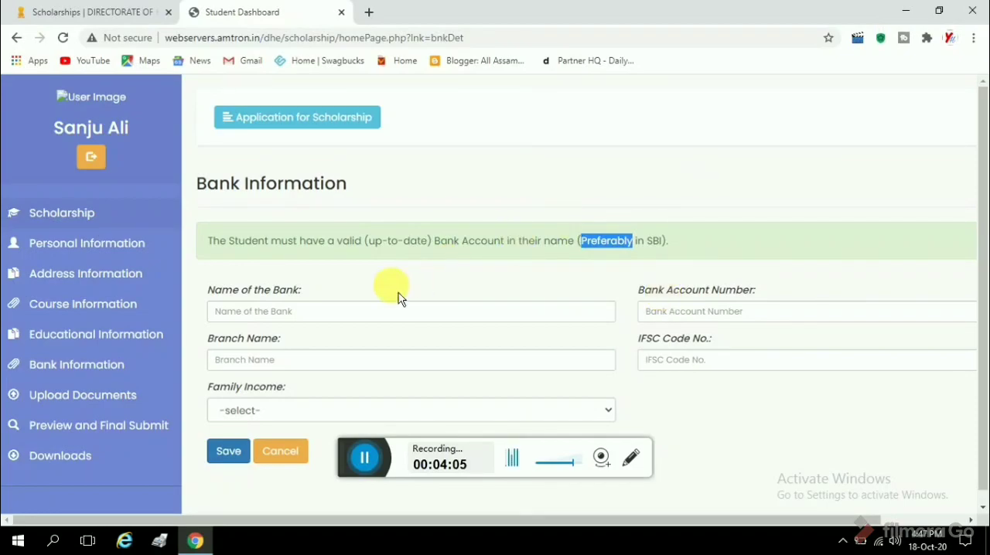
Enter UNITED BANK OF INDIA, branch PURONIGUDAM, the account number, IFSC code UTBI0PGMG11 and family income Below 2.00 Lakhs, and save the bank information.
click(358, 317)
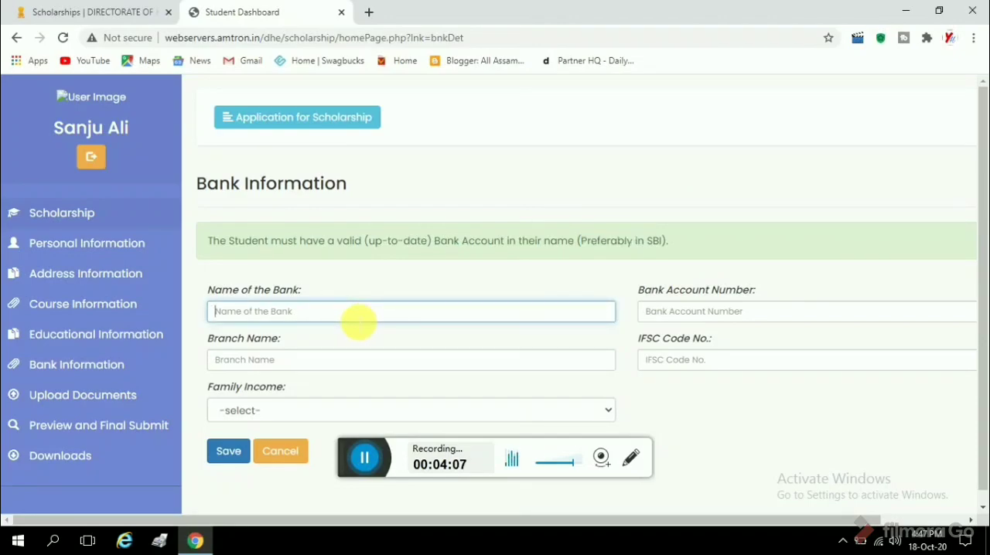
click(795, 314)
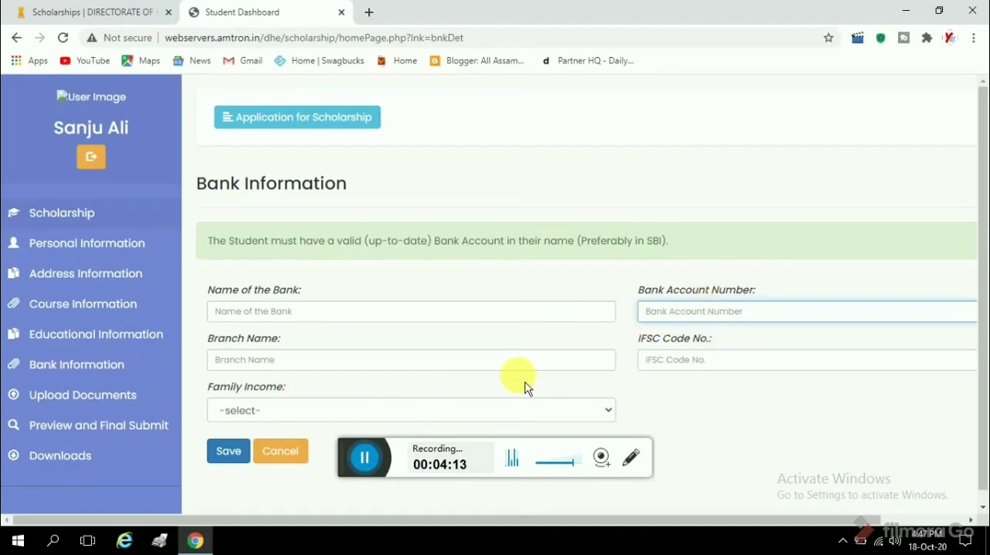
click(395, 412)
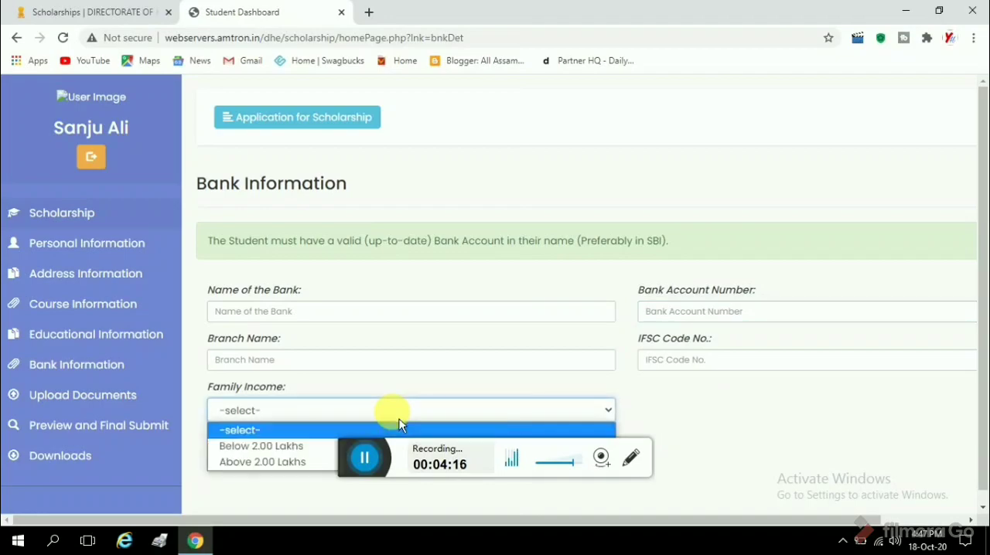
click(291, 448)
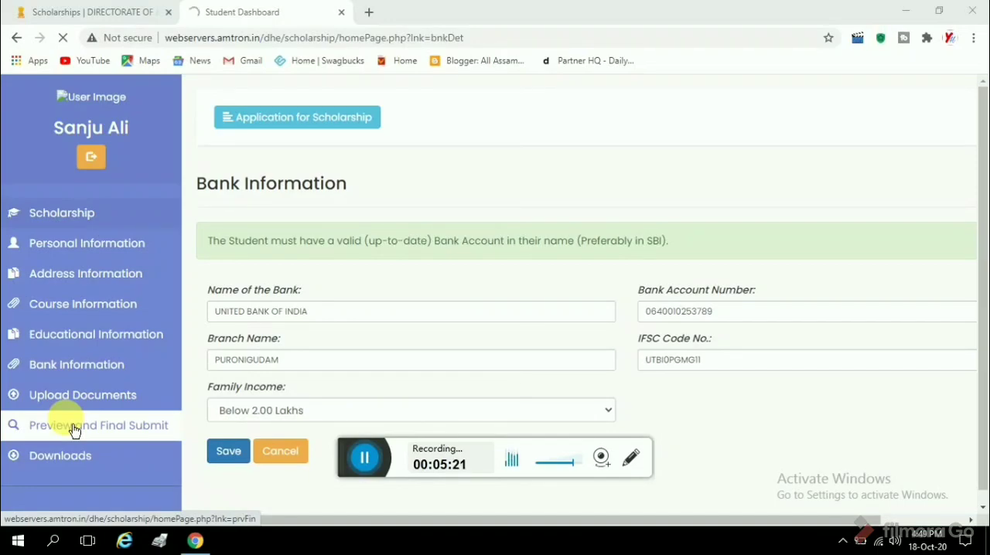
click(223, 463)
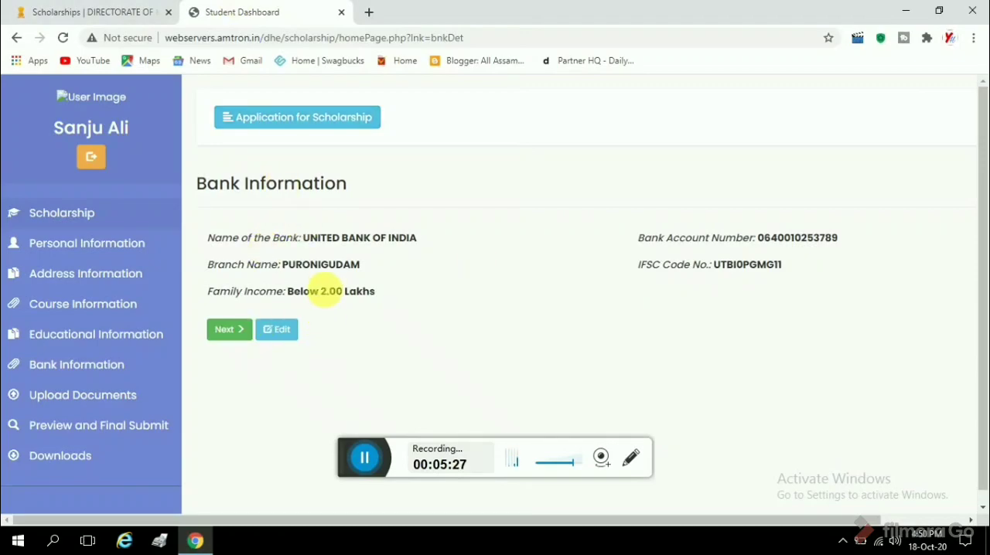
Continue to the document upload section, open the Certificate Format for the head of institution, and read through it.
click(245, 333)
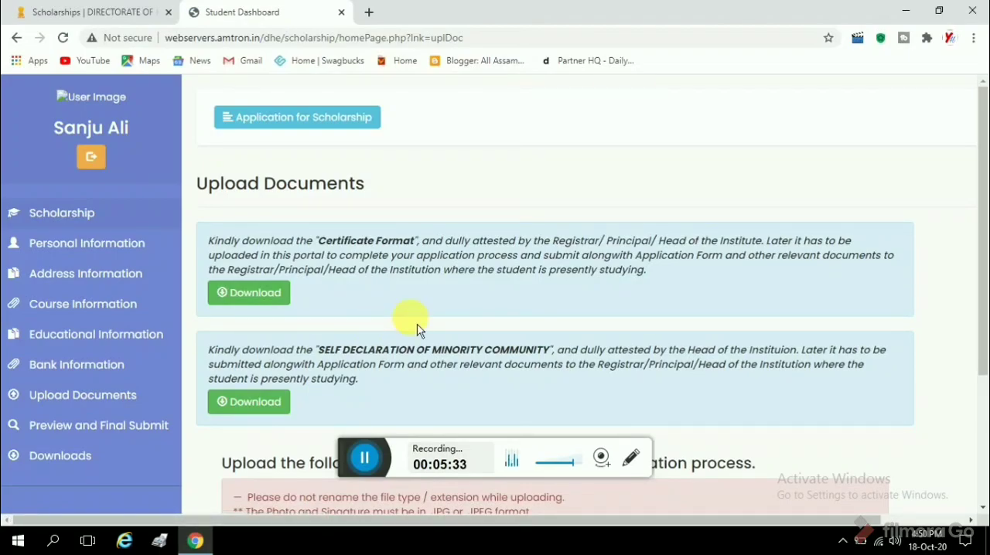
scroll(402, 325, down, 1)
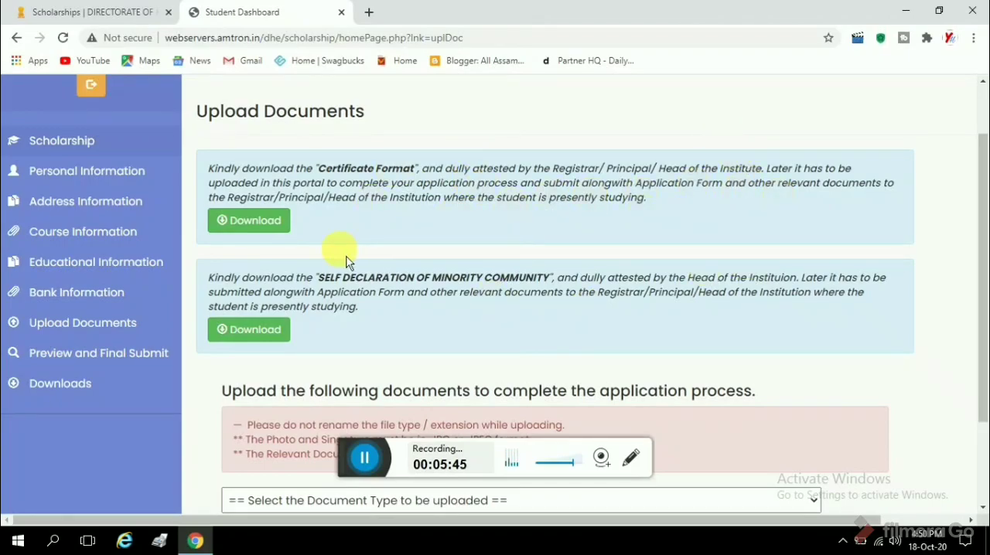
click(251, 222)
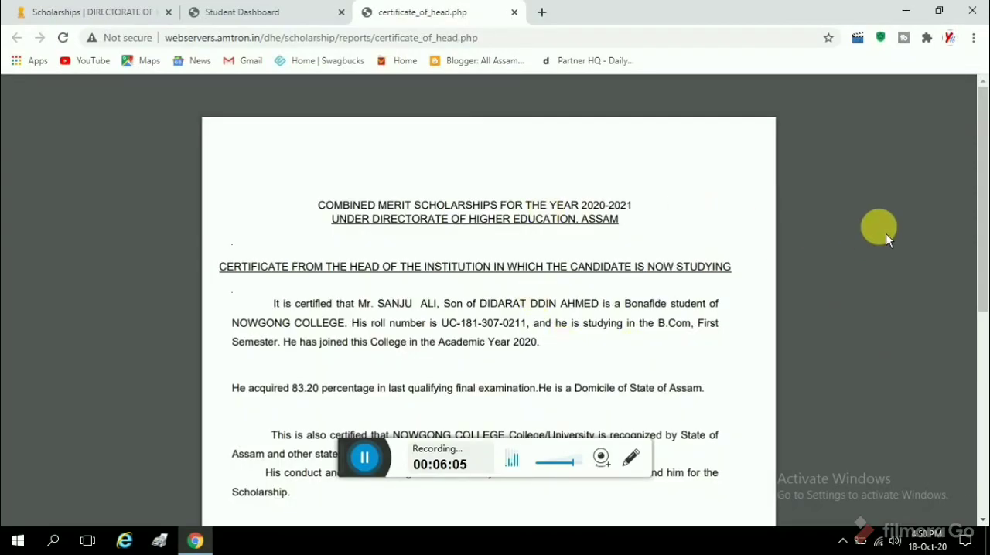
scroll(396, 232, down, 2)
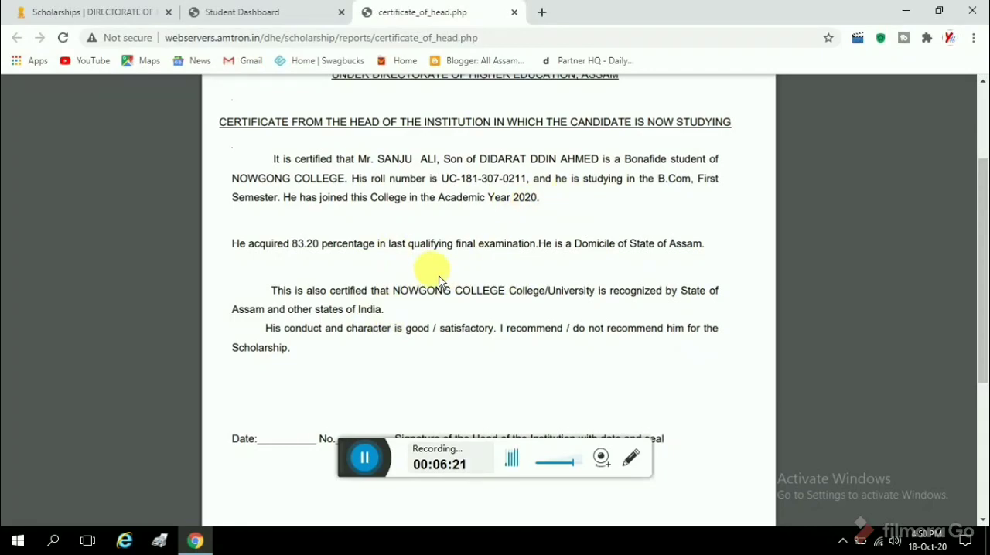
scroll(439, 284, down, 1)
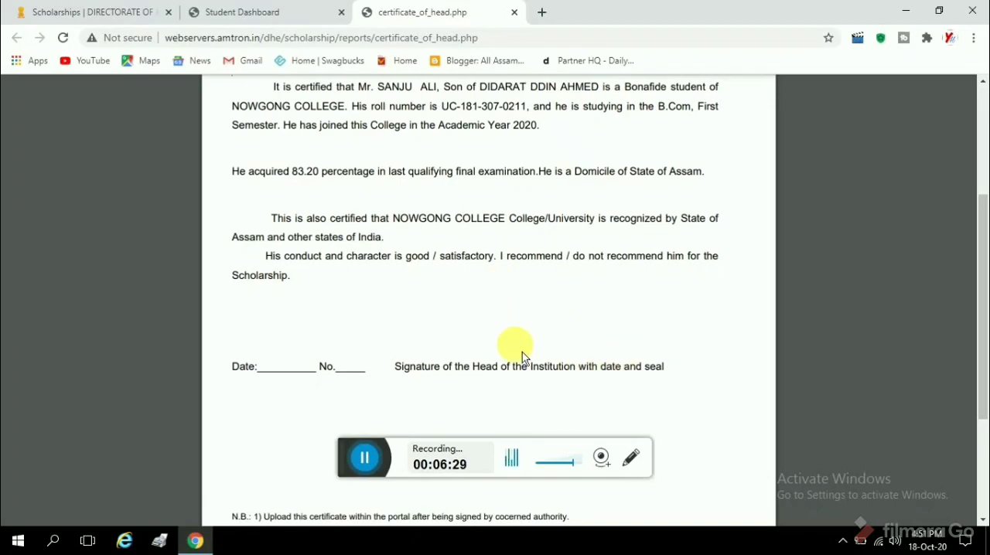
Return to the document upload section and open the self declaration of minority community form.
click(301, 23)
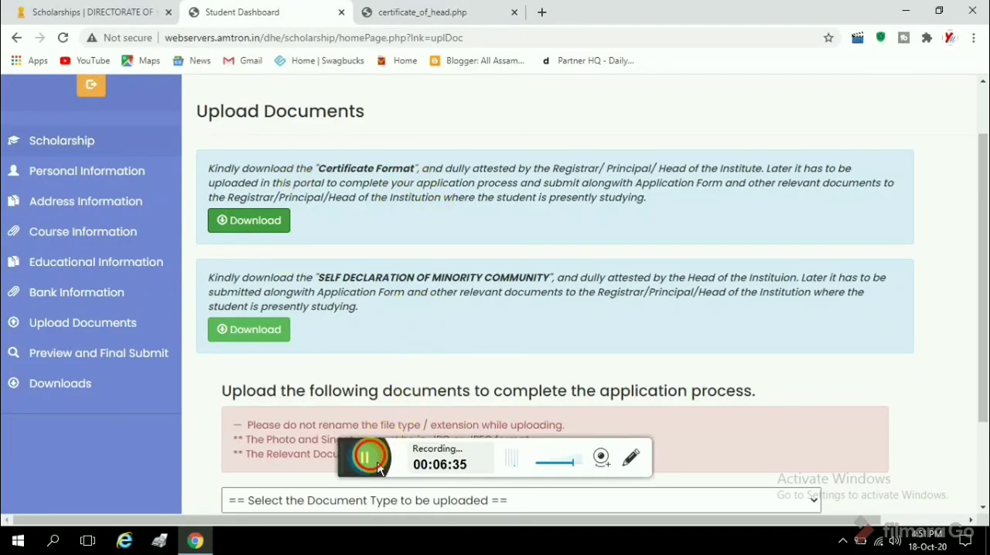
scroll(442, 410, down, 2)
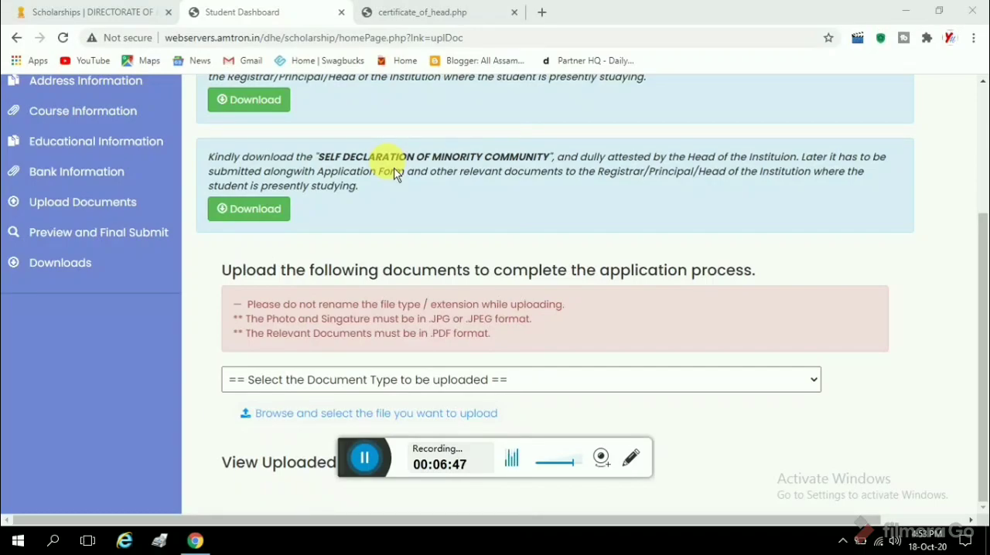
click(284, 219)
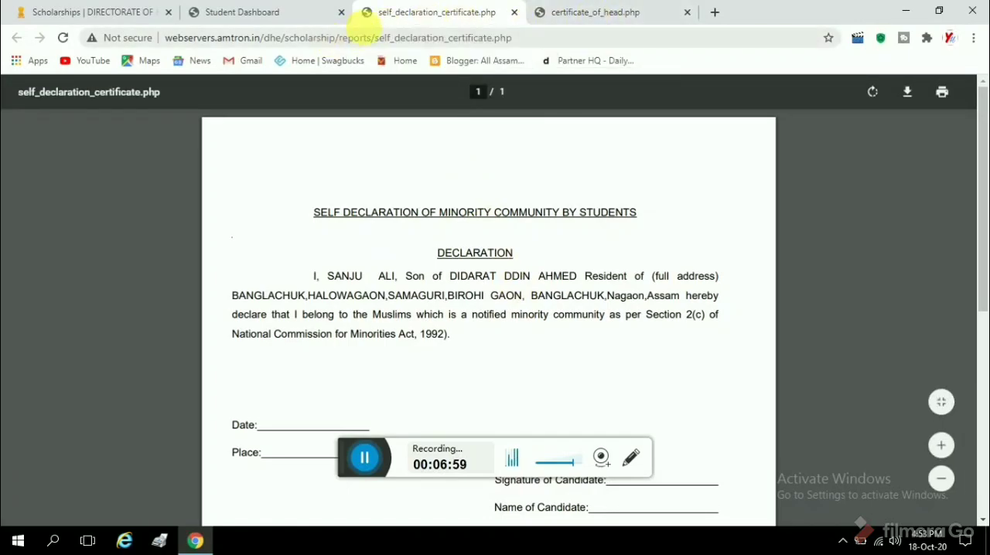
Return to the document upload section, view the document types, and highlight the JPG/JPEG and PDF format requirements.
click(304, 16)
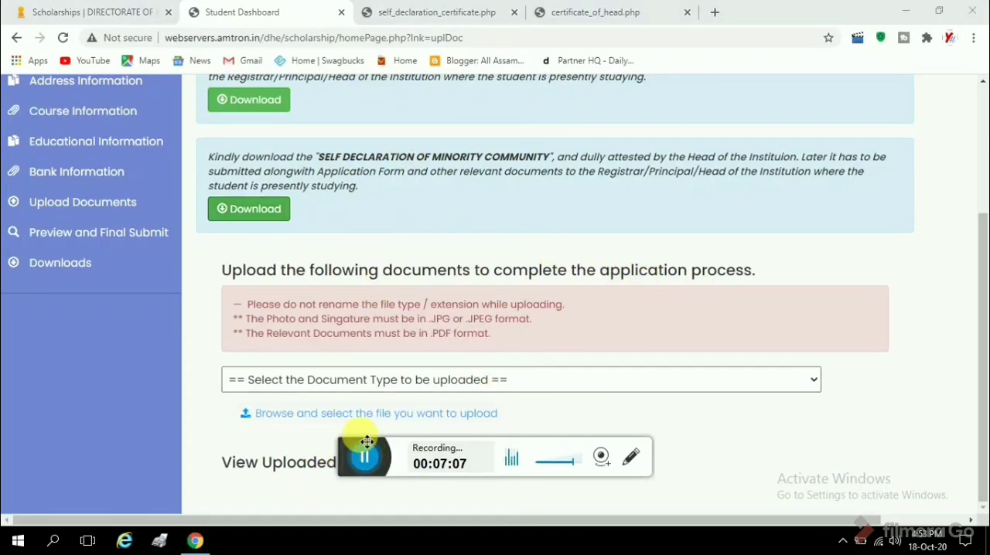
drag(352, 459, 700, 198)
click(625, 379)
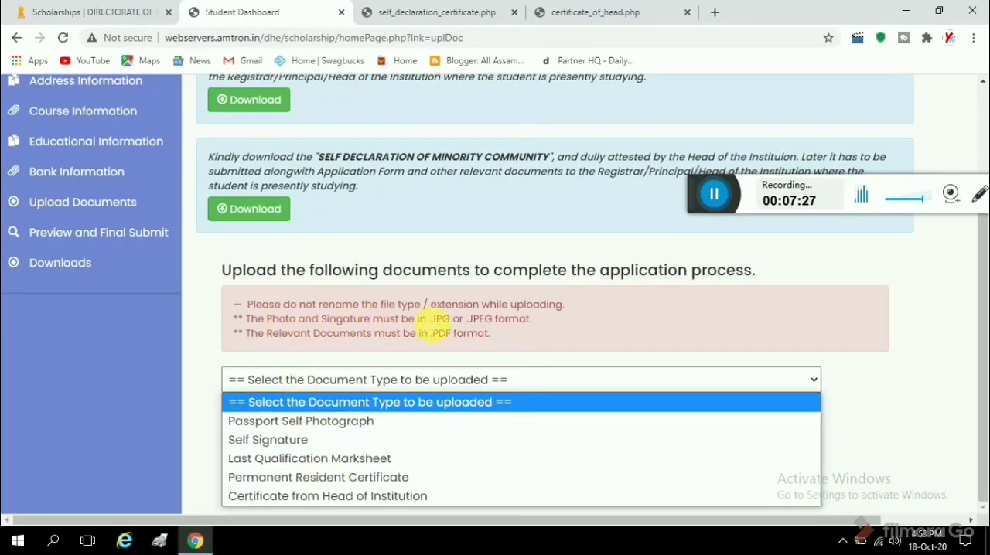
click(433, 325)
drag(431, 325, 489, 325)
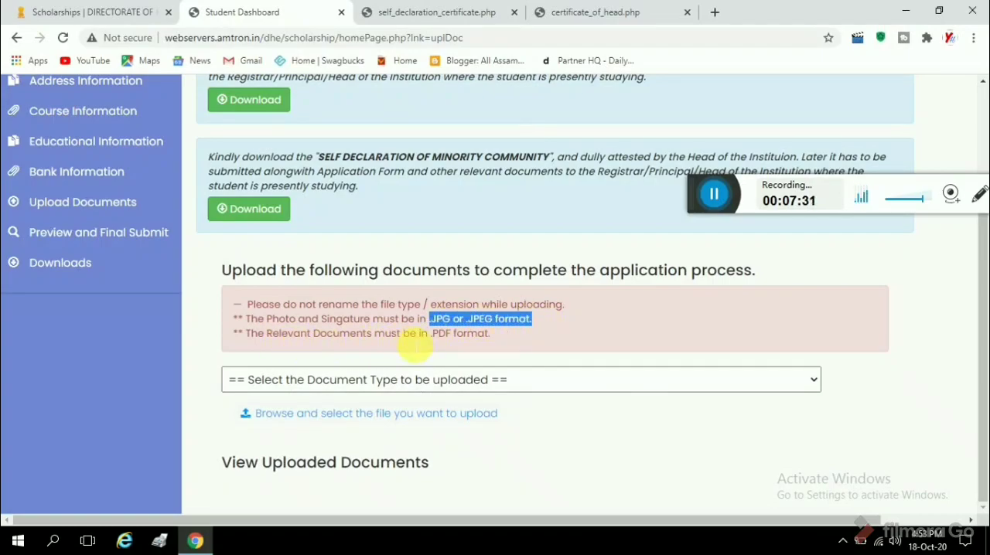
drag(431, 333, 488, 334)
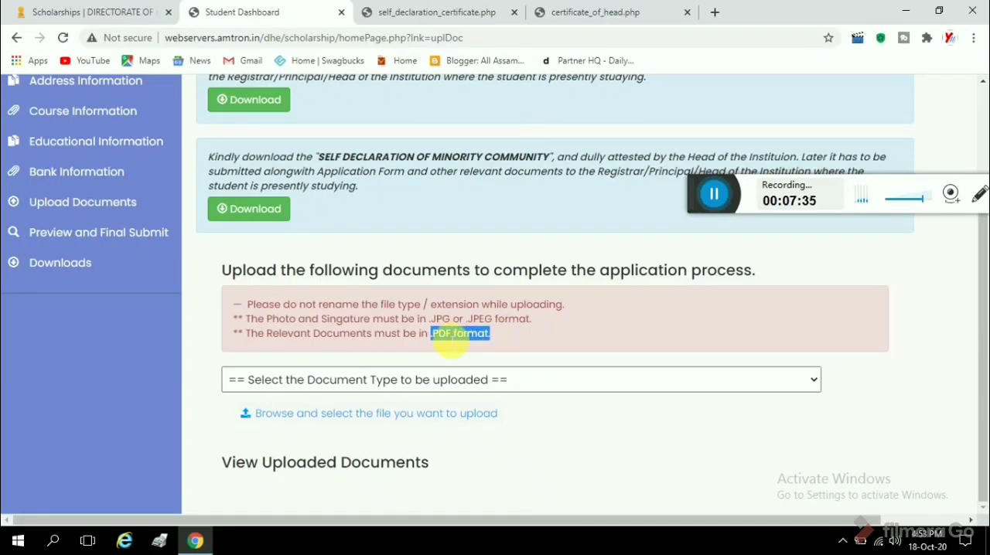
click(453, 380)
click(360, 419)
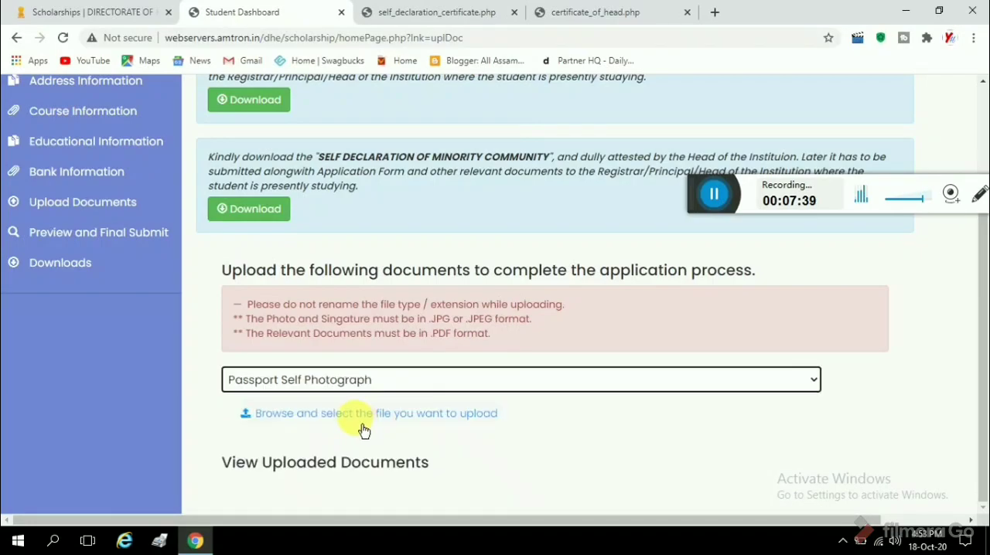
click(349, 424)
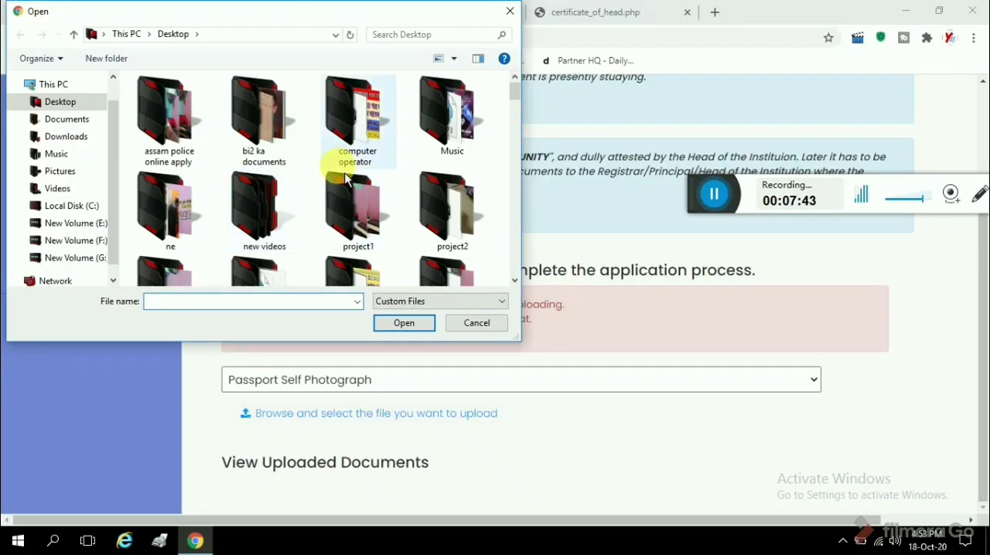
scroll(345, 179, down, 15)
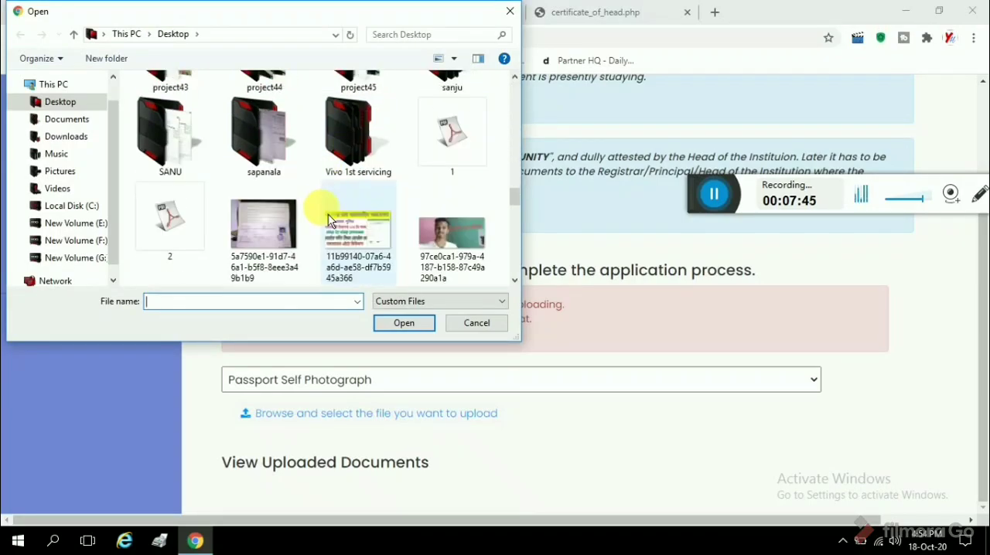
scroll(328, 220, down, 1)
click(509, 11)
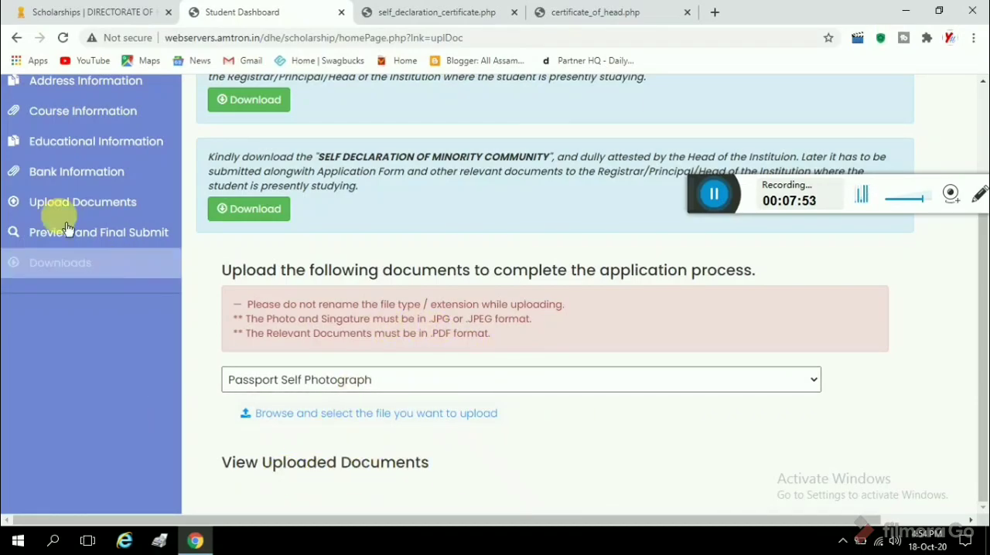
Open the preview and final submission page and review the personal, address, course, educational and bank details down to the final submit option.
click(117, 249)
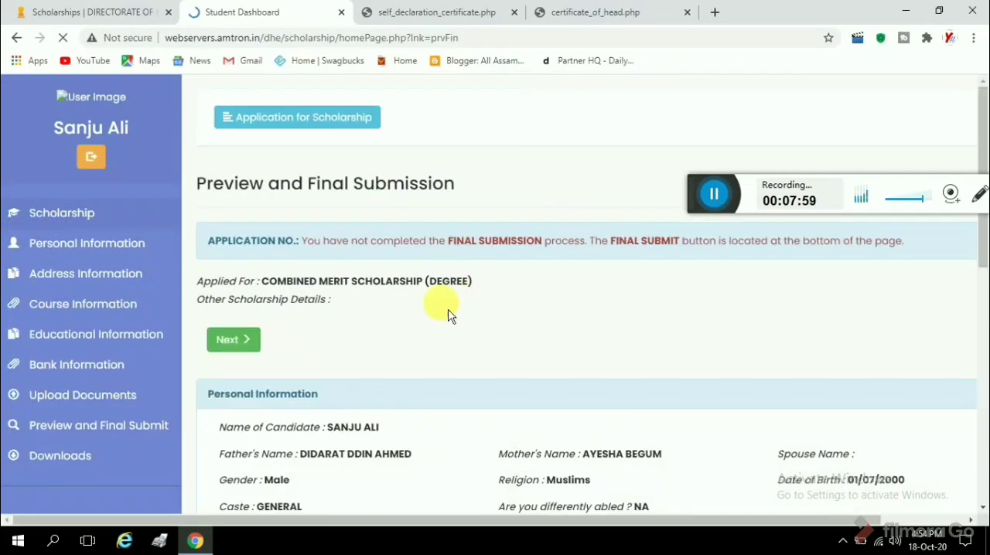
scroll(441, 313, down, 8)
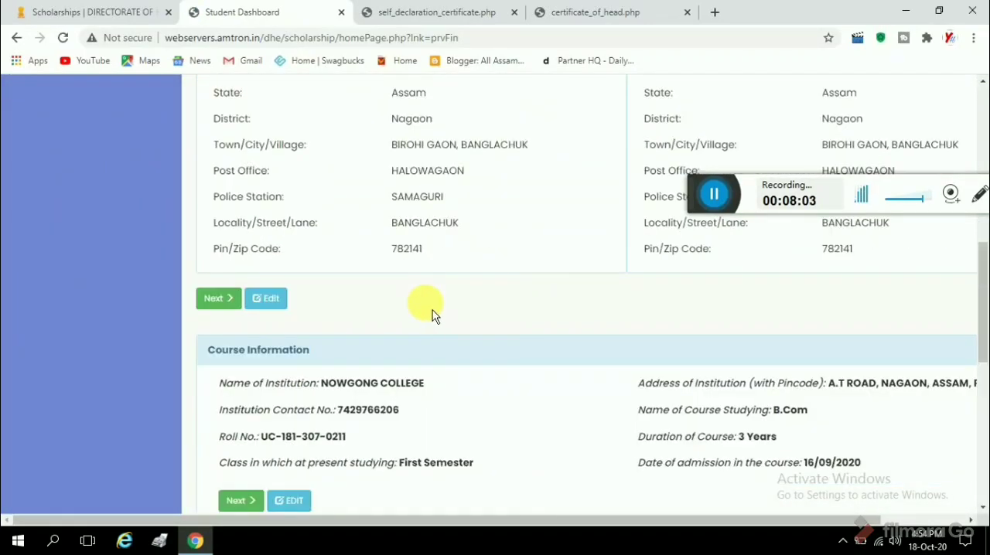
scroll(370, 317, down, 1)
scroll(369, 317, down, 2)
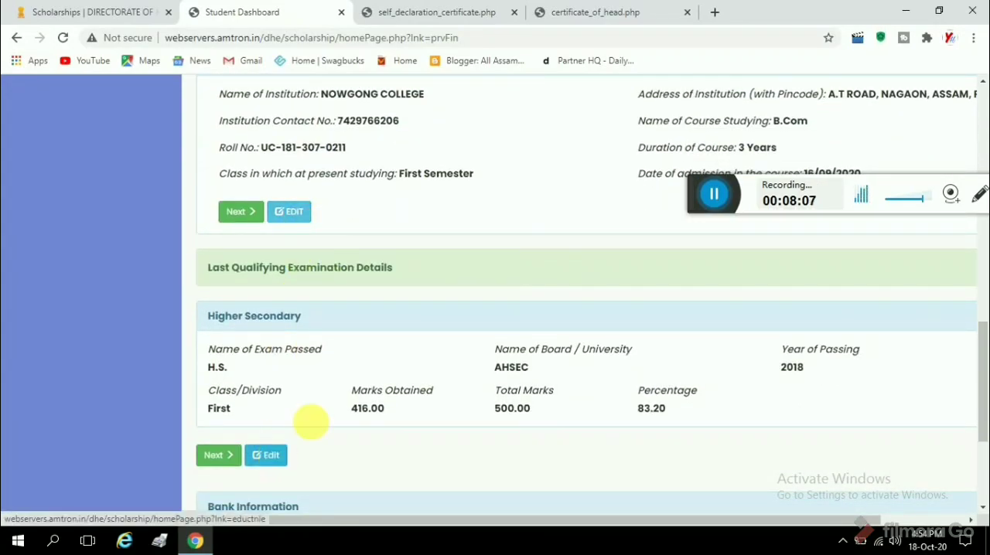
scroll(325, 406, down, 3)
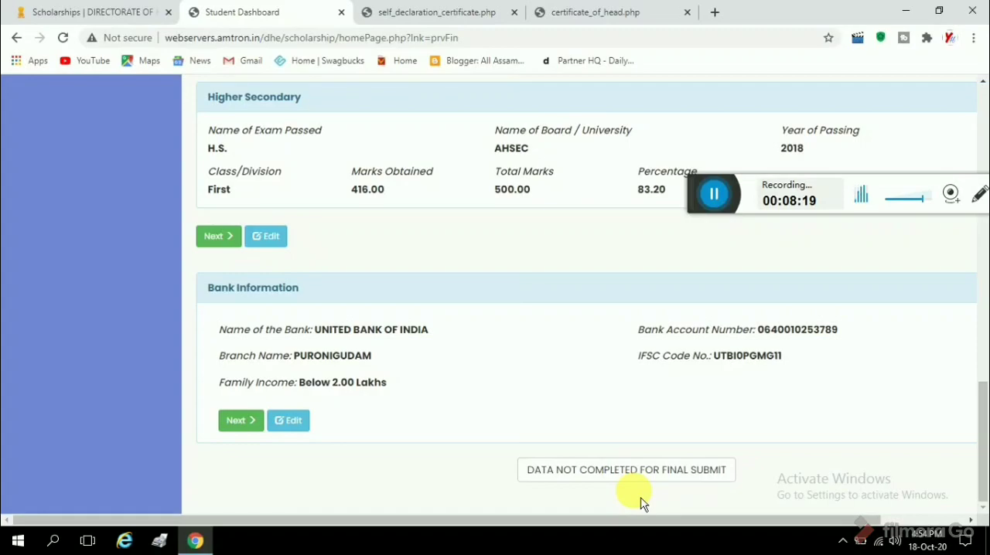
scroll(512, 300, up, 2)
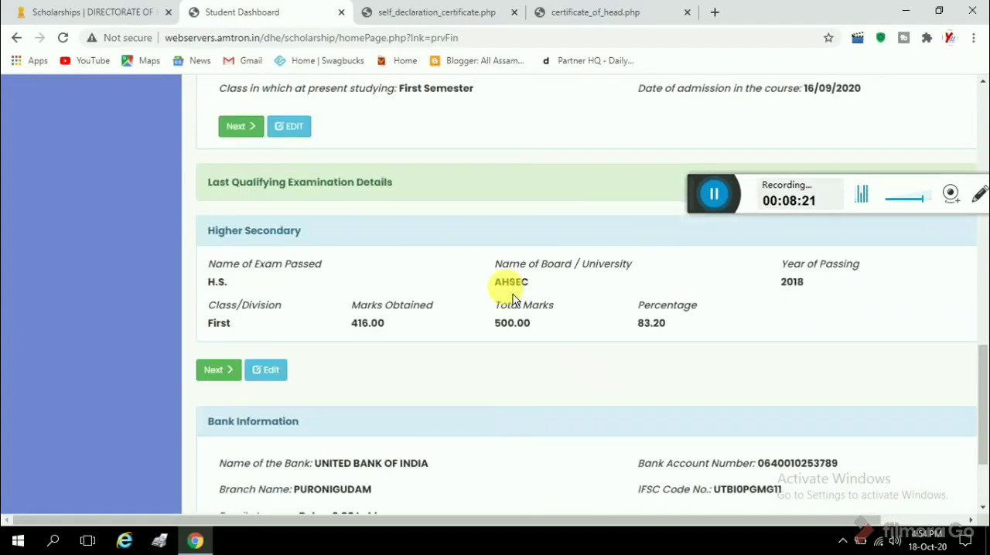
scroll(511, 296, up, 1)
scroll(506, 303, down, 3)
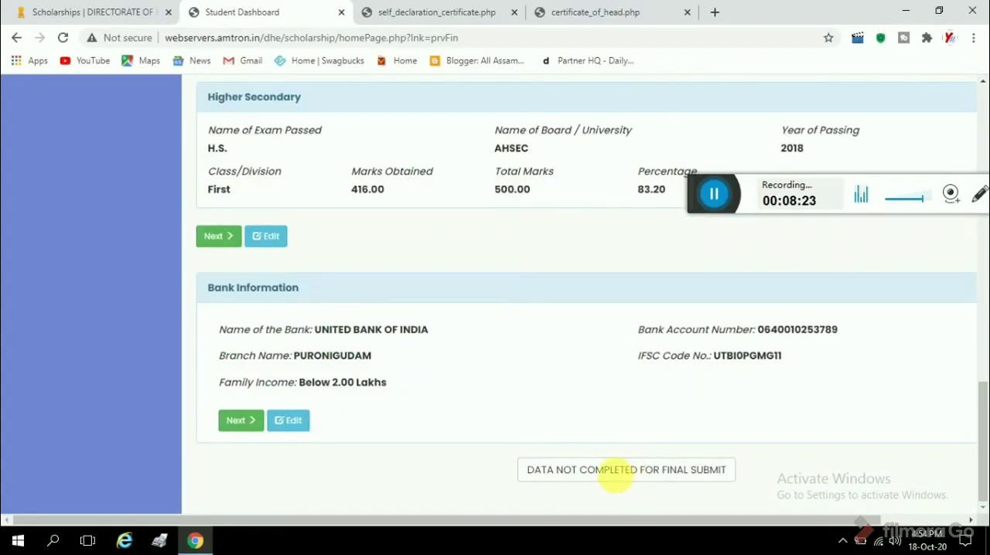
scroll(564, 393, up, 3)
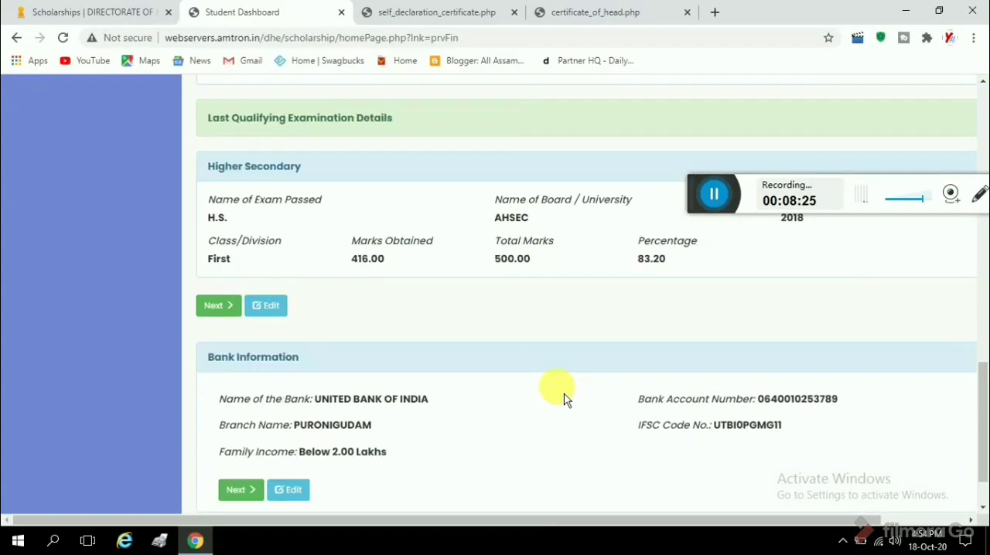
scroll(545, 389, up, 5)
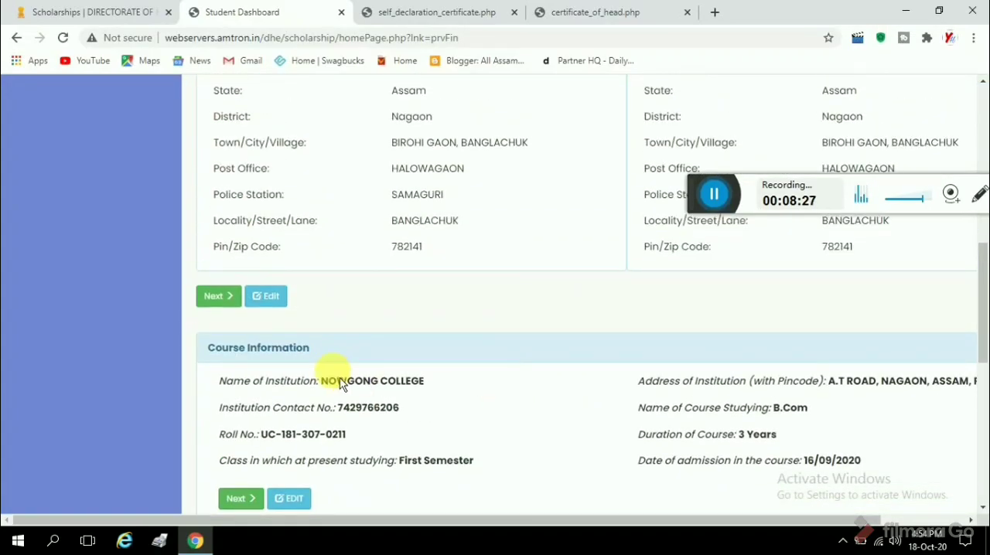
Open the course information for editing, check the course duration and current class choices, keeping First Semester, and go back to the preview.
scroll(332, 371, down, 2)
click(294, 427)
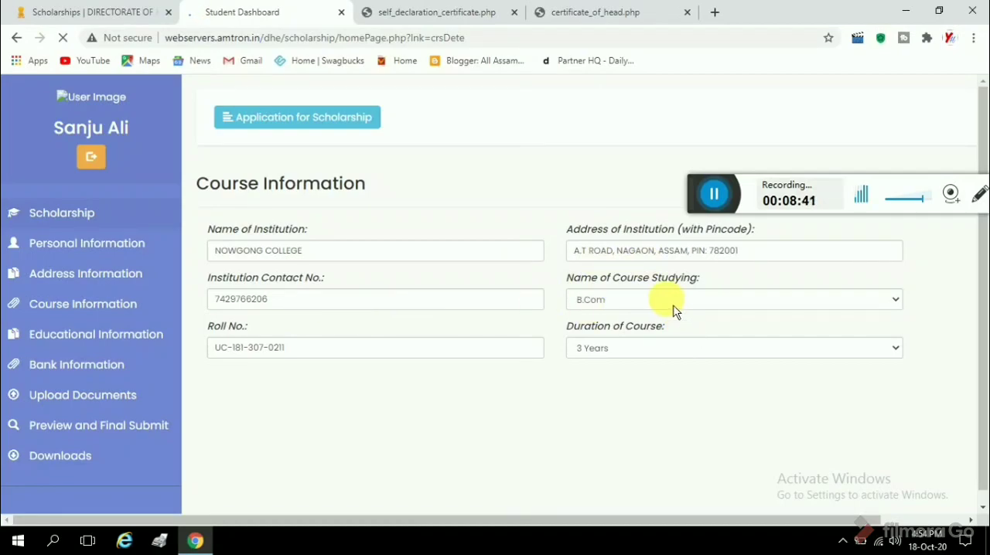
click(672, 351)
click(630, 361)
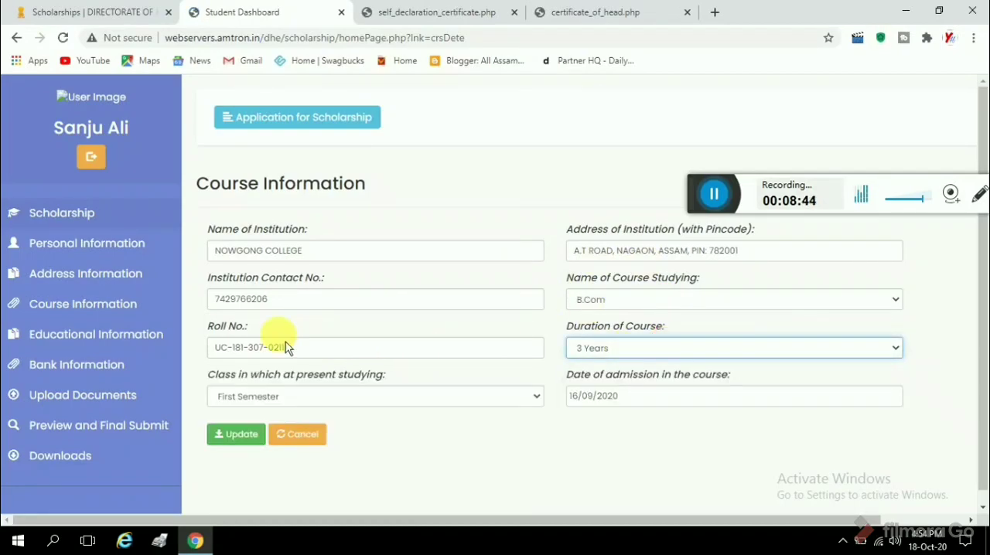
click(354, 408)
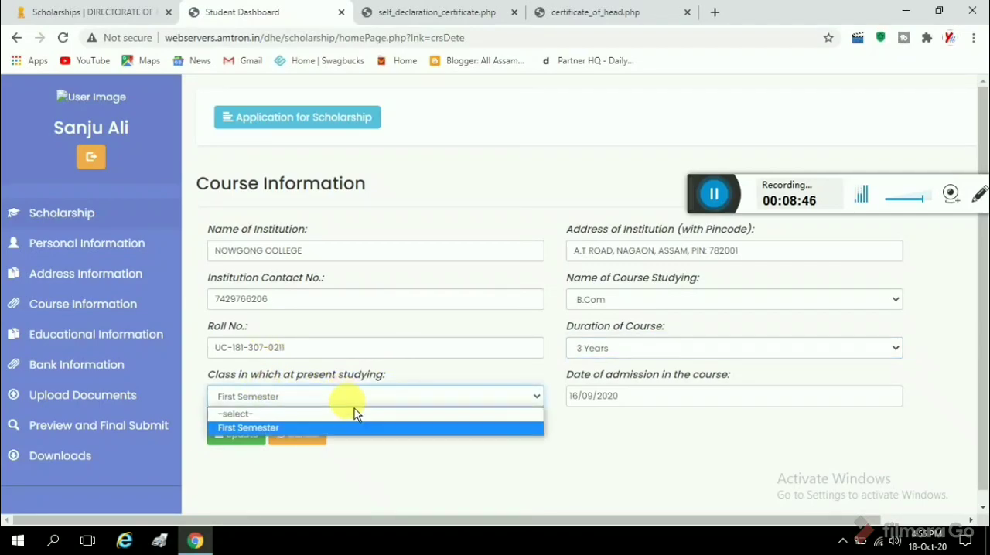
click(313, 430)
click(33, 425)
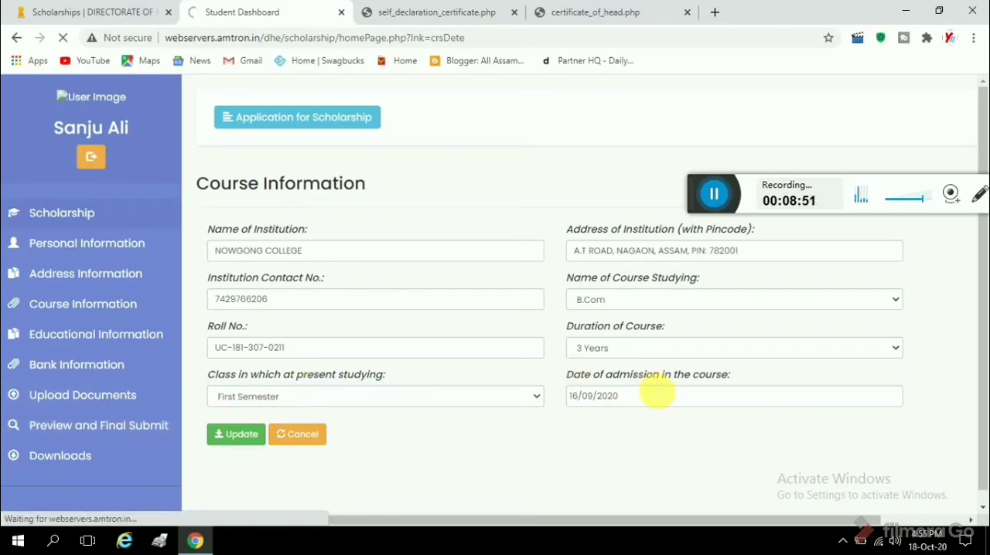